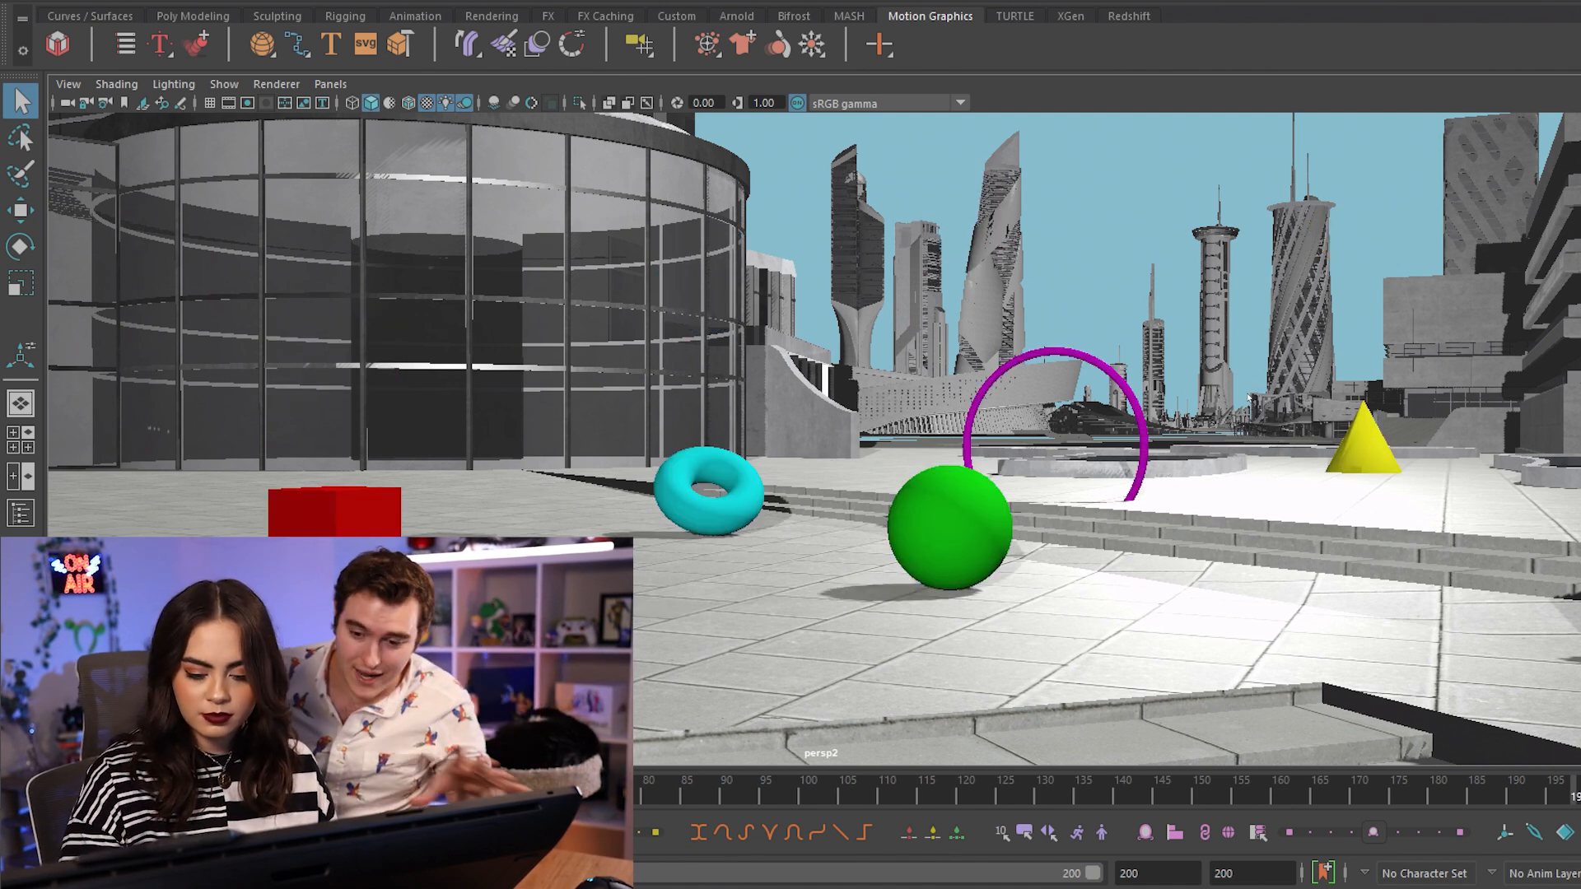
pyautogui.hotkey('ctrl', 'shift', 'a')
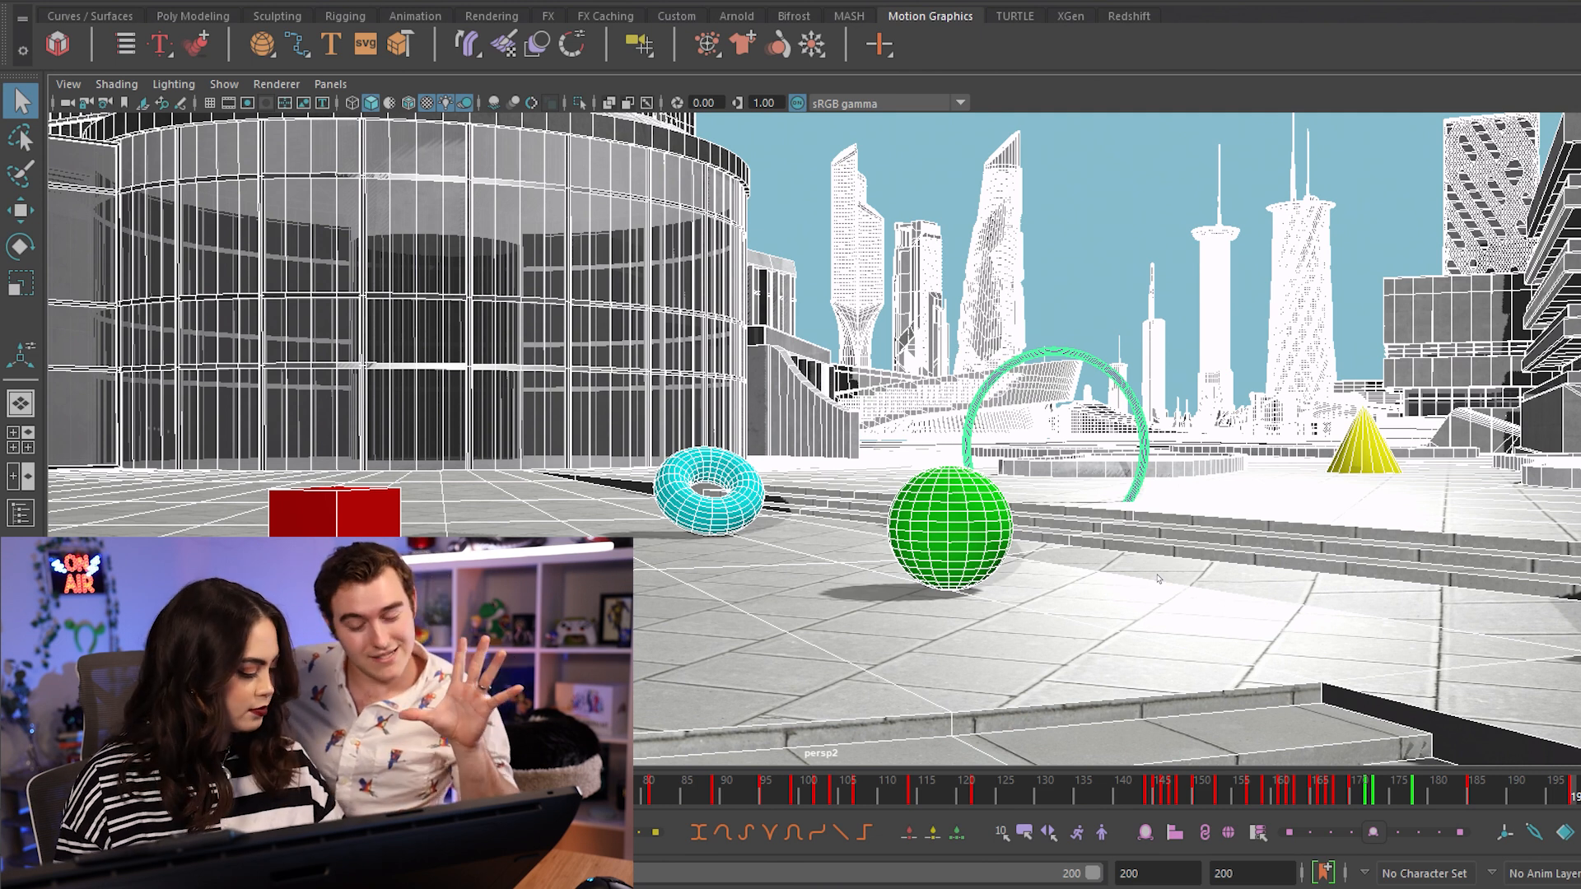
pyautogui.click(1281, 619)
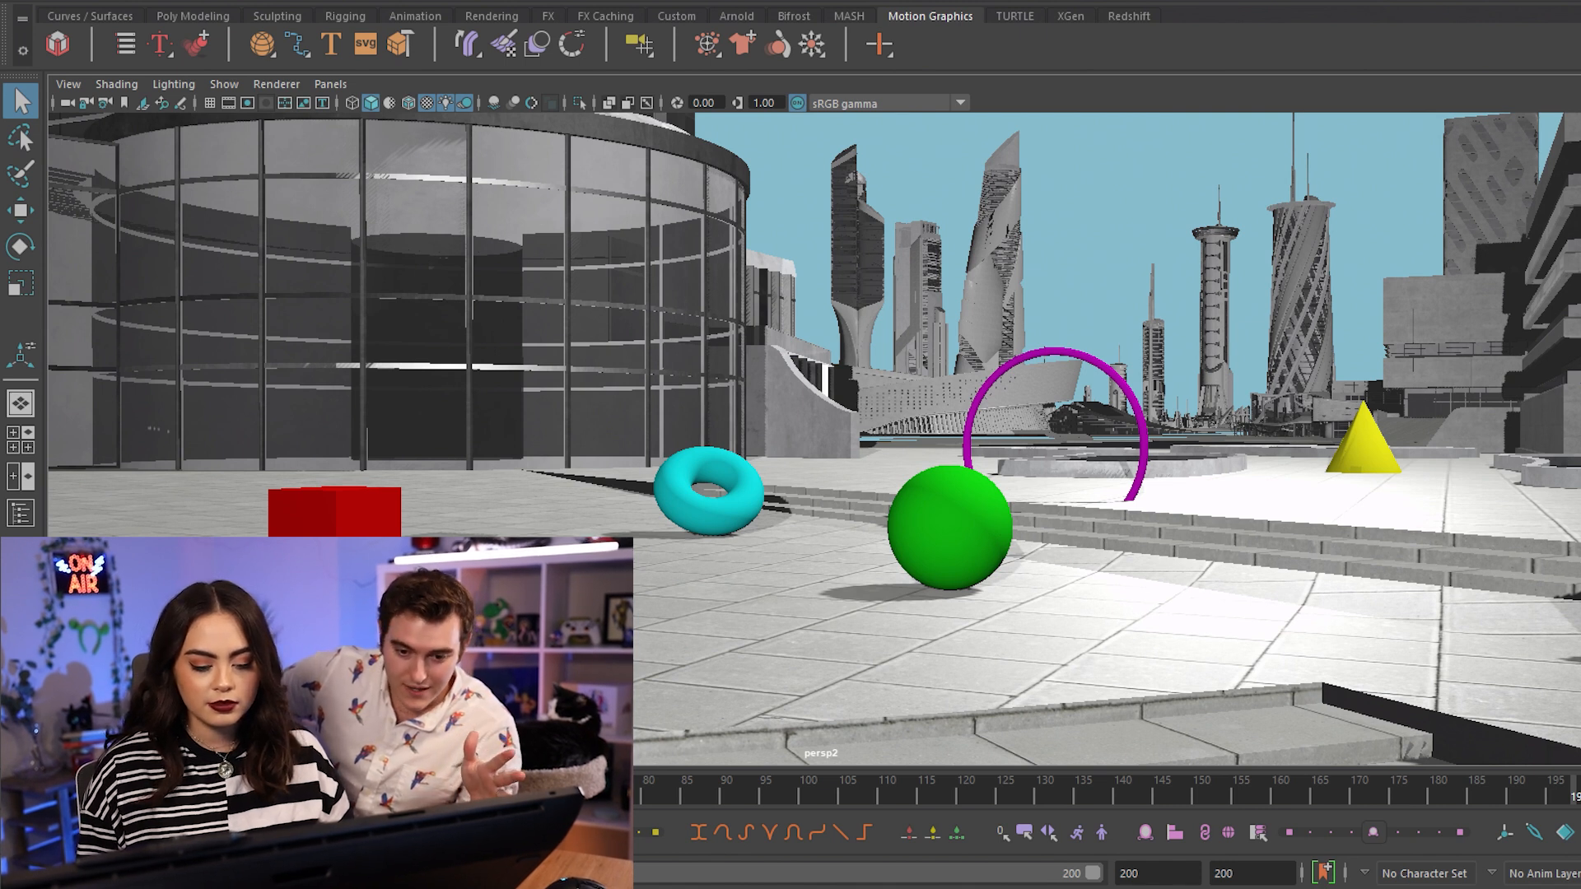
pyautogui.keyDown('alt'); pyautogui.moveTo(1208, 626); pyautogui.dragTo(1184, 676); pyautogui.keyUp('alt')
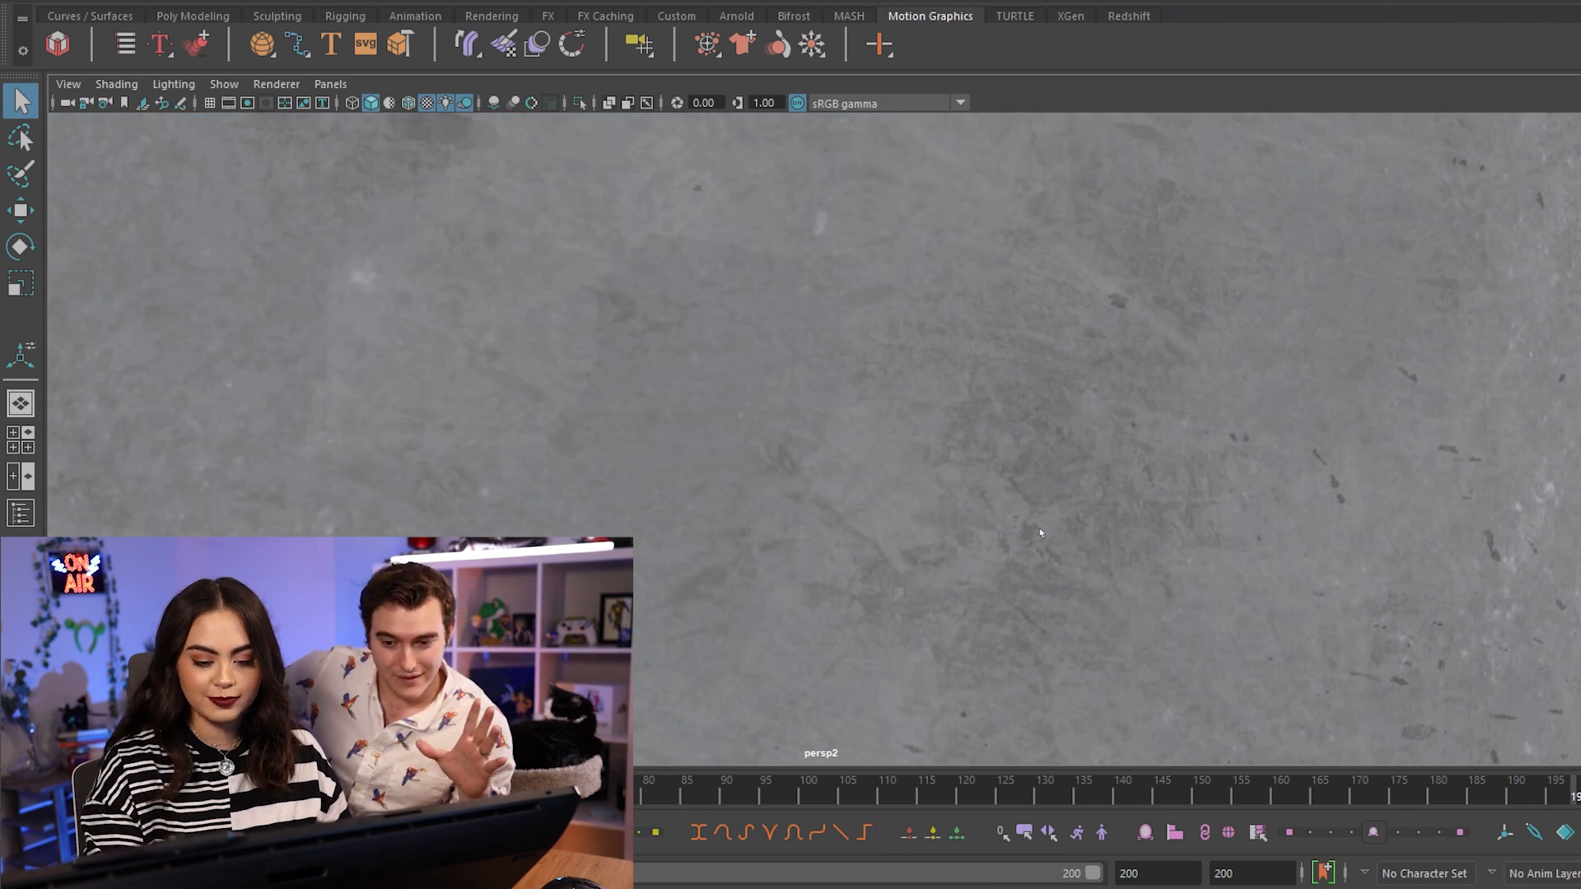
pyautogui.keyDown('alt'); pyautogui.moveTo(1039, 533); pyautogui.dragTo(1026, 574); pyautogui.keyUp('alt')
pyautogui.press('[')
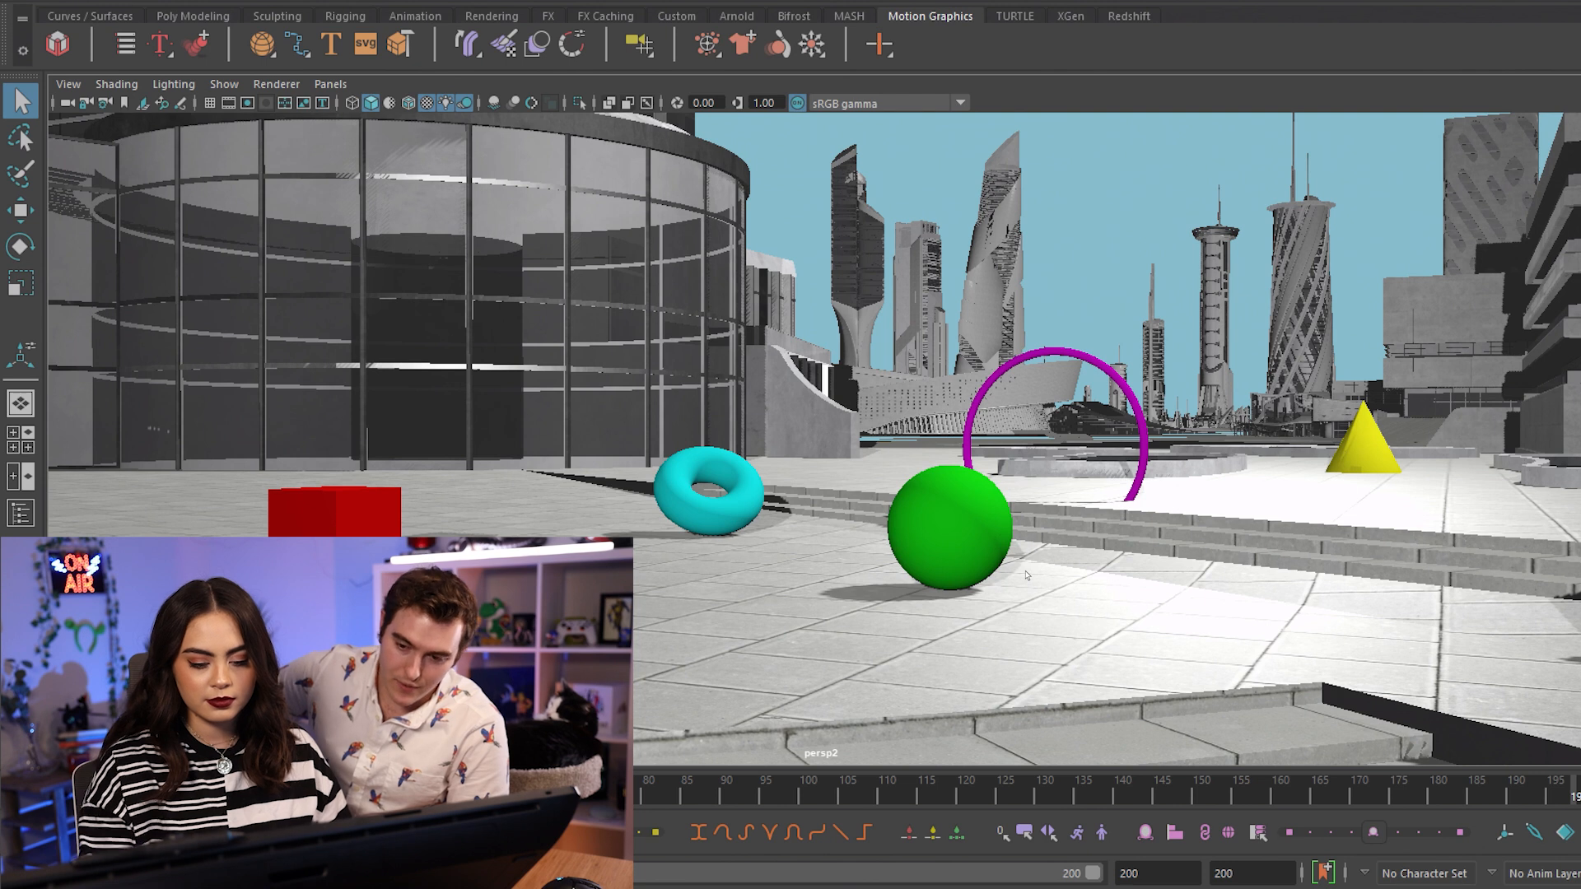
# Step: Select and frame the green sphere, and orbit around it to a low view against the sky
pyautogui.keyDown('alt'); pyautogui.moveTo(1025, 575); pyautogui.dragTo(958, 527); pyautogui.keyUp('alt')
pyautogui.click(977, 597)
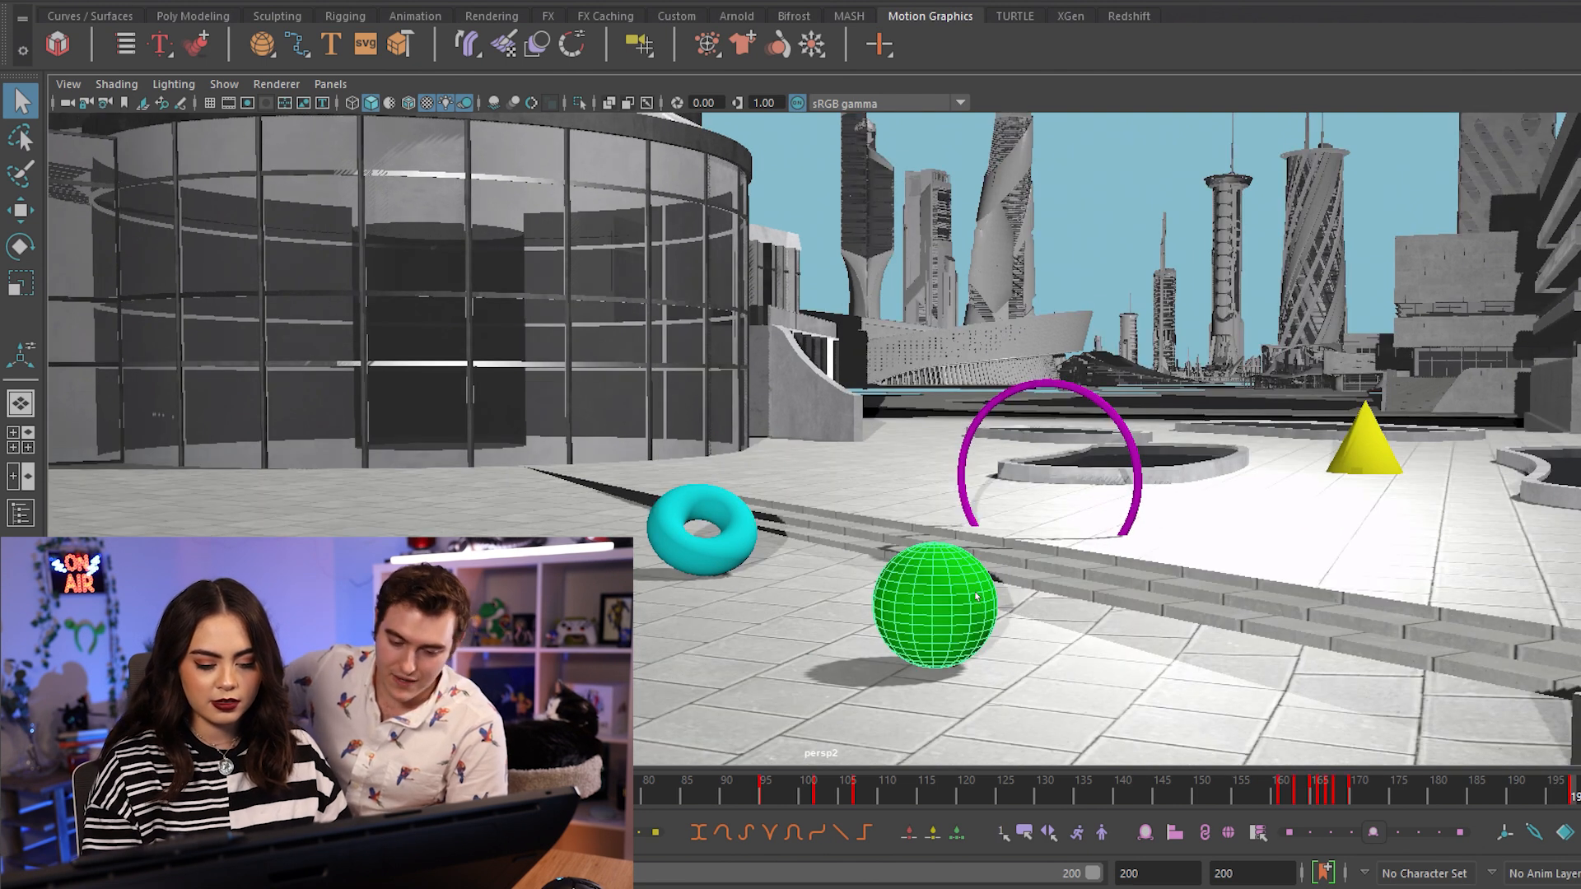
pyautogui.press('f')
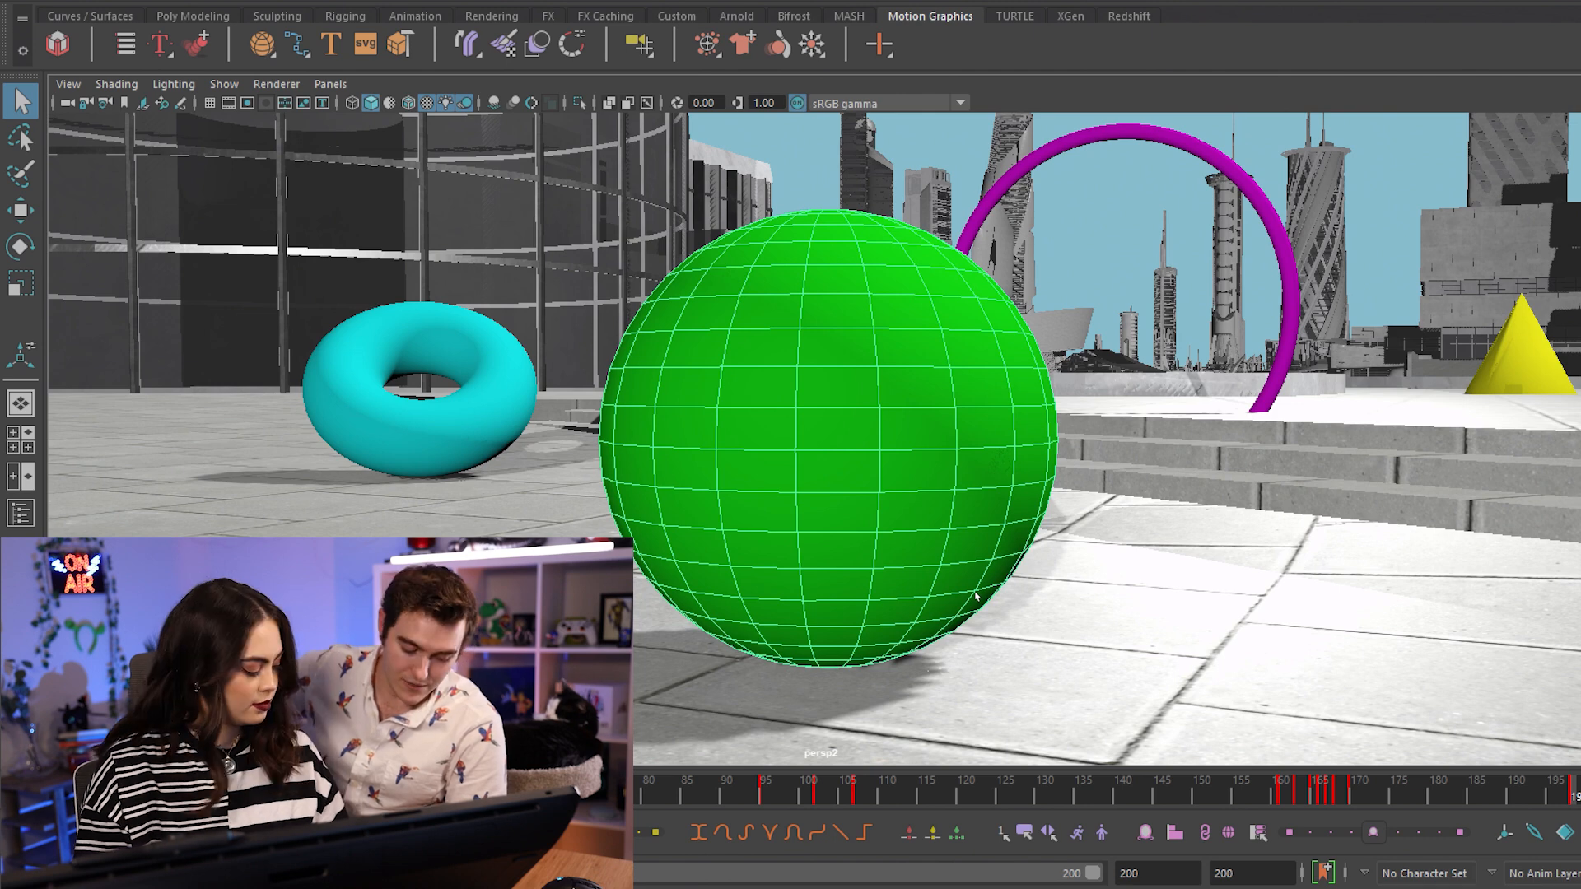
pyautogui.keyDown('alt'); pyautogui.moveTo(976, 597); pyautogui.dragTo(780, 540); pyautogui.keyUp('alt')
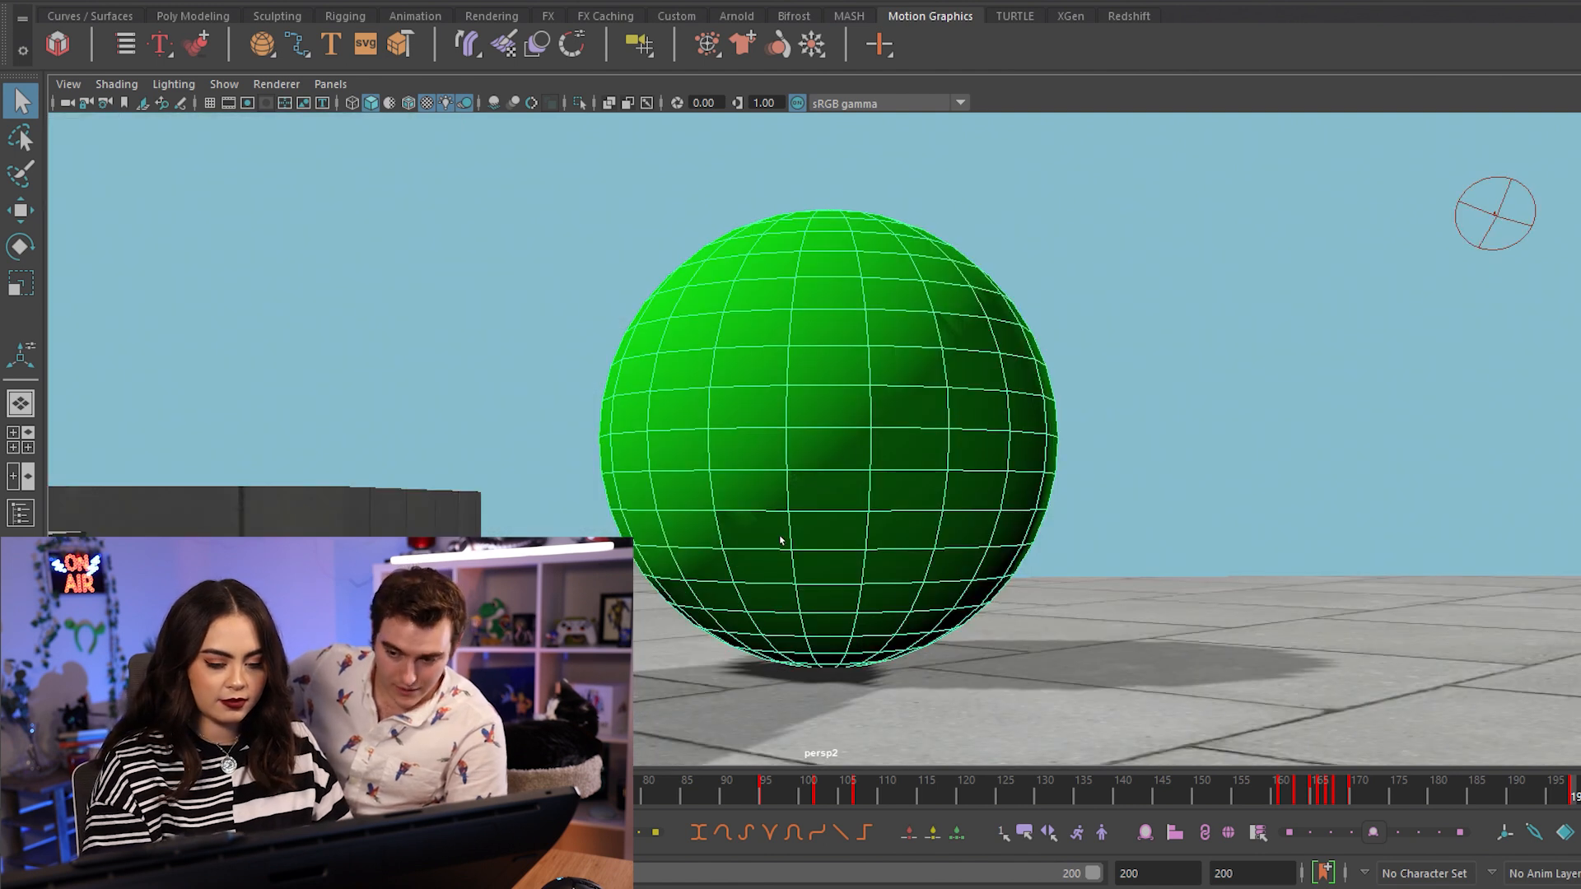
pyautogui.keyDown('alt'); pyautogui.moveTo(780, 540); pyautogui.dragTo(925, 234, button='right'); pyautogui.keyUp('alt')
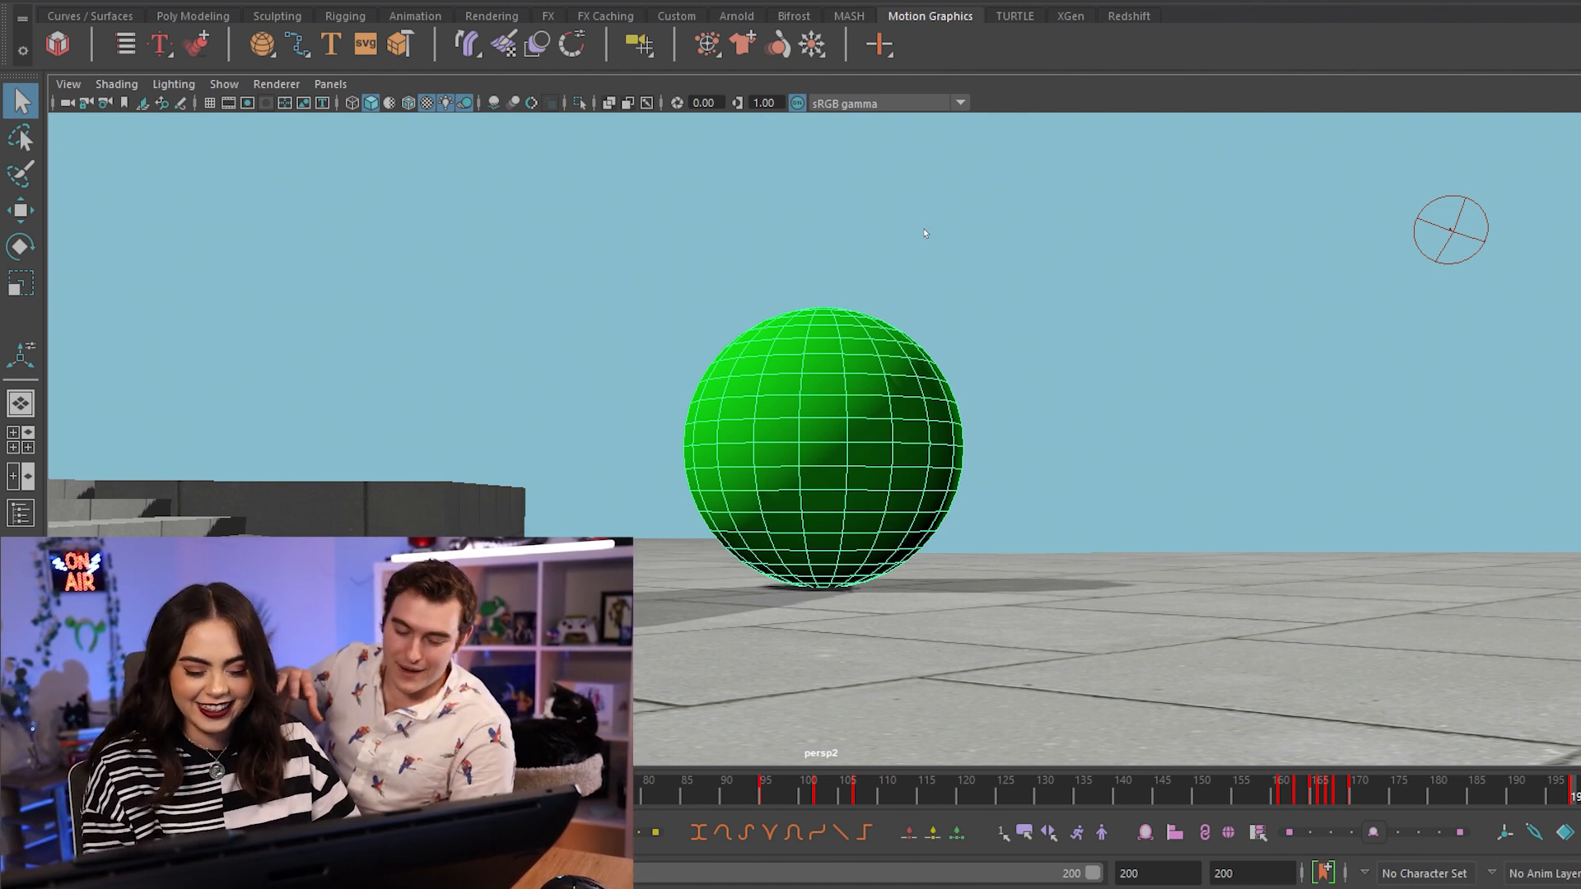
# Step: Back away from the sphere past the turquoise torus and orbit until the red cube comes into view
pyautogui.keyDown('alt'); pyautogui.moveTo(922, 229); pyautogui.dragTo(975, 449, button='right'); pyautogui.keyUp('alt')
pyautogui.click(1201, 402)
pyautogui.keyDown('alt'); pyautogui.moveTo(1200, 402); pyautogui.dragTo(1186, 503, button='right'); pyautogui.keyUp('alt')
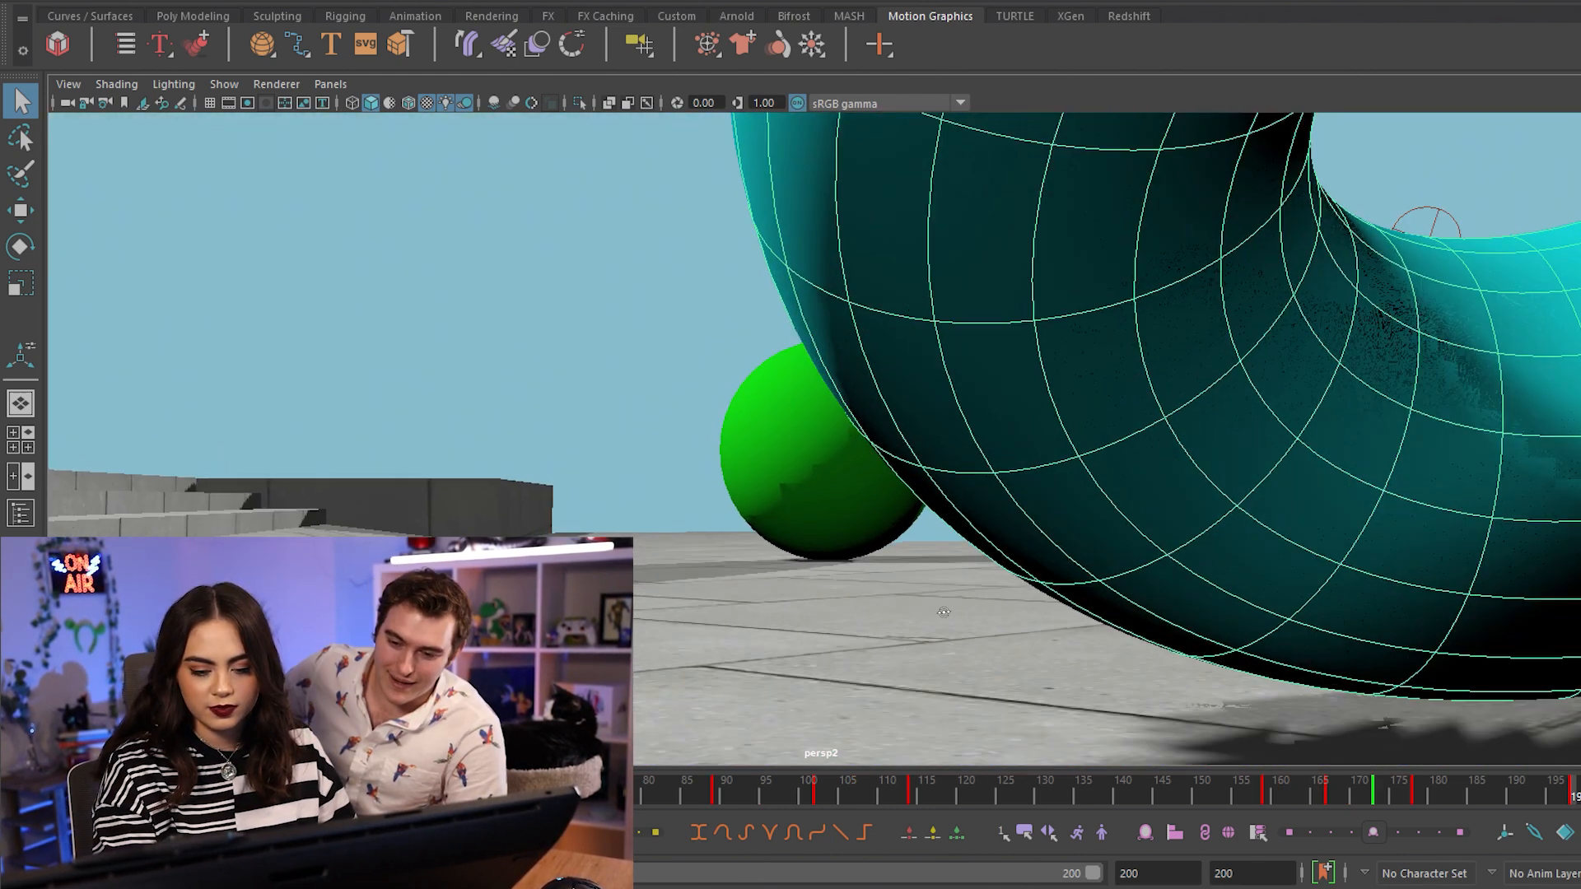
pyautogui.keyDown('alt'); pyautogui.moveTo(1005, 576); pyautogui.dragTo(1065, 598); pyautogui.keyUp('alt')
pyautogui.keyDown('alt'); pyautogui.moveTo(1230, 588); pyautogui.dragTo(998, 453); pyautogui.keyUp('alt')
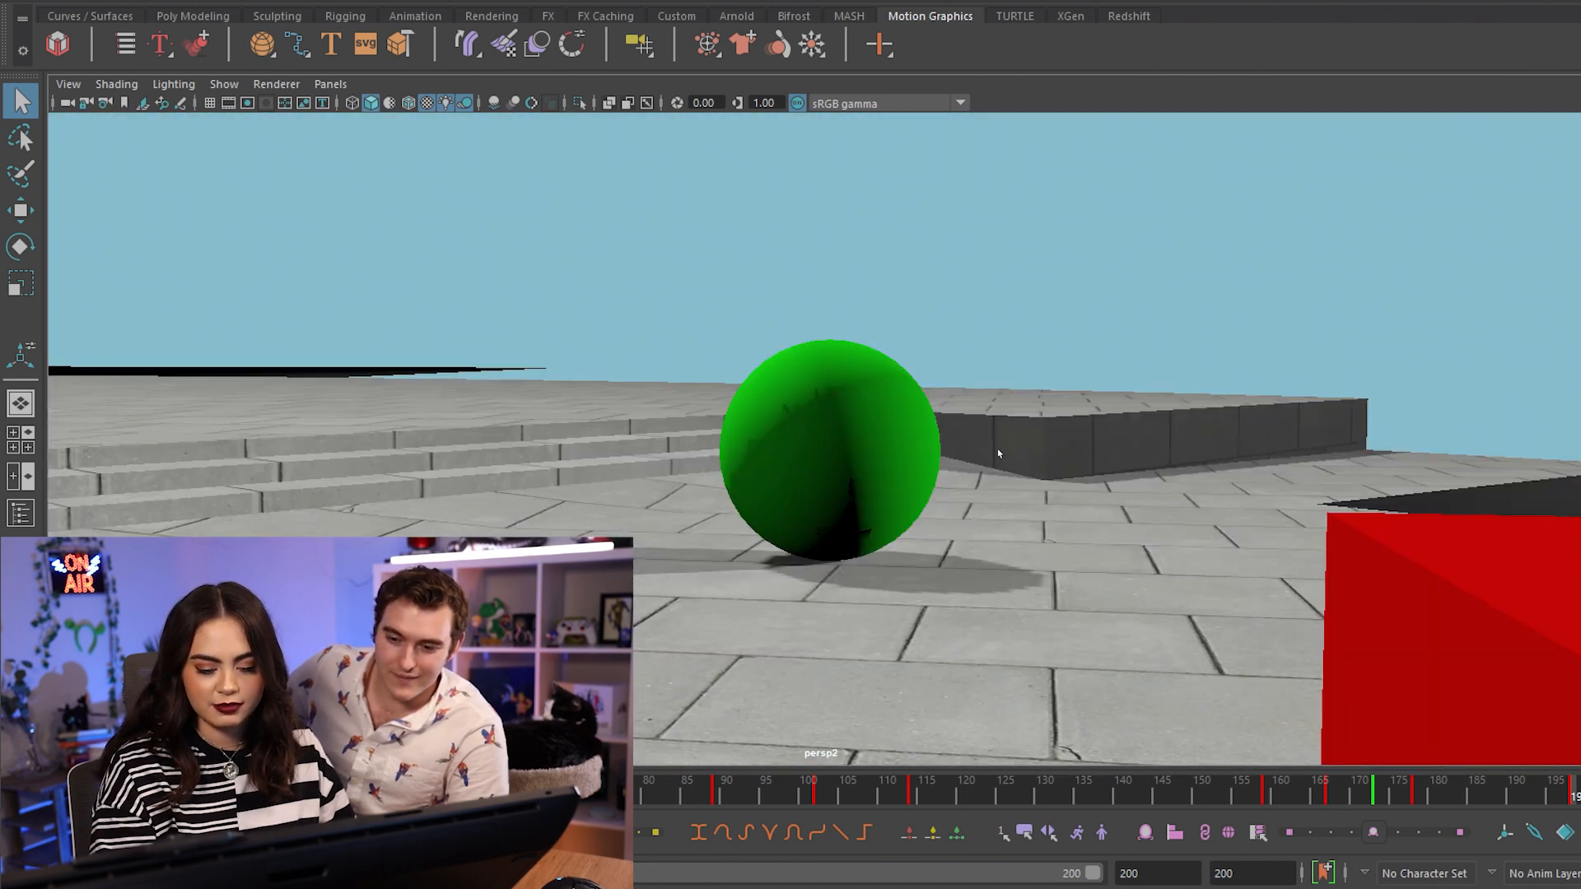
# Step: Inspect the green sphere up close and from several sideways positions
pyautogui.keyDown('alt'); pyautogui.moveTo(997, 454); pyautogui.dragTo(1220, 541, button='right'); pyautogui.keyUp('alt')
pyautogui.keyDown('alt'); pyautogui.moveTo(1220, 542); pyautogui.dragTo(994, 578); pyautogui.keyUp('alt')
pyautogui.keyDown('alt'); pyautogui.moveTo(994, 578); pyautogui.dragTo(716, 606, button='middle'); pyautogui.keyUp('alt')
pyautogui.keyDown('alt'); pyautogui.moveTo(716, 621); pyautogui.dragTo(1001, 629, button='right'); pyautogui.keyUp('alt')
pyautogui.keyDown('alt'); pyautogui.moveTo(677, 604); pyautogui.dragTo(630, 613, button='right'); pyautogui.keyUp('alt')
pyautogui.keyDown('alt'); pyautogui.moveTo(931, 576); pyautogui.dragTo(1181, 585, button='middle'); pyautogui.keyUp('alt')
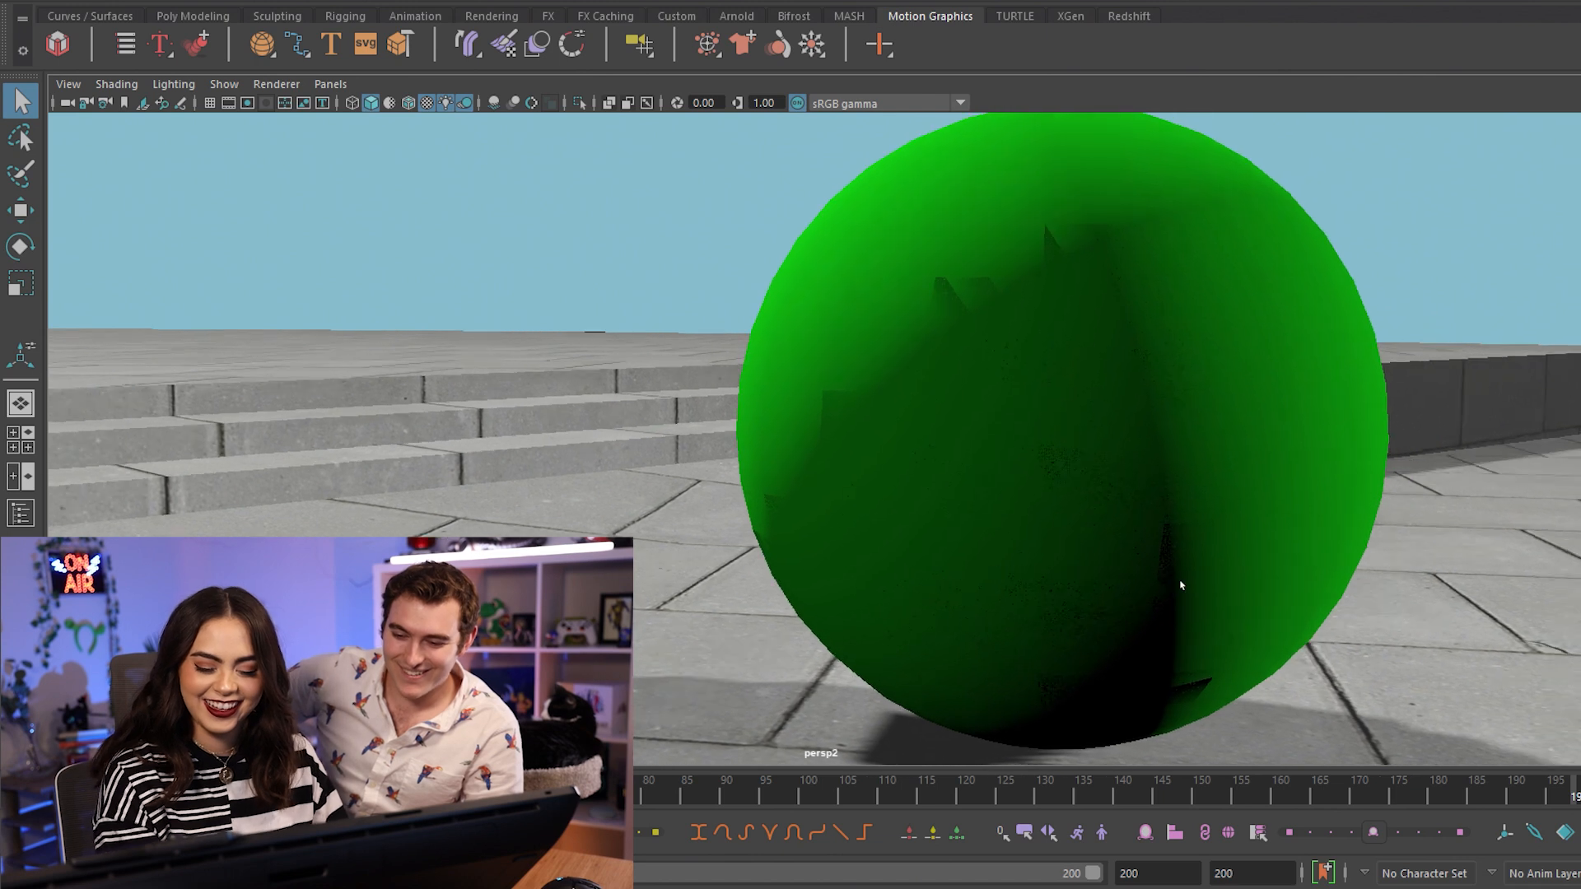
pyautogui.keyDown('alt'); pyautogui.moveTo(1068, 584); pyautogui.dragTo(1193, 589, button='middle'); pyautogui.keyUp('alt')
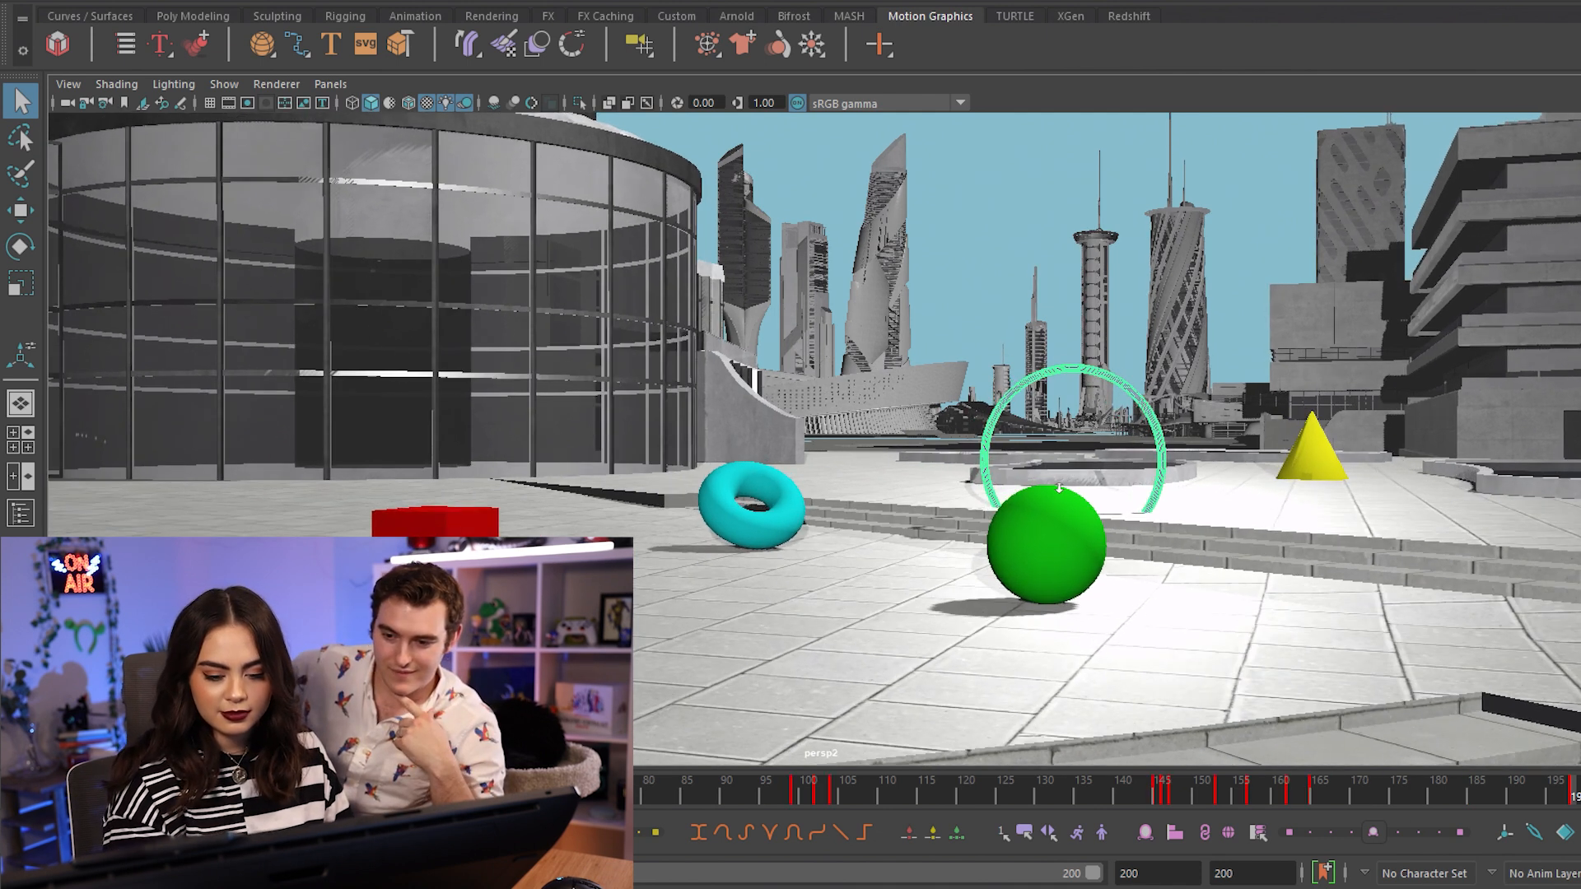
# Step: Dolly the camera forward through the purple ring towards the low round basin behind it
pyautogui.keyDown('alt'); pyautogui.moveTo(1091, 385); pyautogui.dragTo(1127, 370, button='right'); pyautogui.keyUp('alt')
pyautogui.keyDown('alt'); pyautogui.moveTo(1180, 288); pyautogui.dragTo(1315, 471, button='right'); pyautogui.keyUp('alt')
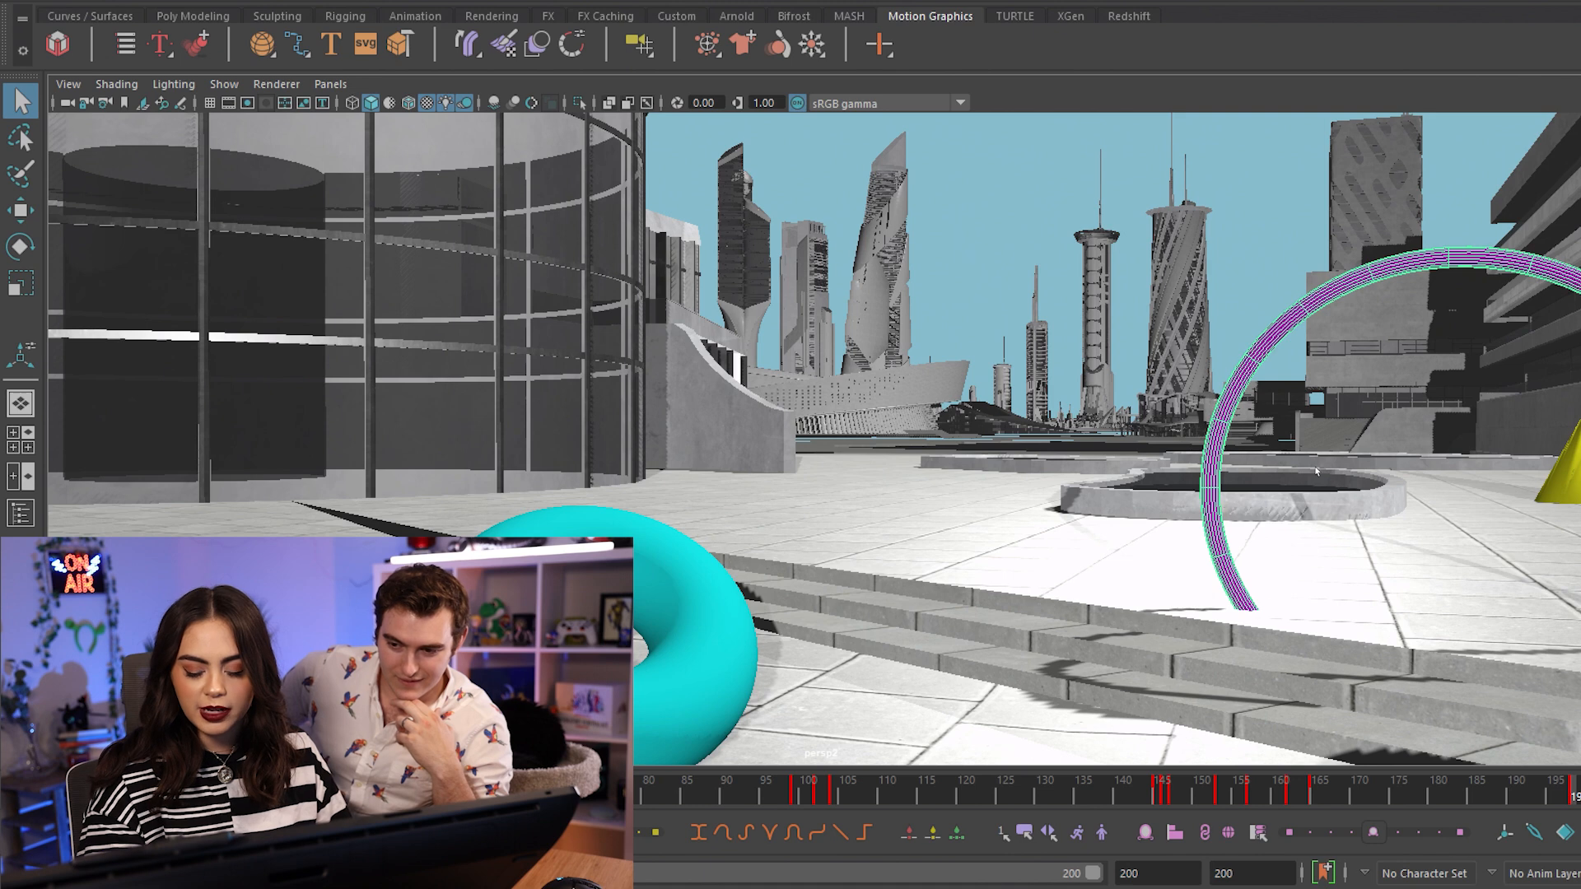
pyautogui.keyDown('alt'); pyautogui.moveTo(1335, 527); pyautogui.dragTo(1050, 522, button='middle'); pyautogui.keyUp('alt')
pyautogui.keyDown('alt'); pyautogui.moveTo(1054, 359); pyautogui.dragTo(1066, 414, button='right'); pyautogui.keyUp('alt')
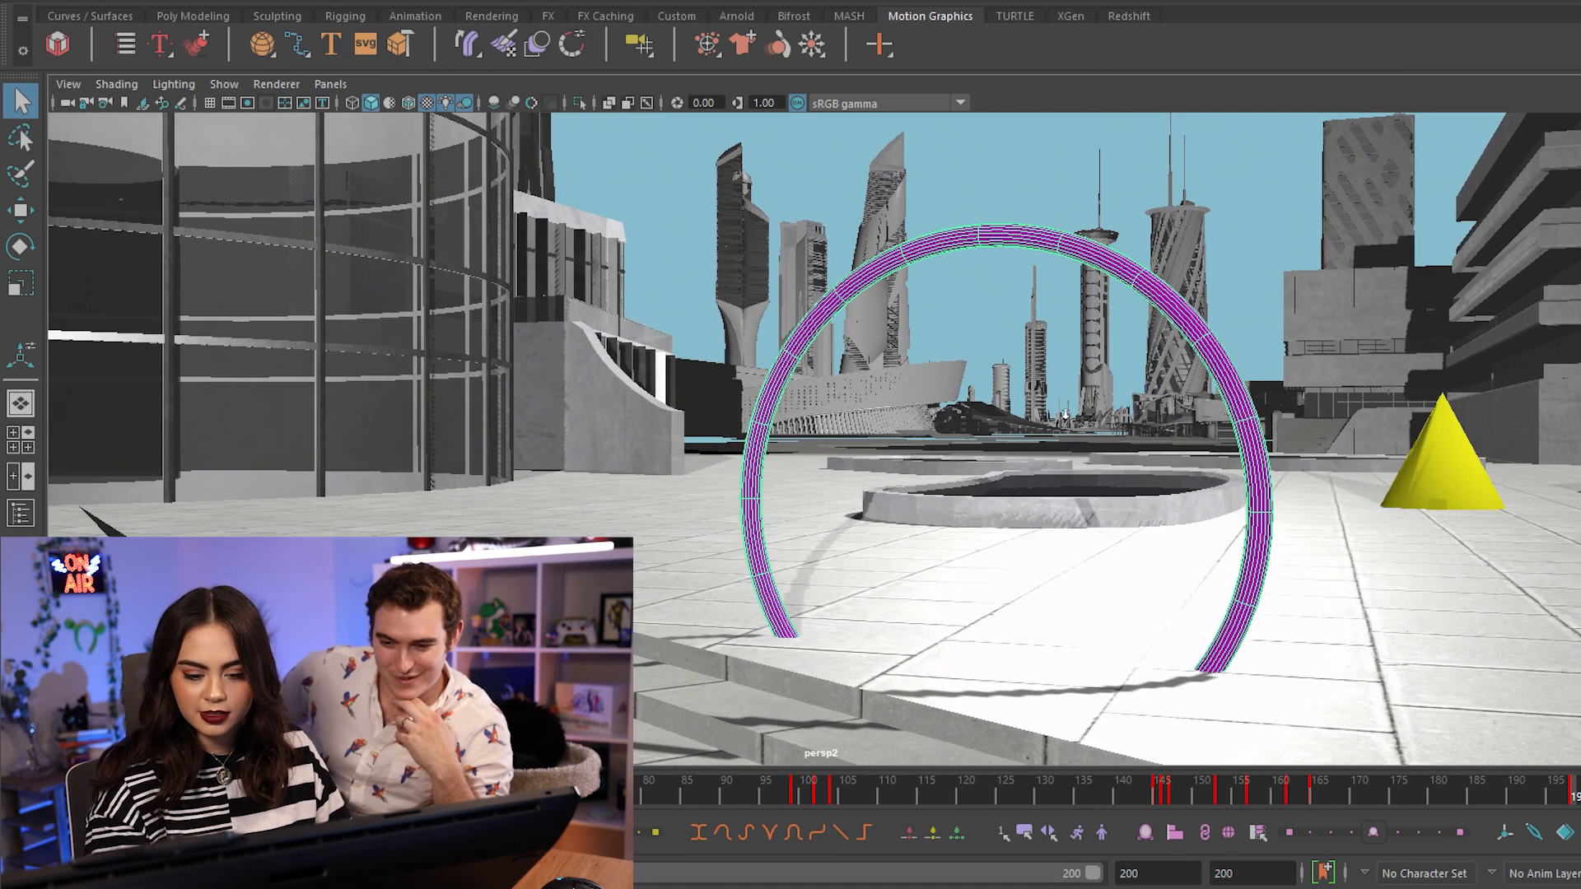
pyautogui.keyDown('alt'); pyautogui.moveTo(1063, 307); pyautogui.dragTo(1057, 322, button='right'); pyautogui.keyUp('alt')
pyautogui.keyDown('alt'); pyautogui.moveTo(1052, 141); pyautogui.dragTo(1036, 427, button='right'); pyautogui.keyUp('alt')
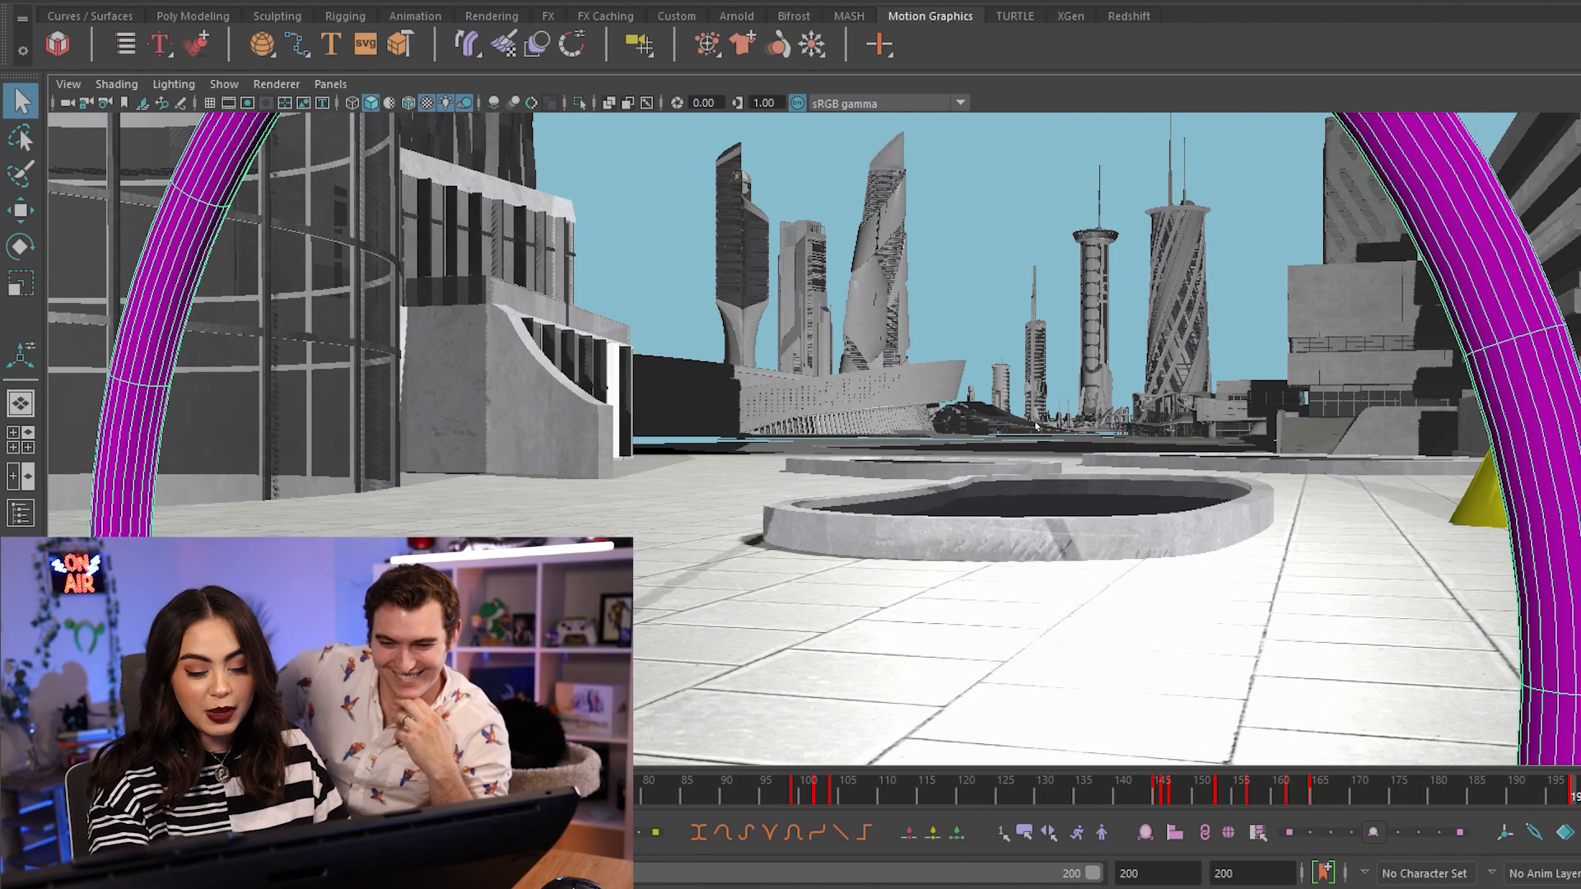
pyautogui.keyDown('alt'); pyautogui.moveTo(951, 239); pyautogui.dragTo(1012, 338, button='right'); pyautogui.keyUp('alt')
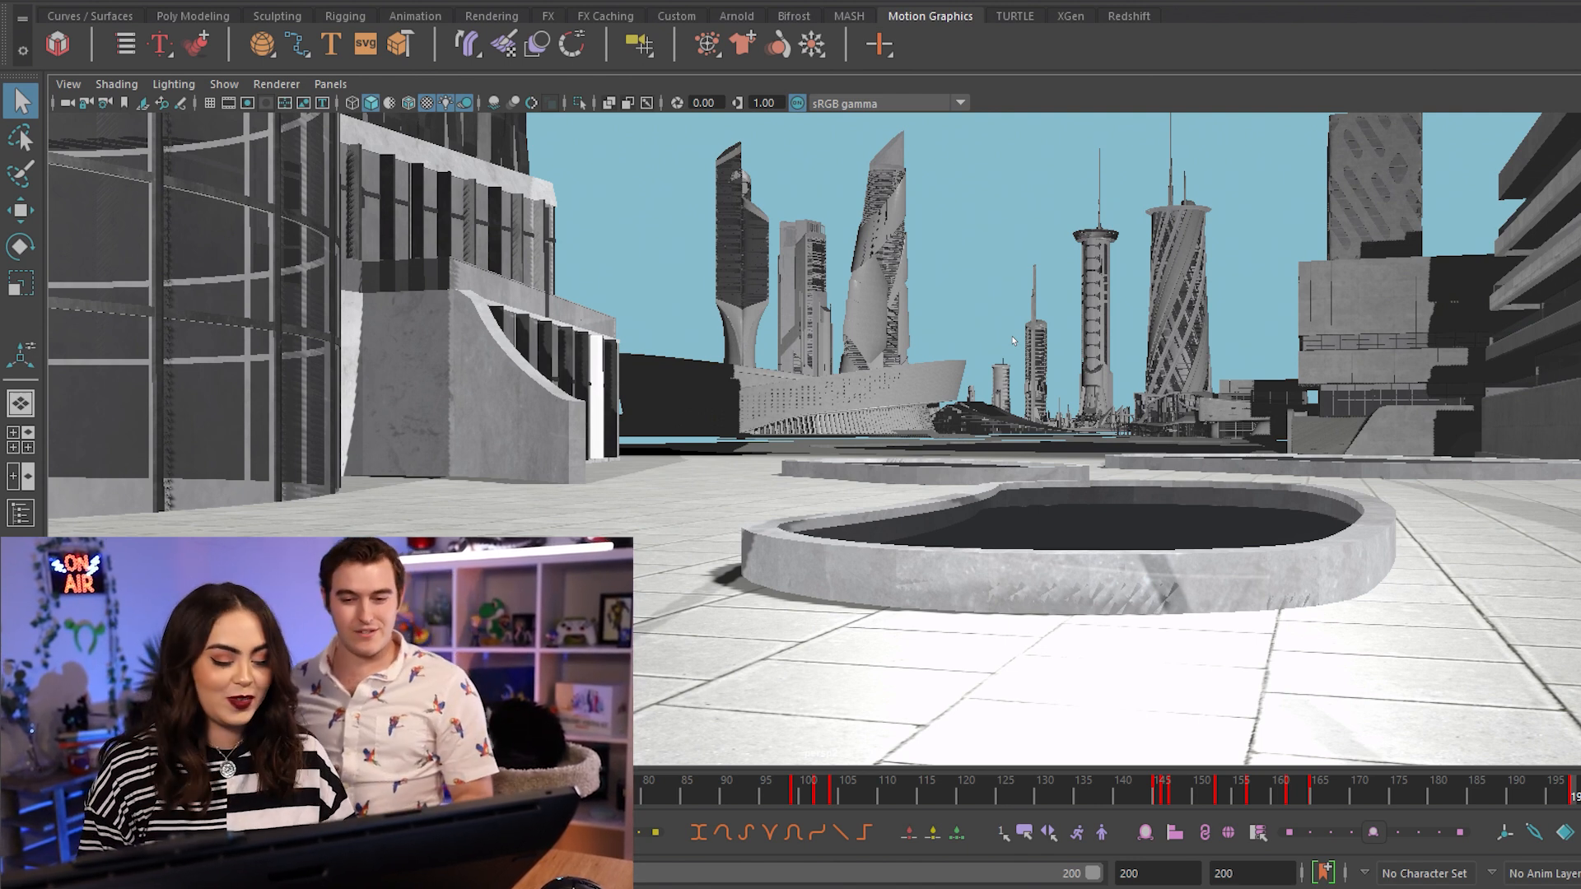
pyautogui.keyDown('alt'); pyautogui.moveTo(1011, 335); pyautogui.dragTo(916, 563, button='right'); pyautogui.keyUp('alt')
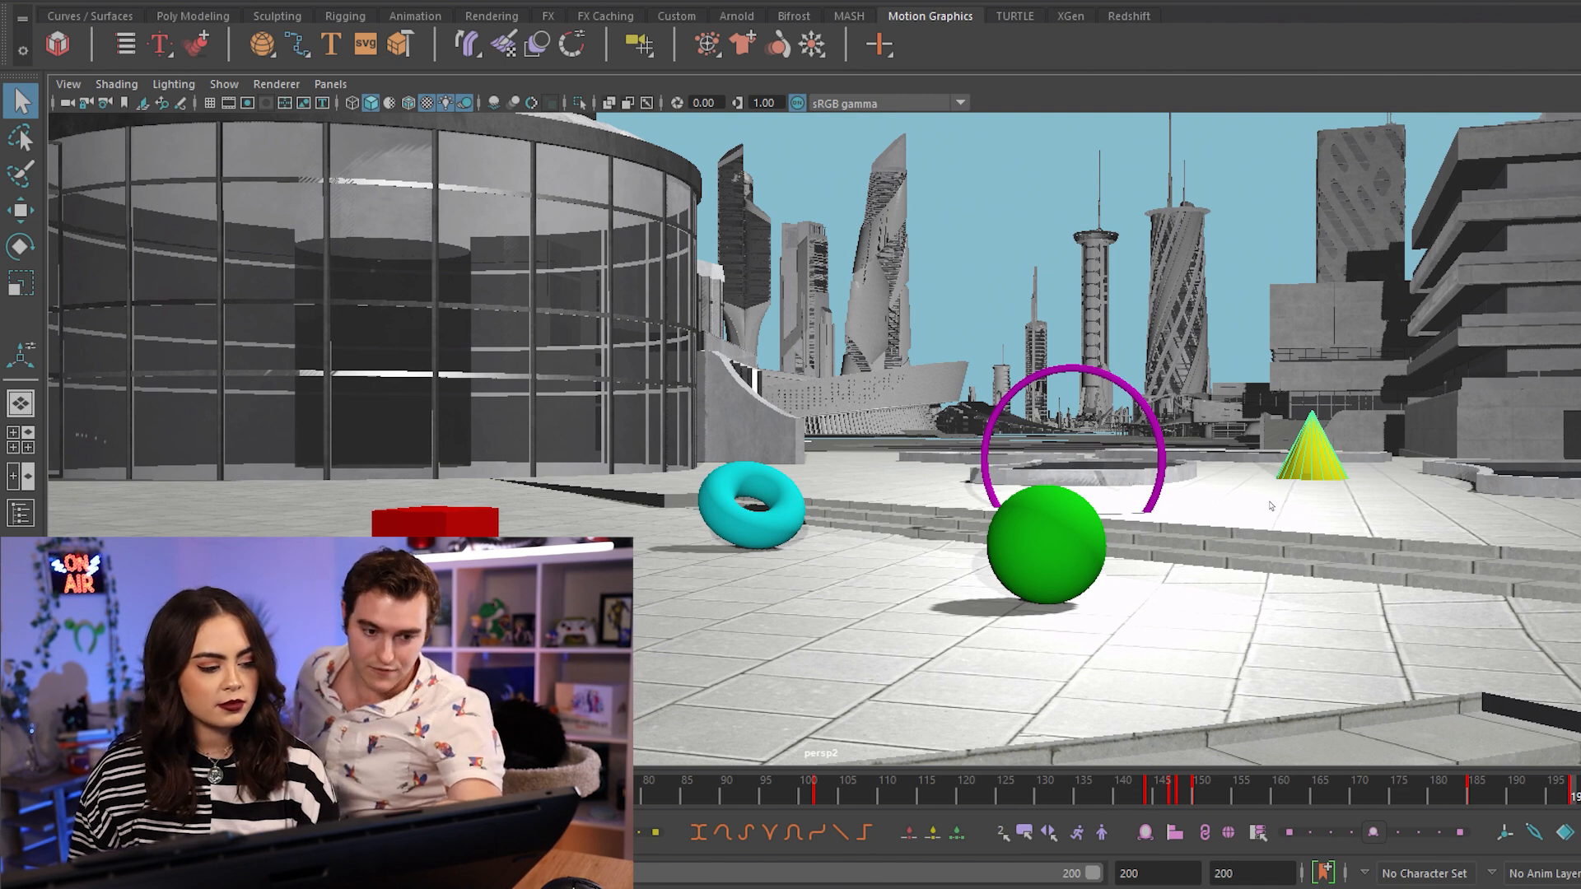
# Step: Rotate the yellow cone and move it across the plaza to the front of the round glass building
pyautogui.press('w')
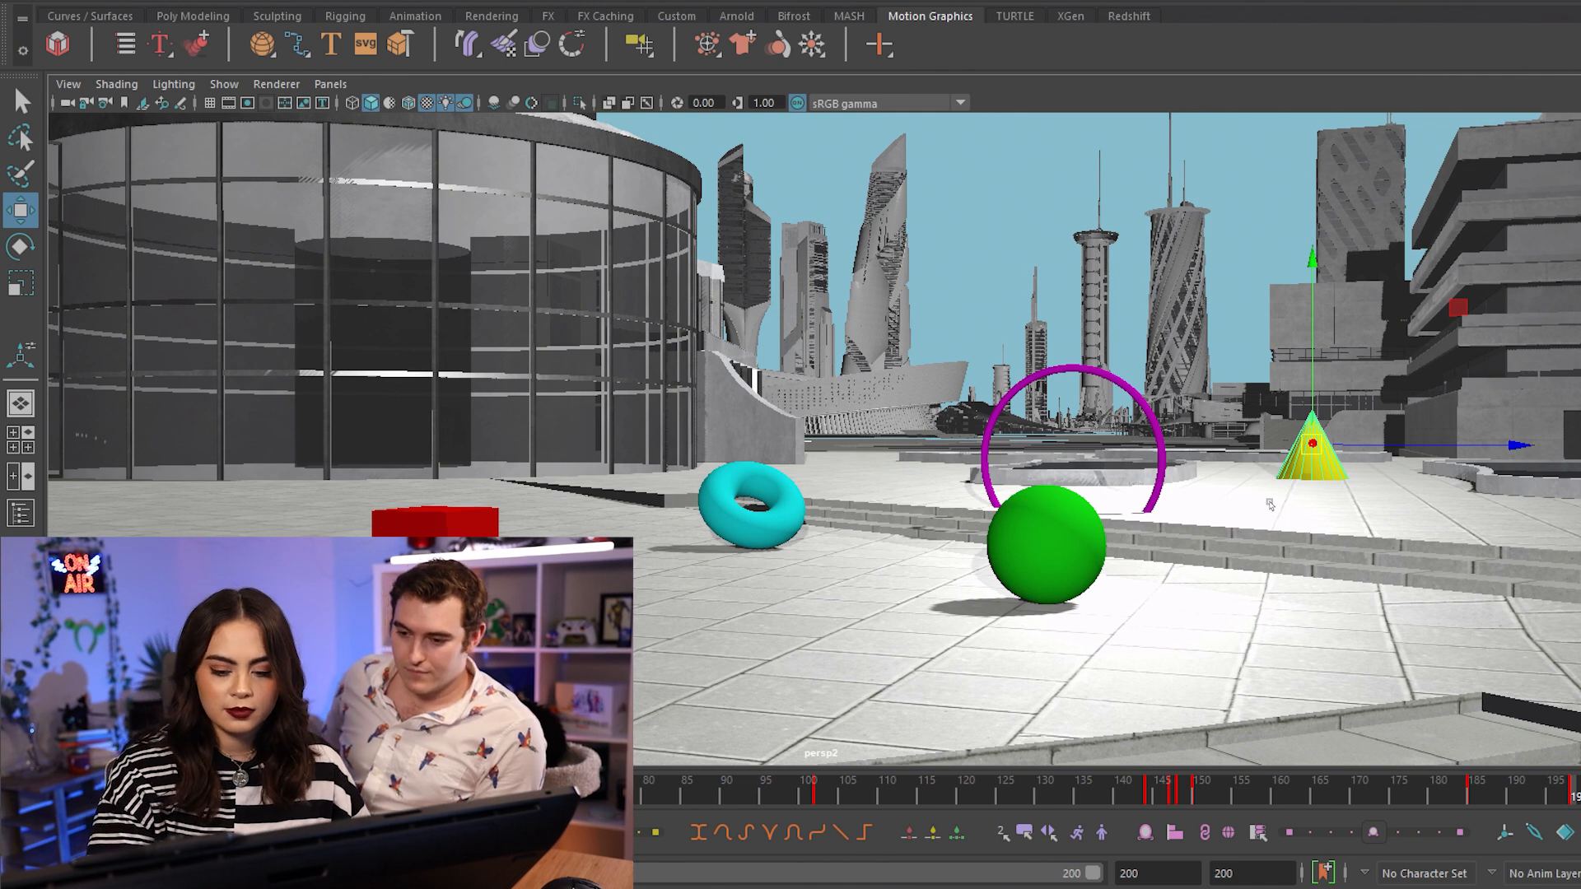
pyautogui.moveTo(1312, 445)
pyautogui.mouseDown()
pyautogui.moveTo(1386, 444)
pyautogui.moveTo(1386, 403)
pyautogui.moveTo(1264, 449)
pyautogui.moveTo(1286, 439)
pyautogui.mouseUp()
pyautogui.press('e')
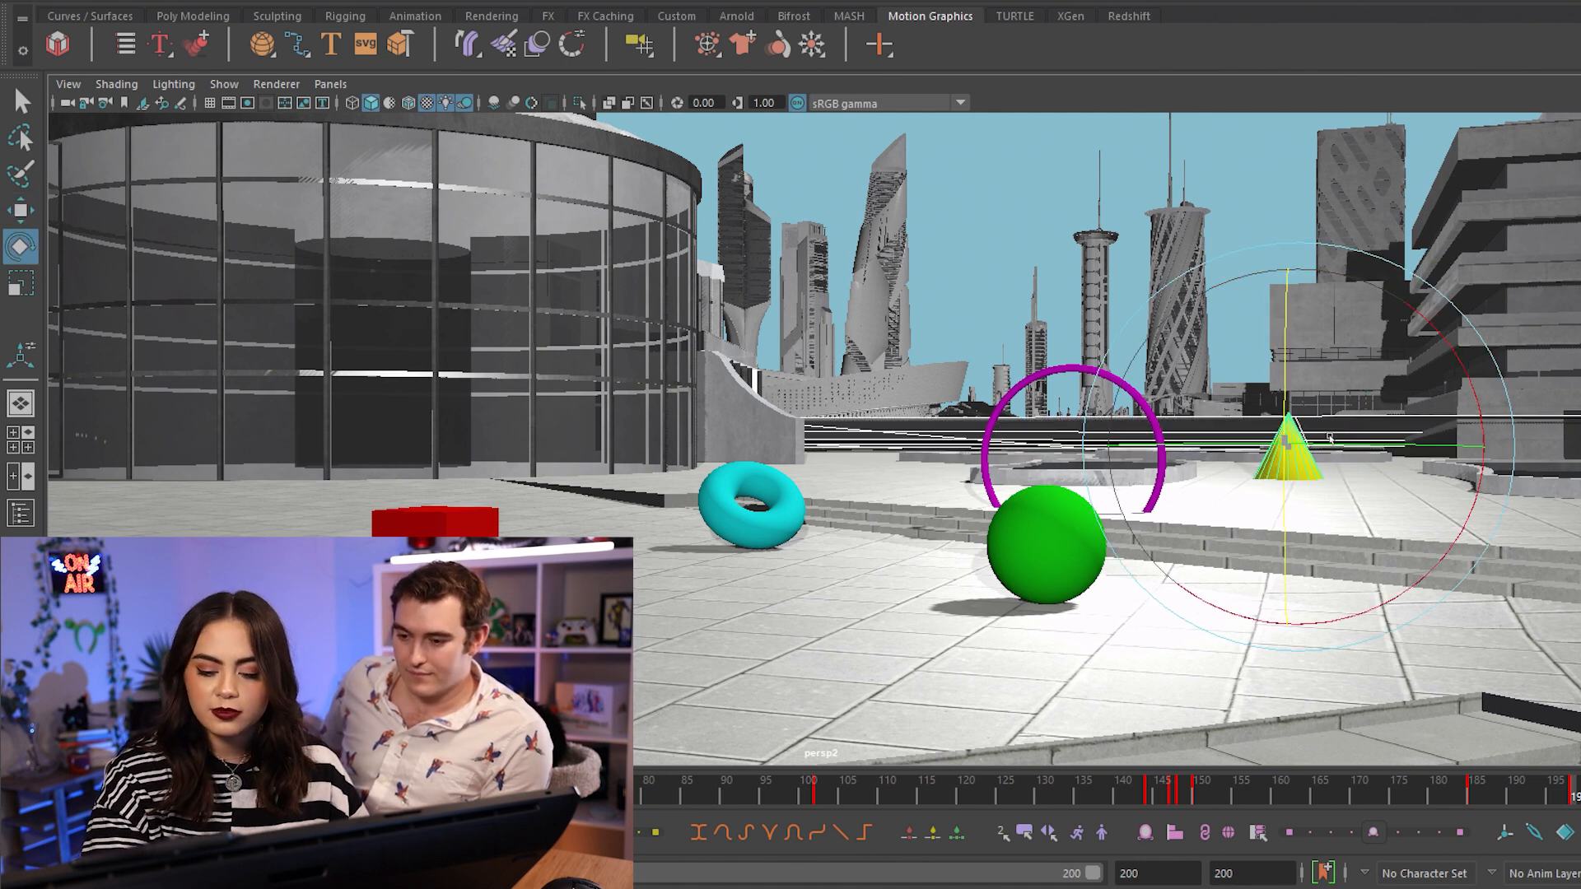
pyautogui.moveTo(1377, 359); pyautogui.dragTo(1343, 465)
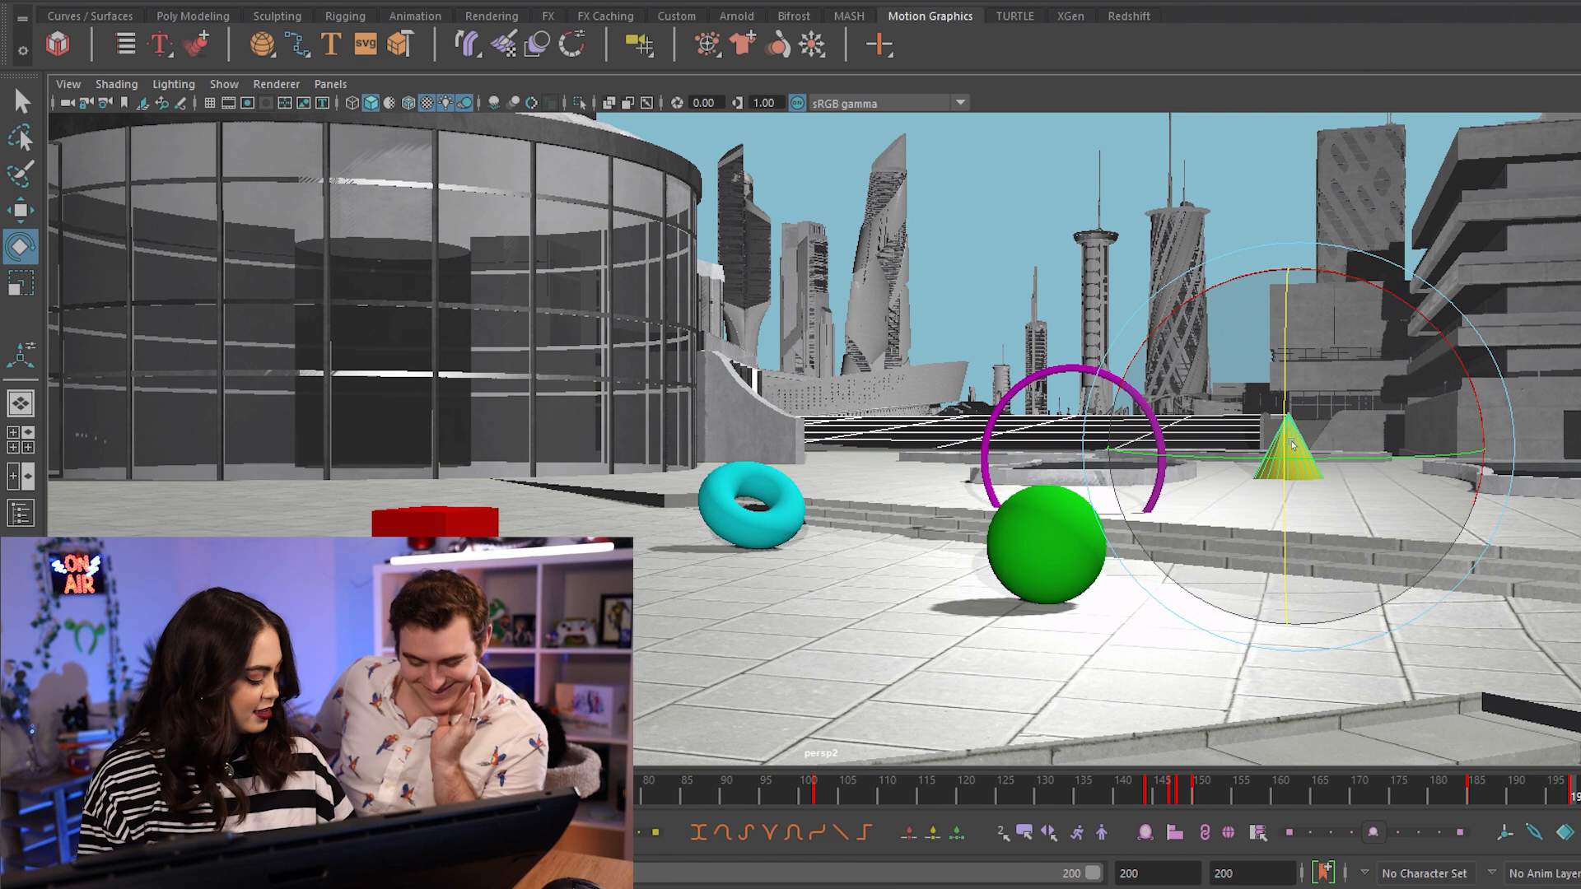
pyautogui.press('w')
pyautogui.moveTo(1292, 446); pyautogui.dragTo(591, 434)
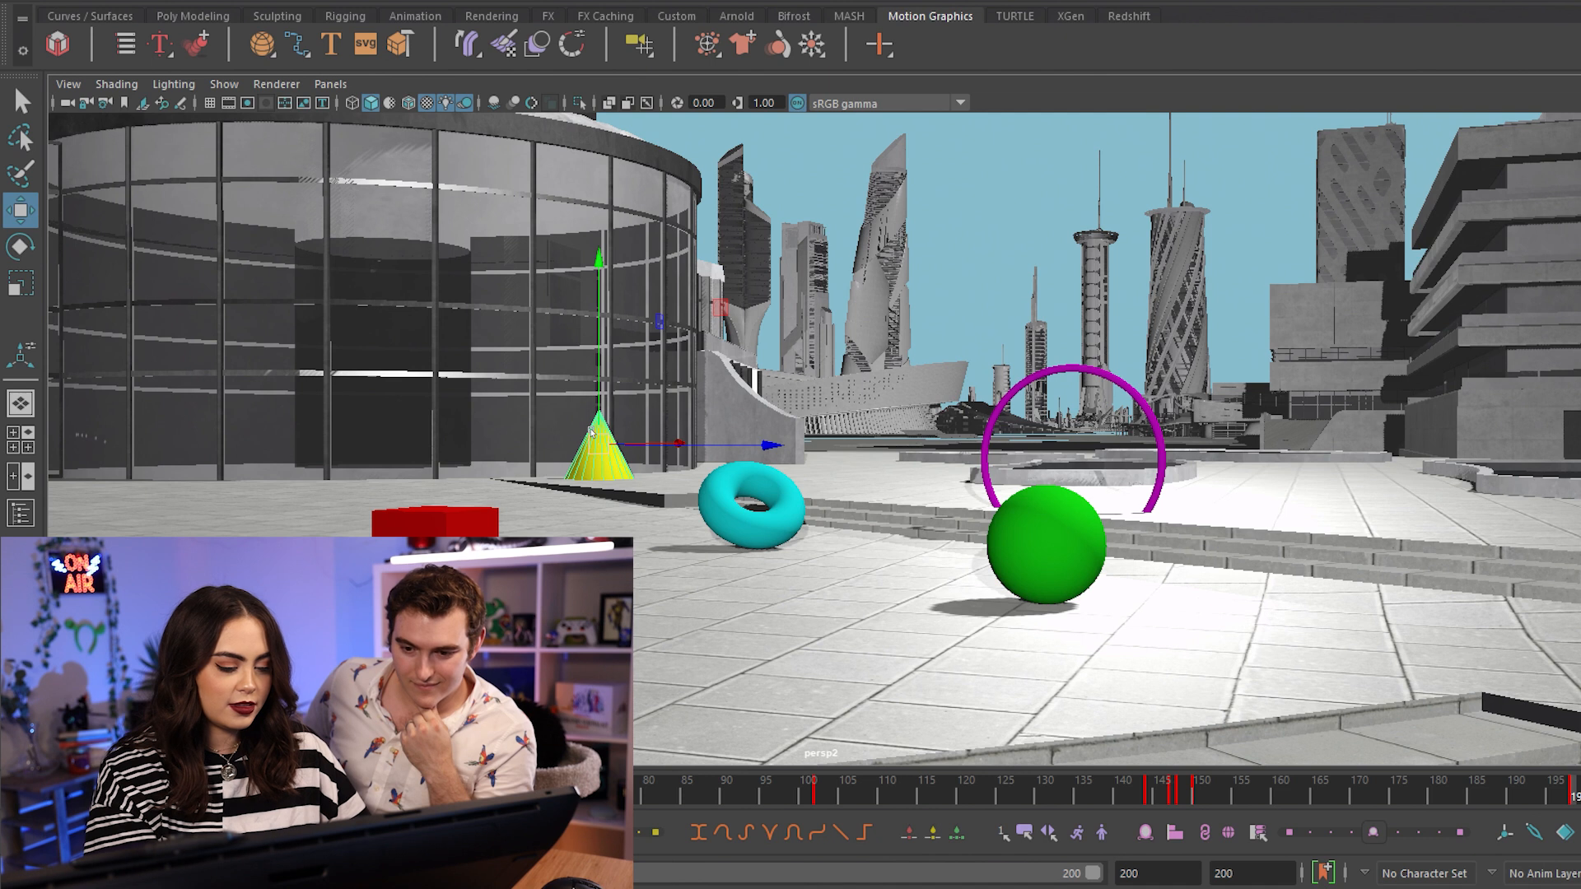
# Step: Rotate the turquoise torus upright and scale it up into a huge, deep arch over the plaza
pyautogui.click(747, 529)
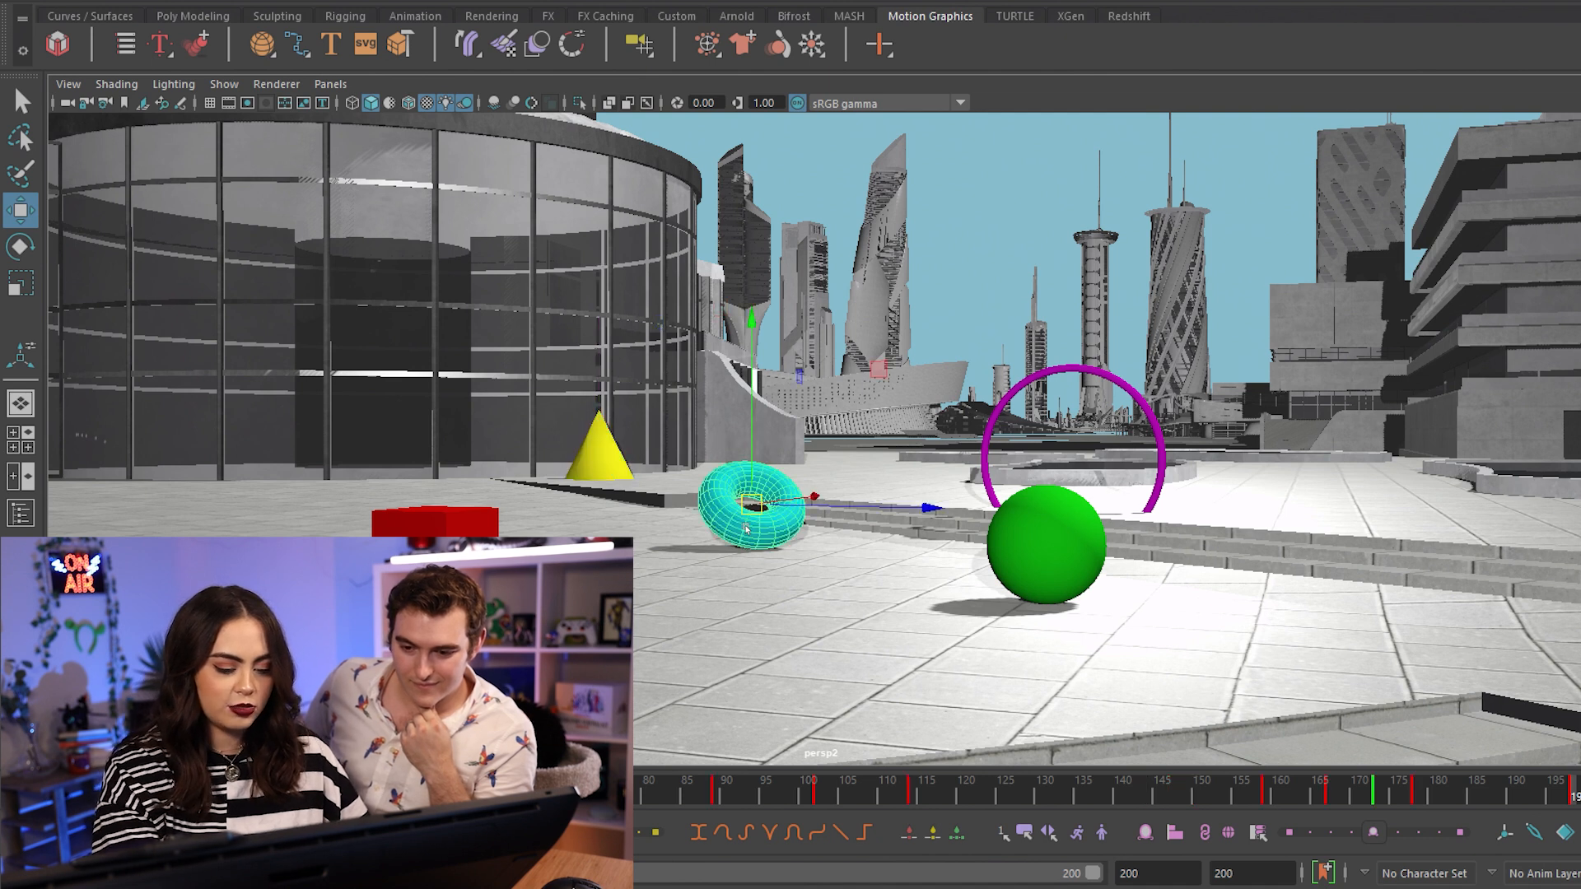
pyautogui.press('e')
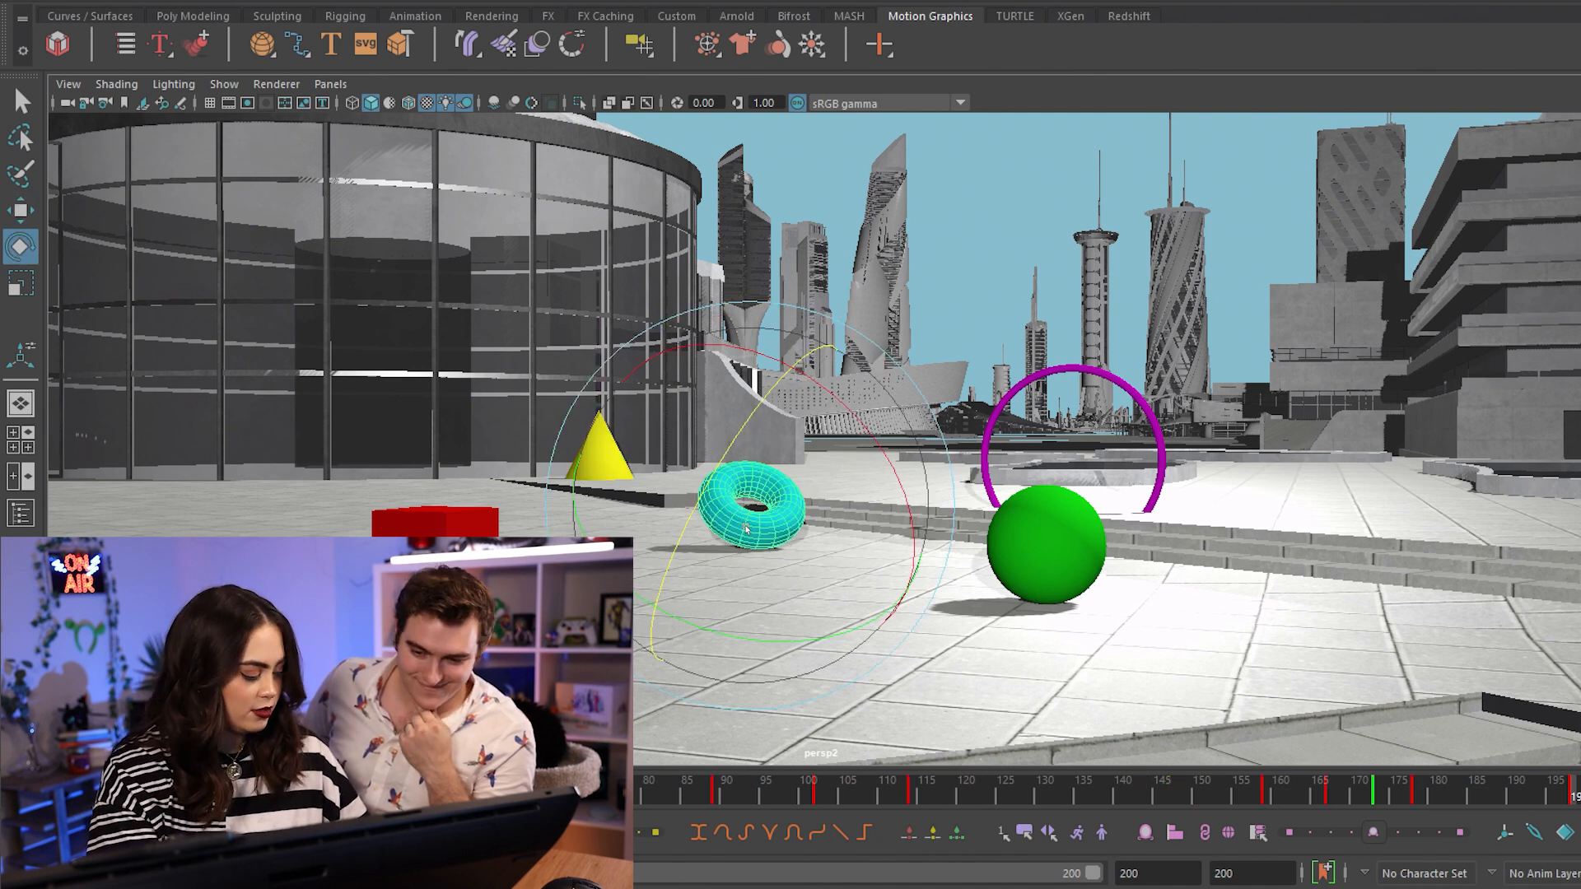
pyautogui.moveTo(746, 529); pyautogui.dragTo(782, 527)
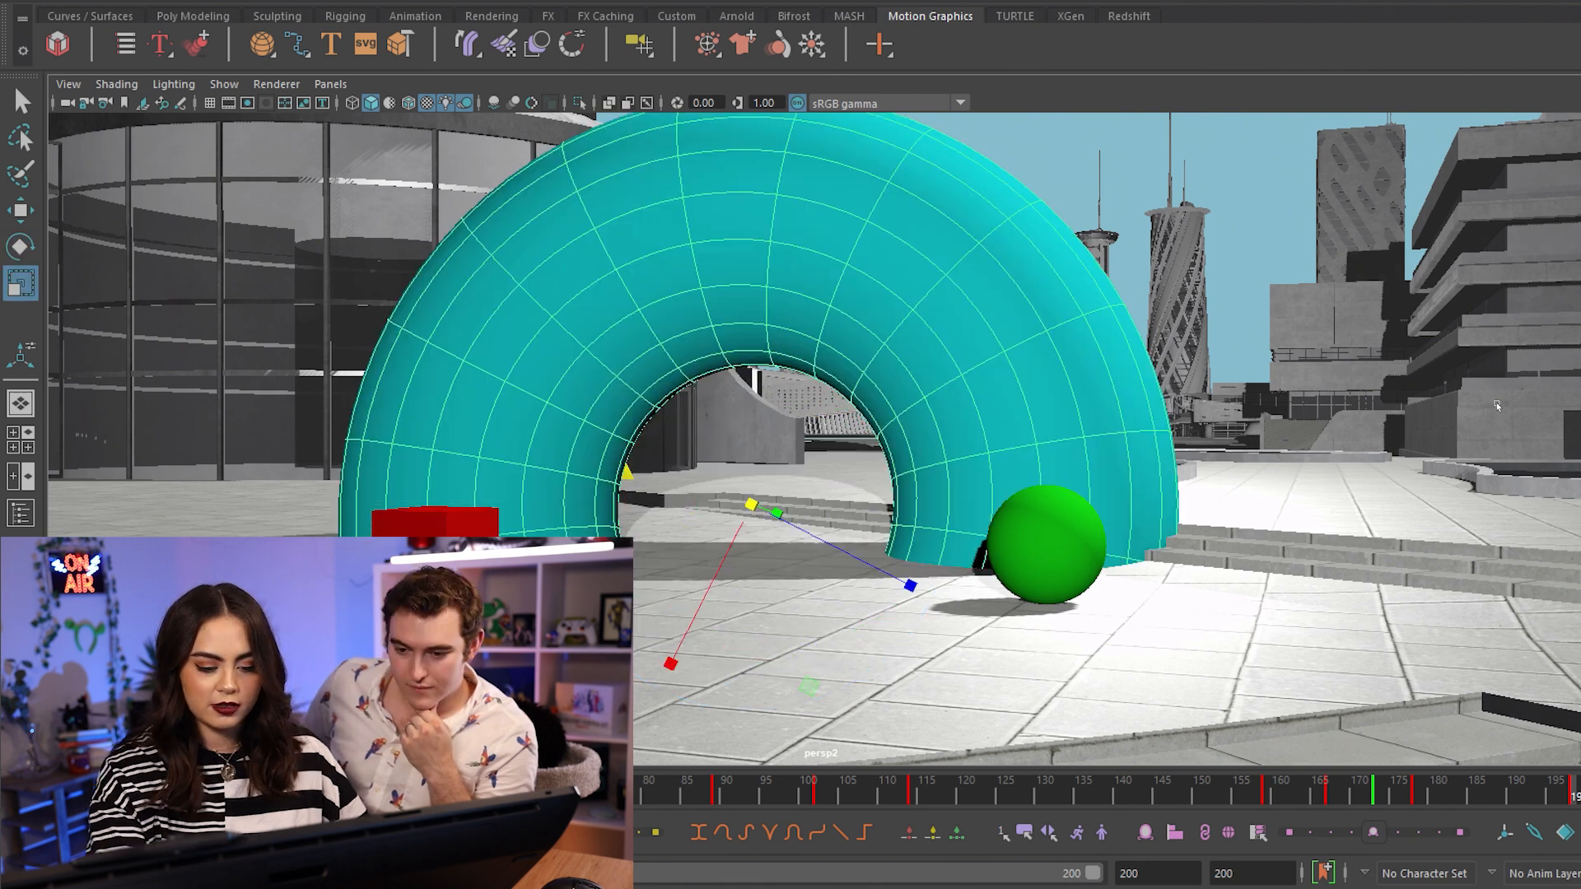
pyautogui.moveTo(776, 513); pyautogui.dragTo(1548, 628)
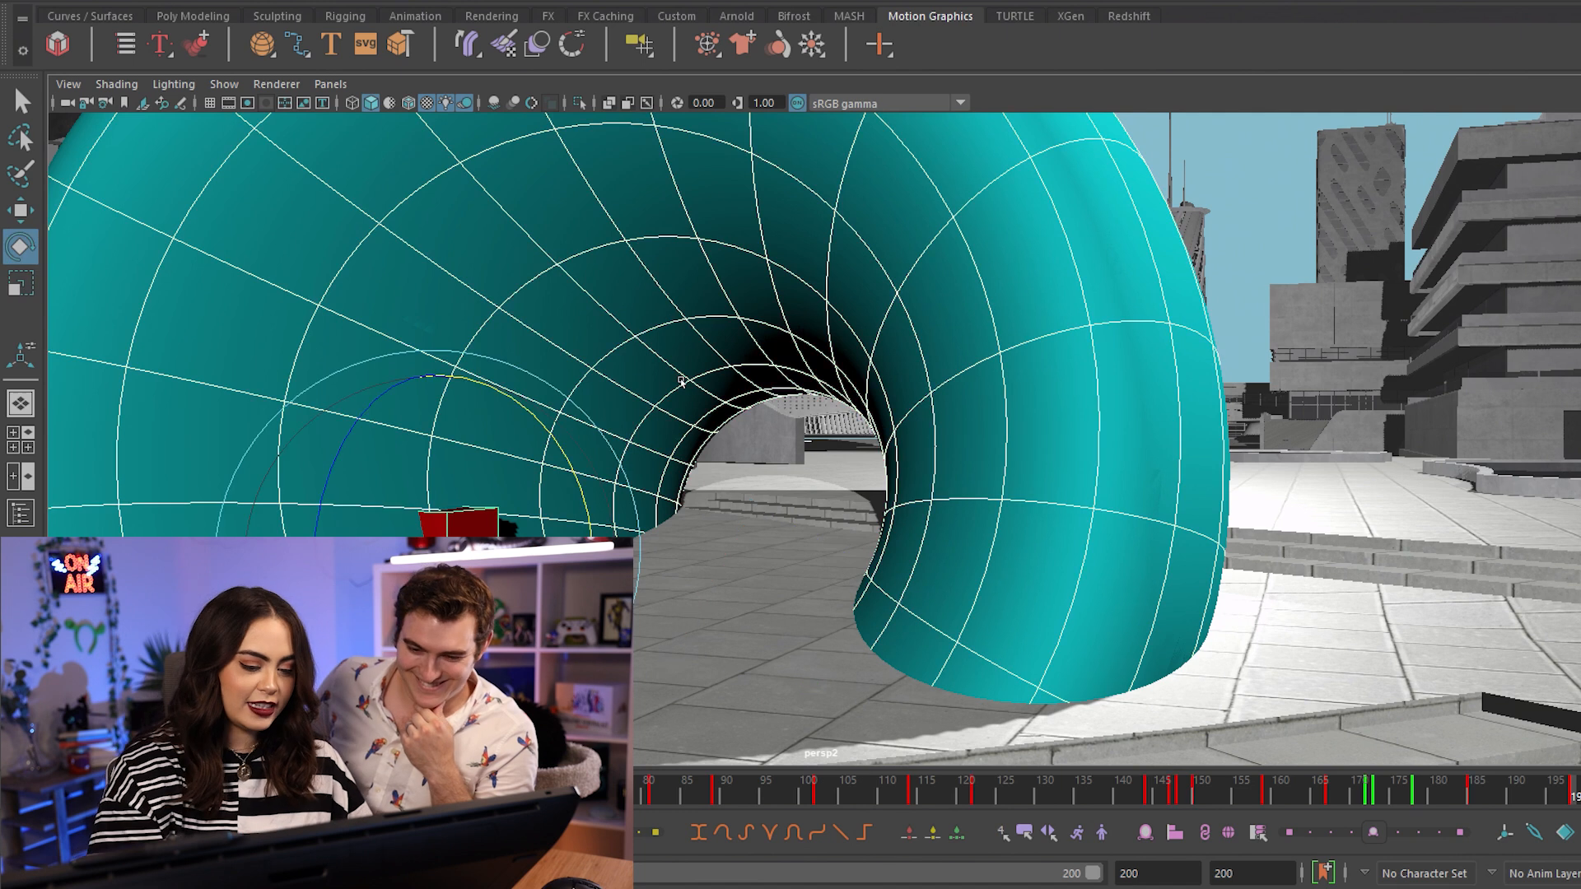
# Step: Move the giant torus sideways, place the red cube in front of its opening, and clear the selection
pyautogui.click(952, 399)
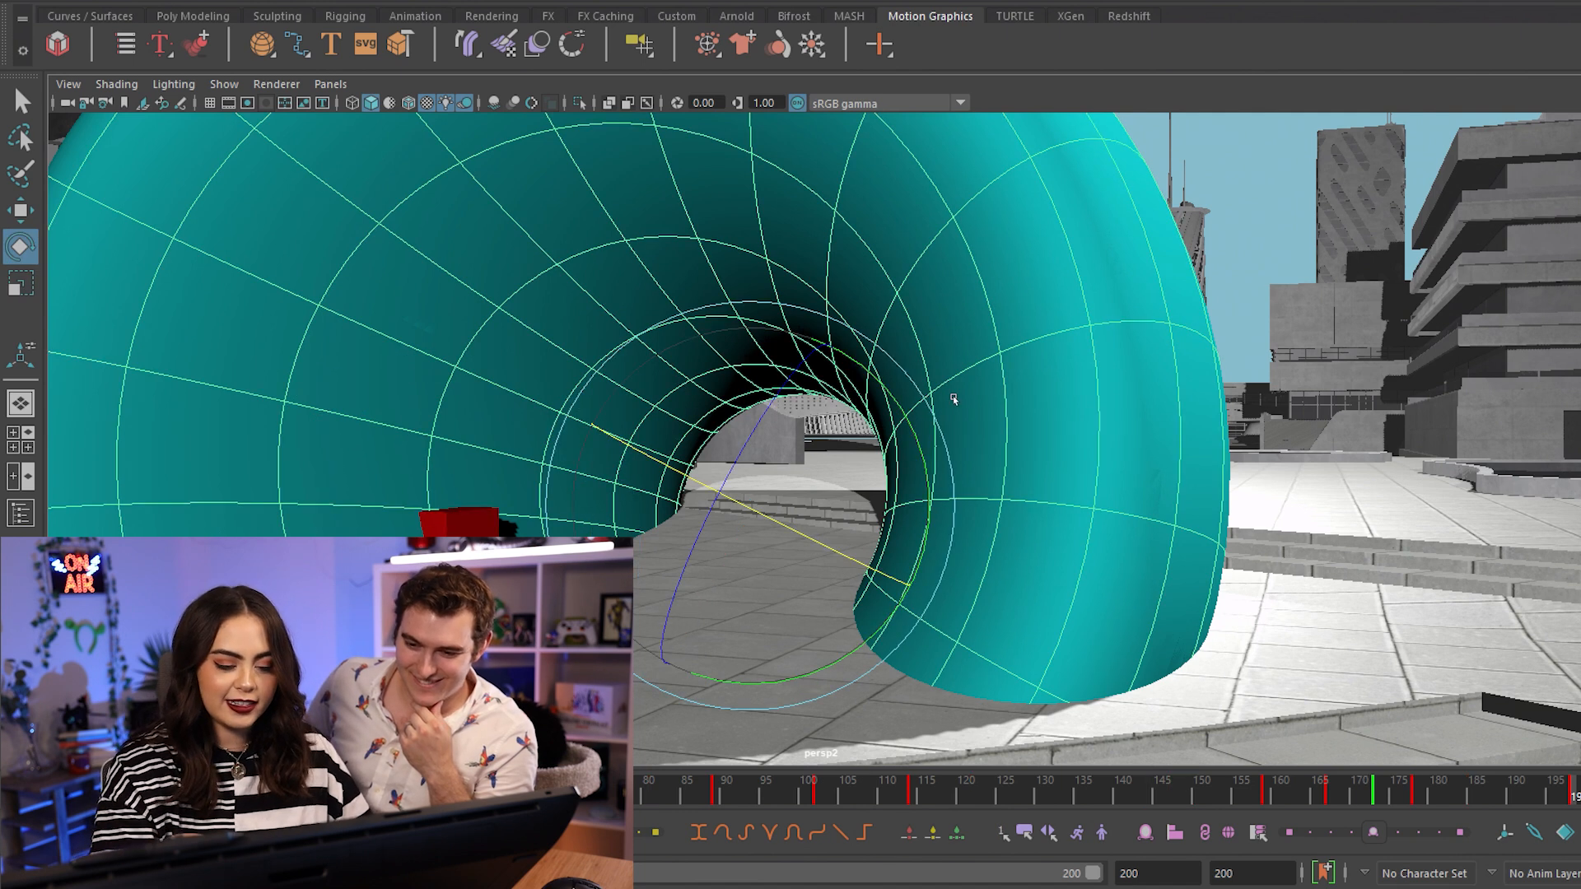
pyautogui.press('w')
pyautogui.moveTo(971, 447); pyautogui.dragTo(1118, 450)
pyautogui.moveTo(922, 330); pyautogui.dragTo(1118, 441)
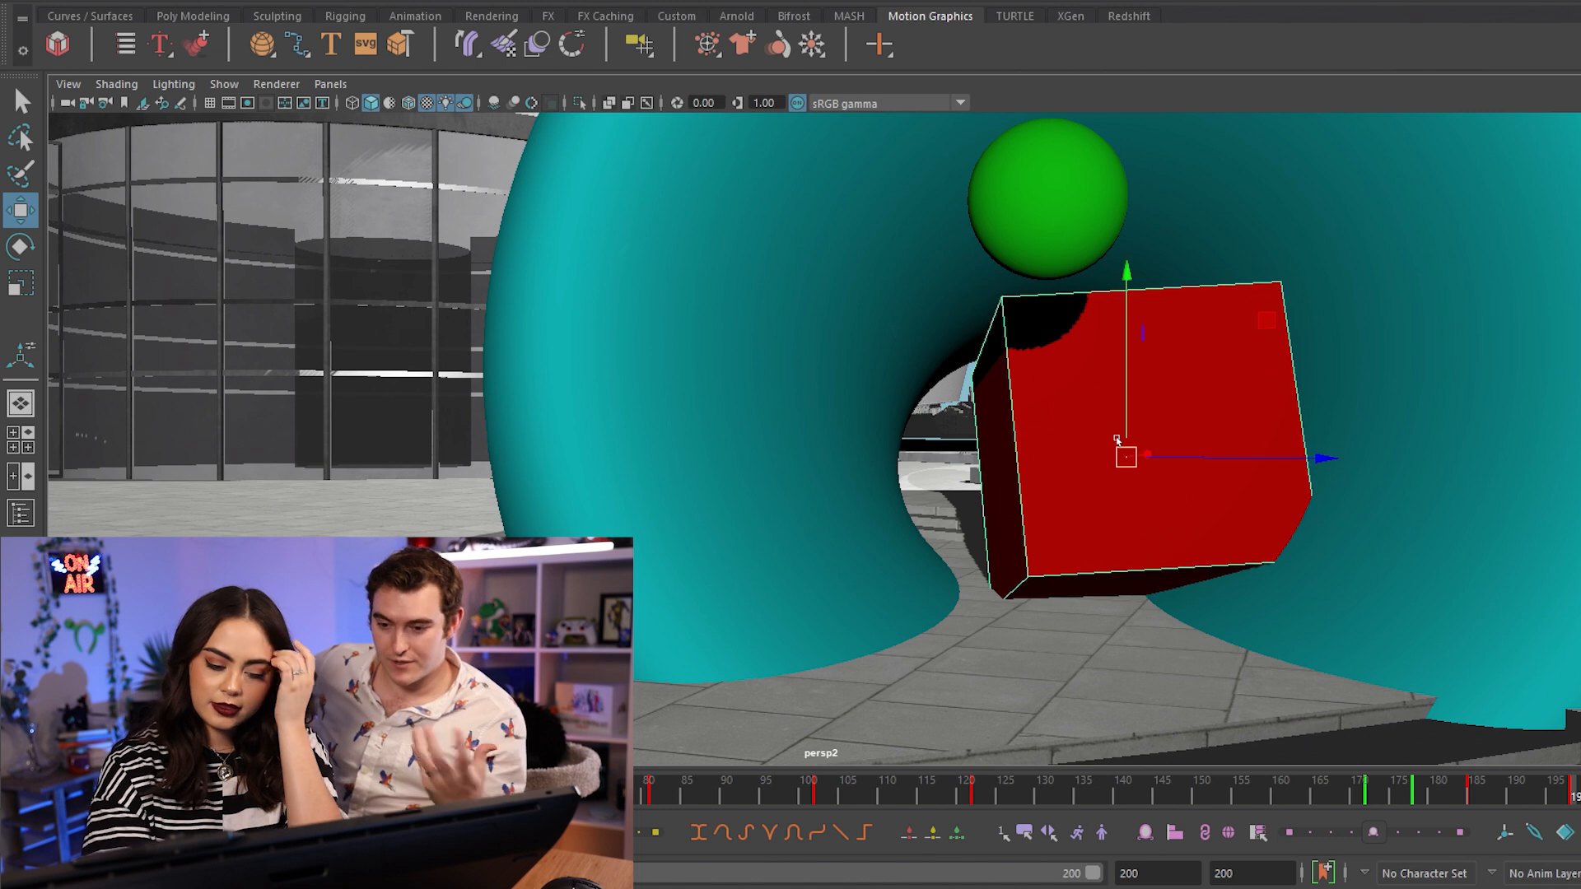
pyautogui.click(1033, 636)
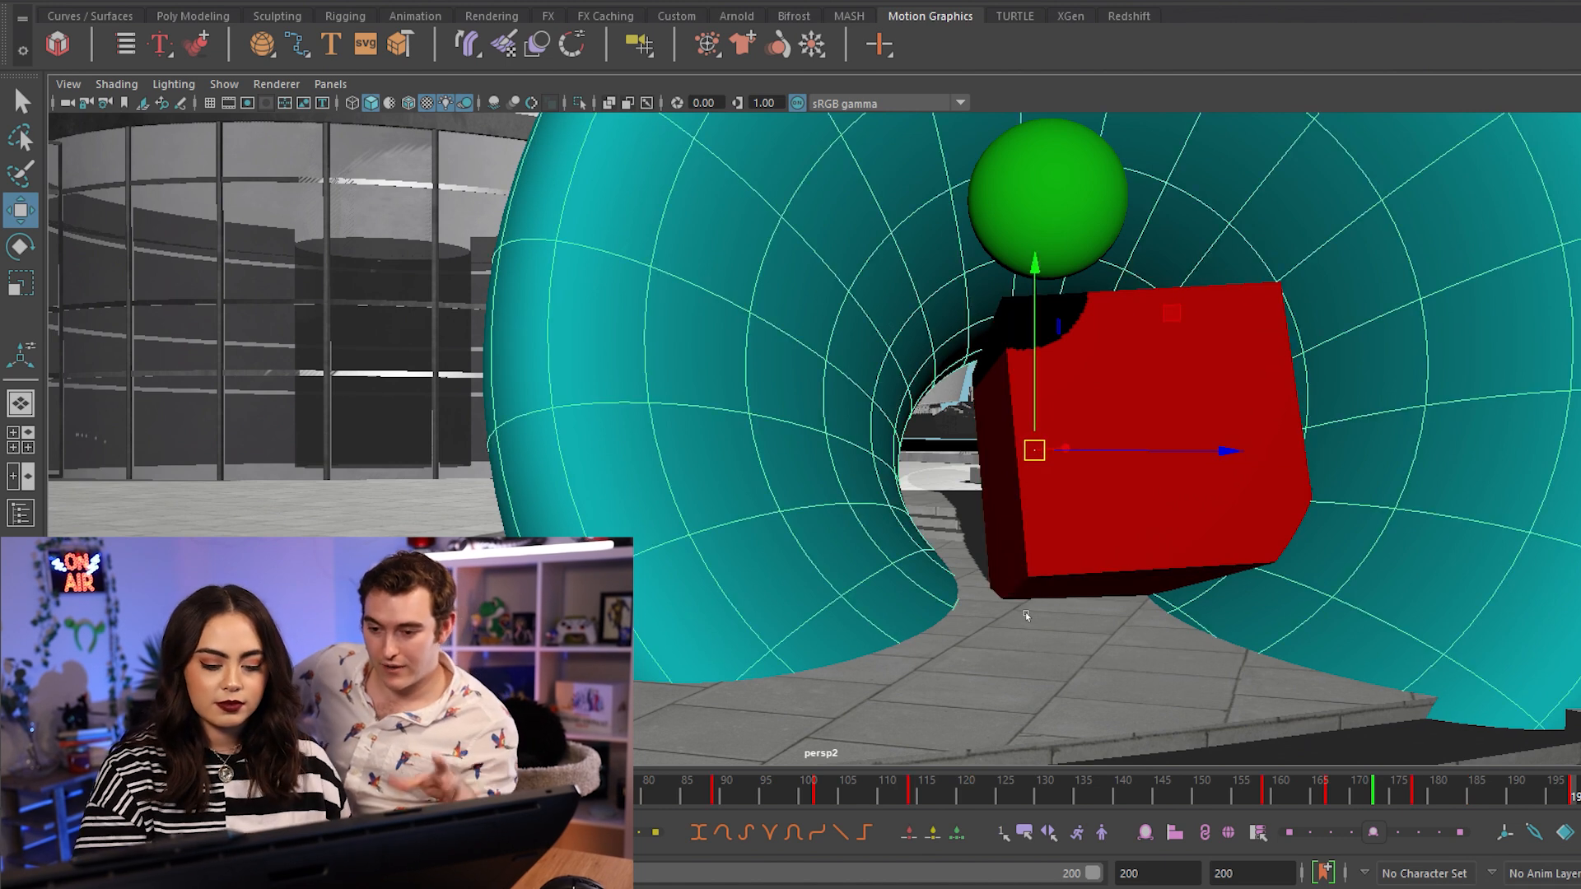
pyautogui.click(1003, 661)
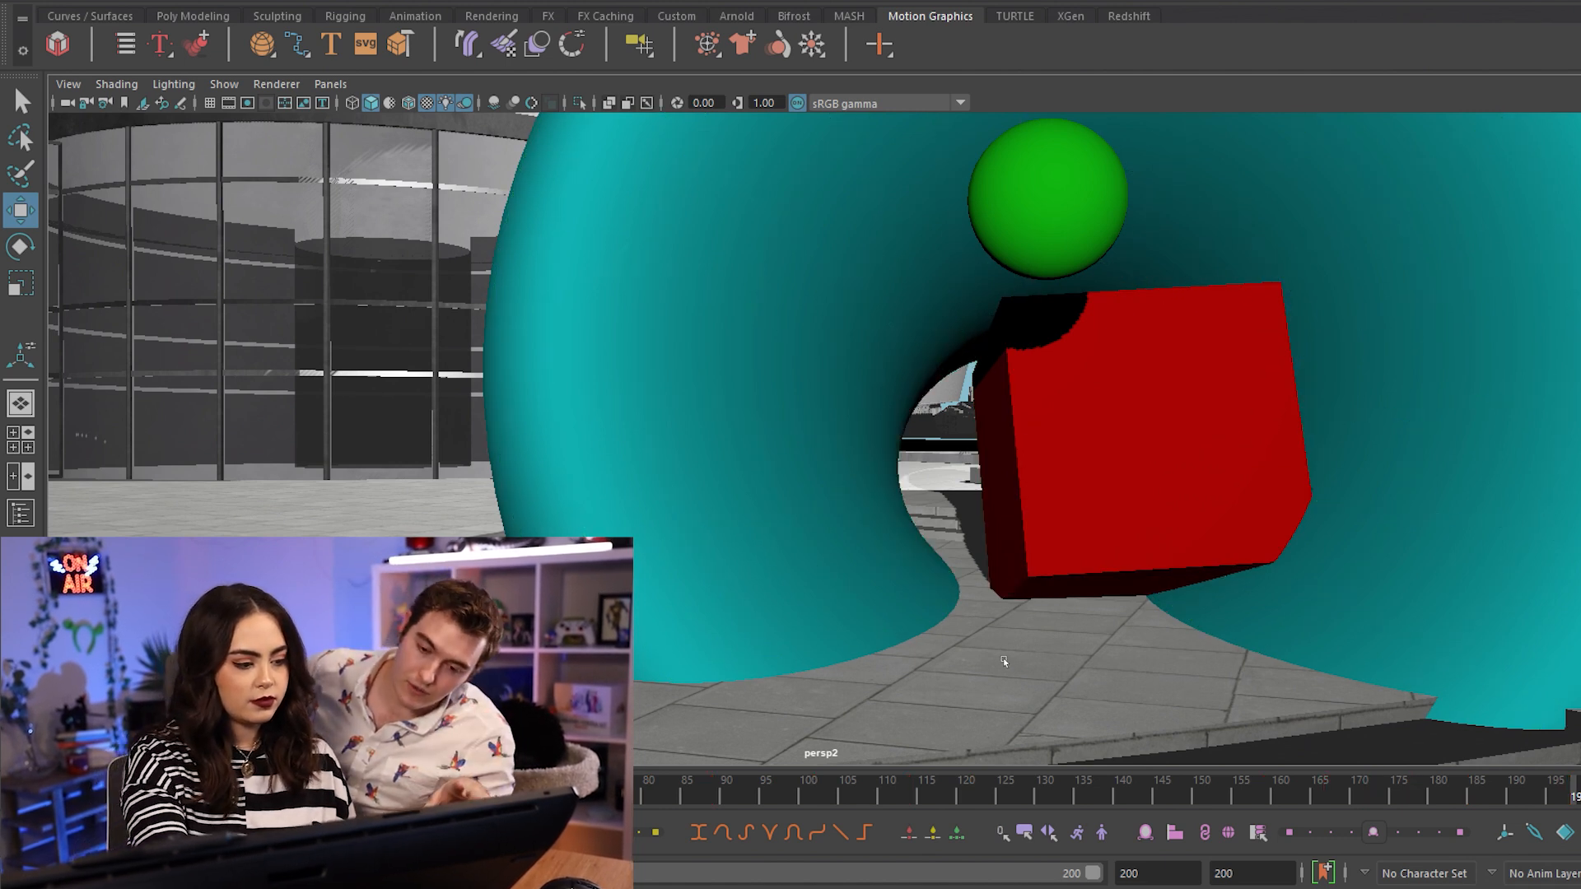
# Step: Reposition the red cube from the far side of the torus arch, and leave everything deselected
pyautogui.keyDown('alt'); pyautogui.moveTo(249, 490); pyautogui.dragTo(858, 524); pyautogui.keyUp('alt')
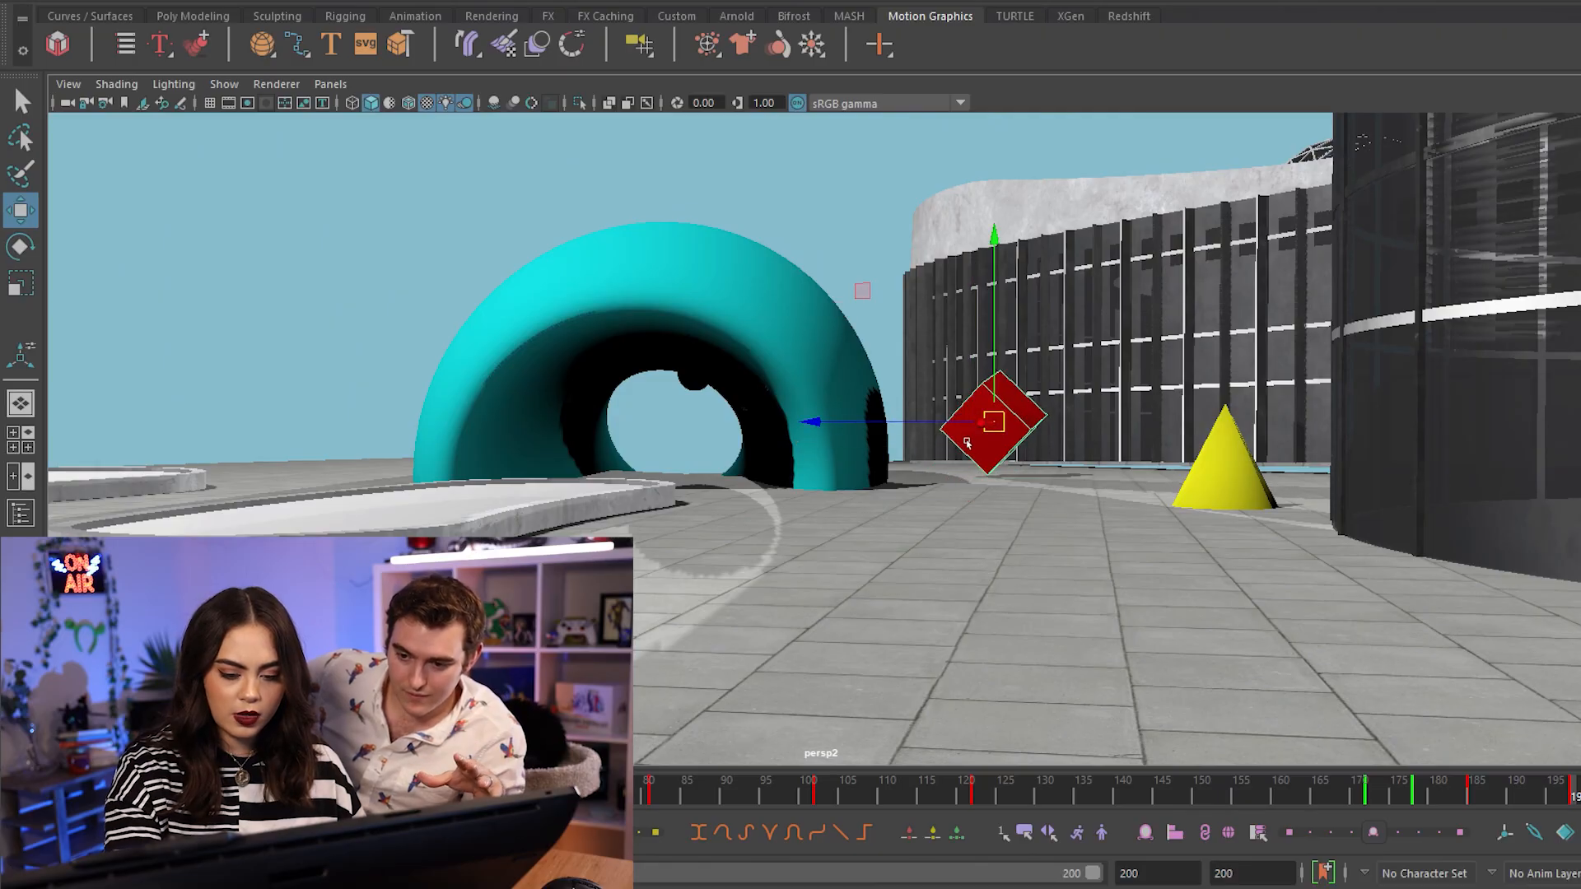
pyautogui.moveTo(978, 420); pyautogui.dragTo(614, 848)
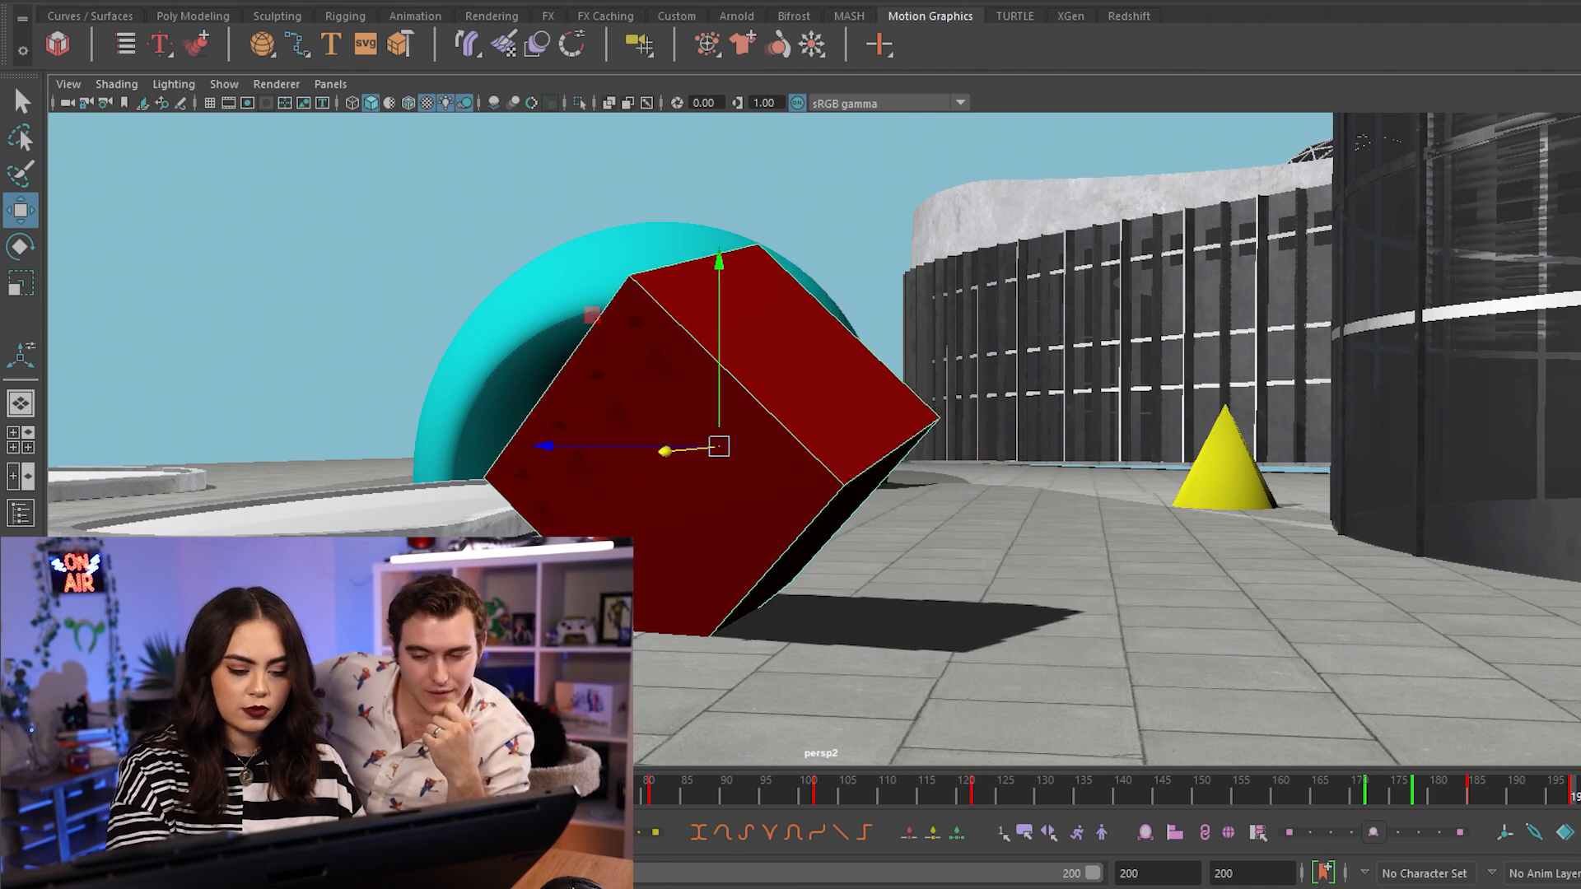
pyautogui.moveTo(686, 457); pyautogui.dragTo(881, 541)
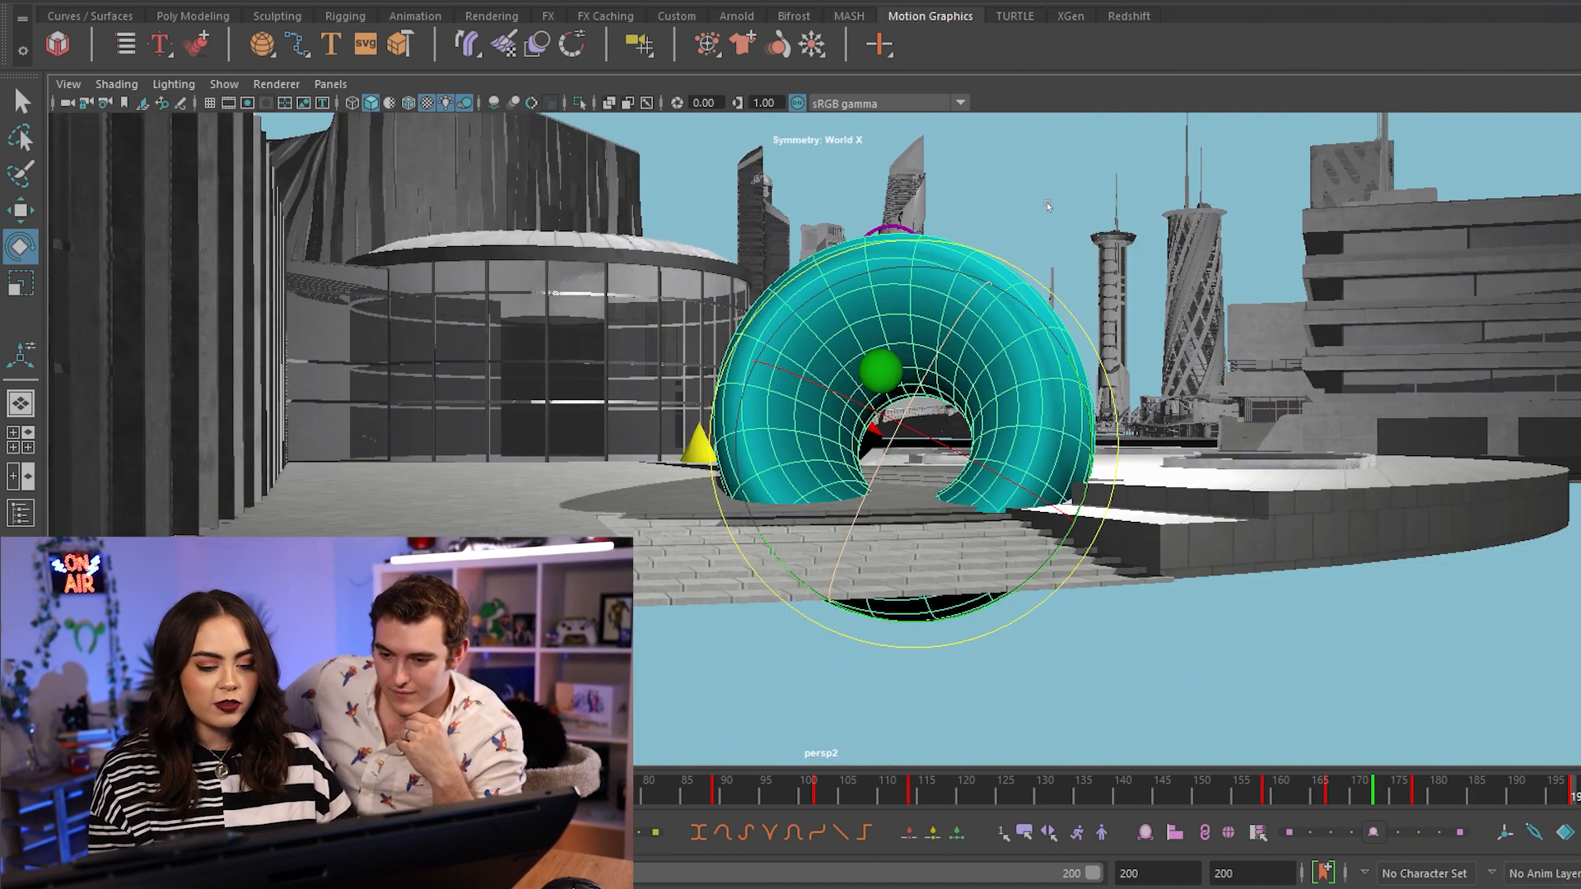
pyautogui.moveTo(734, 690); pyautogui.dragTo(695, 591)
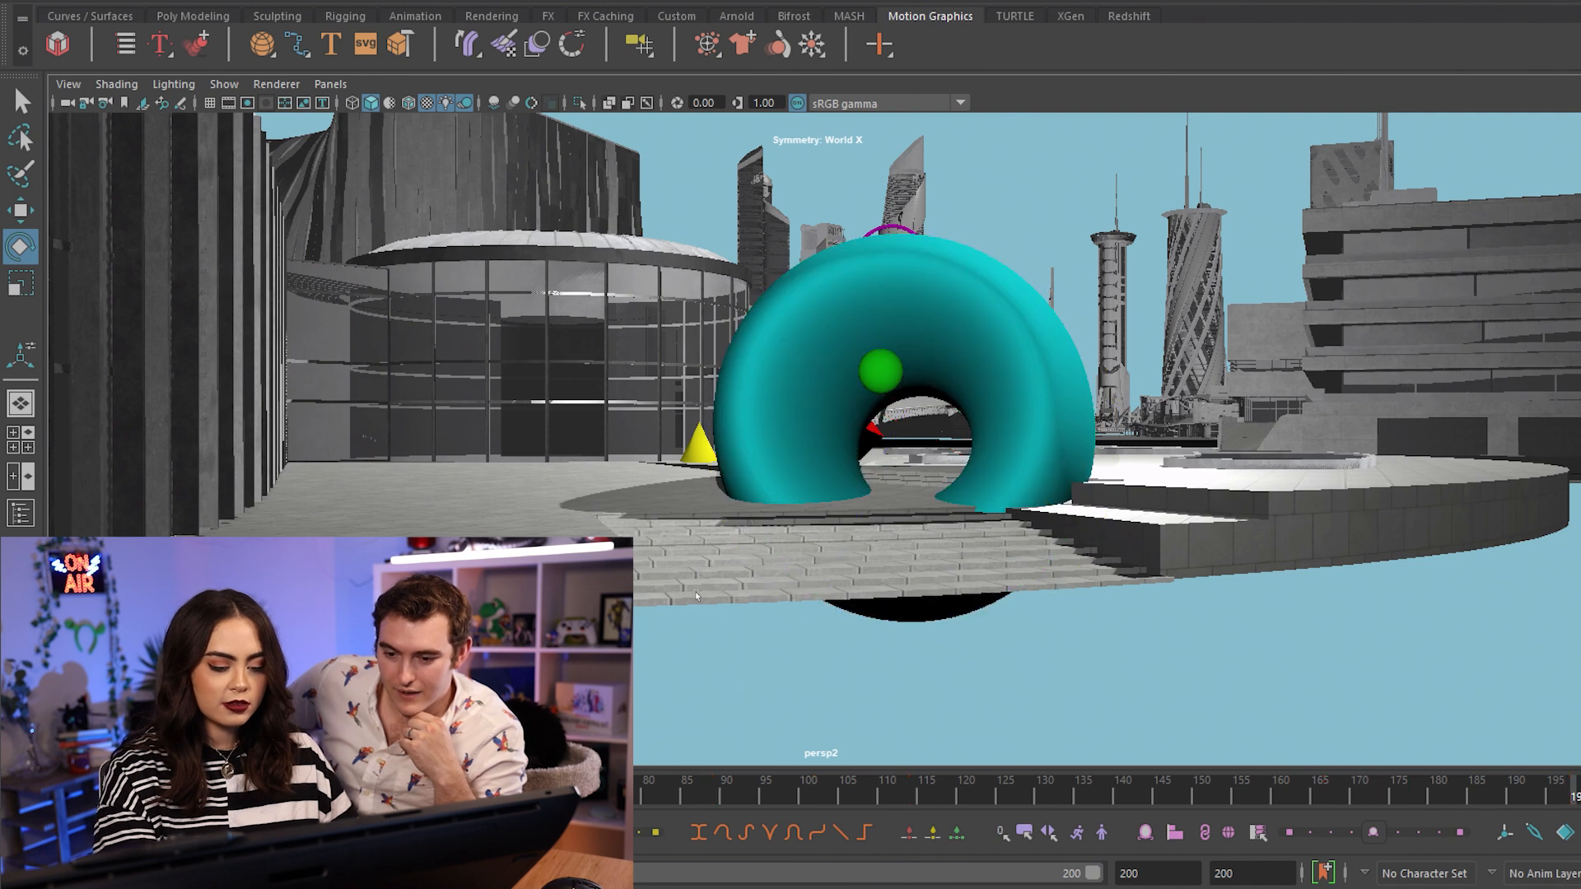
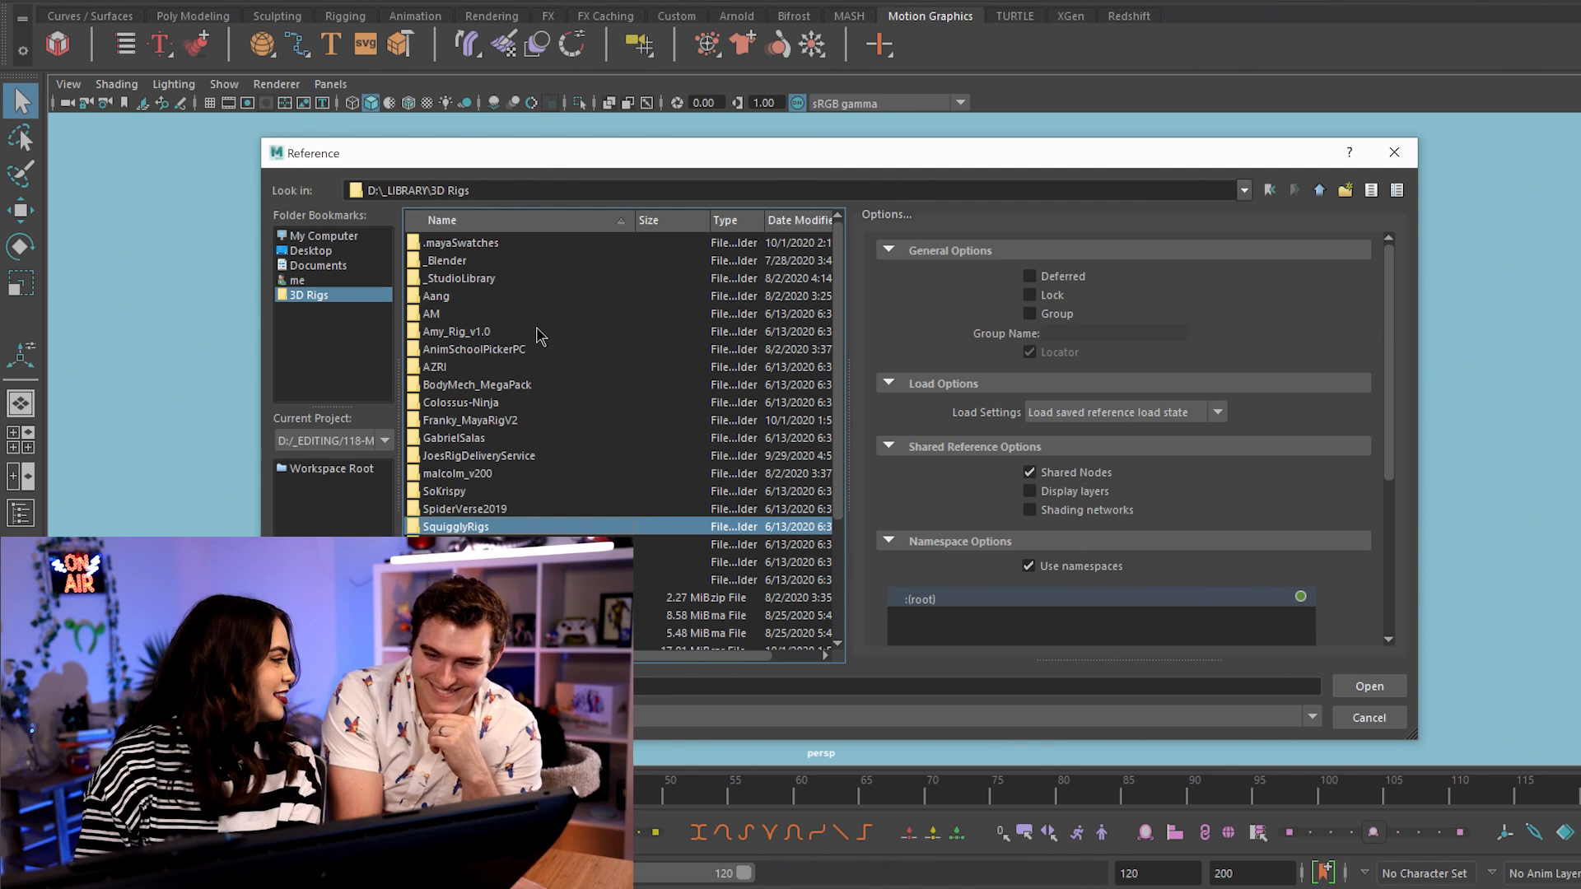
# Step: Reference the AZRI.ma character rig from the AZRI folder and display it shaded with textures
pyautogui.doubleClick(514, 365)
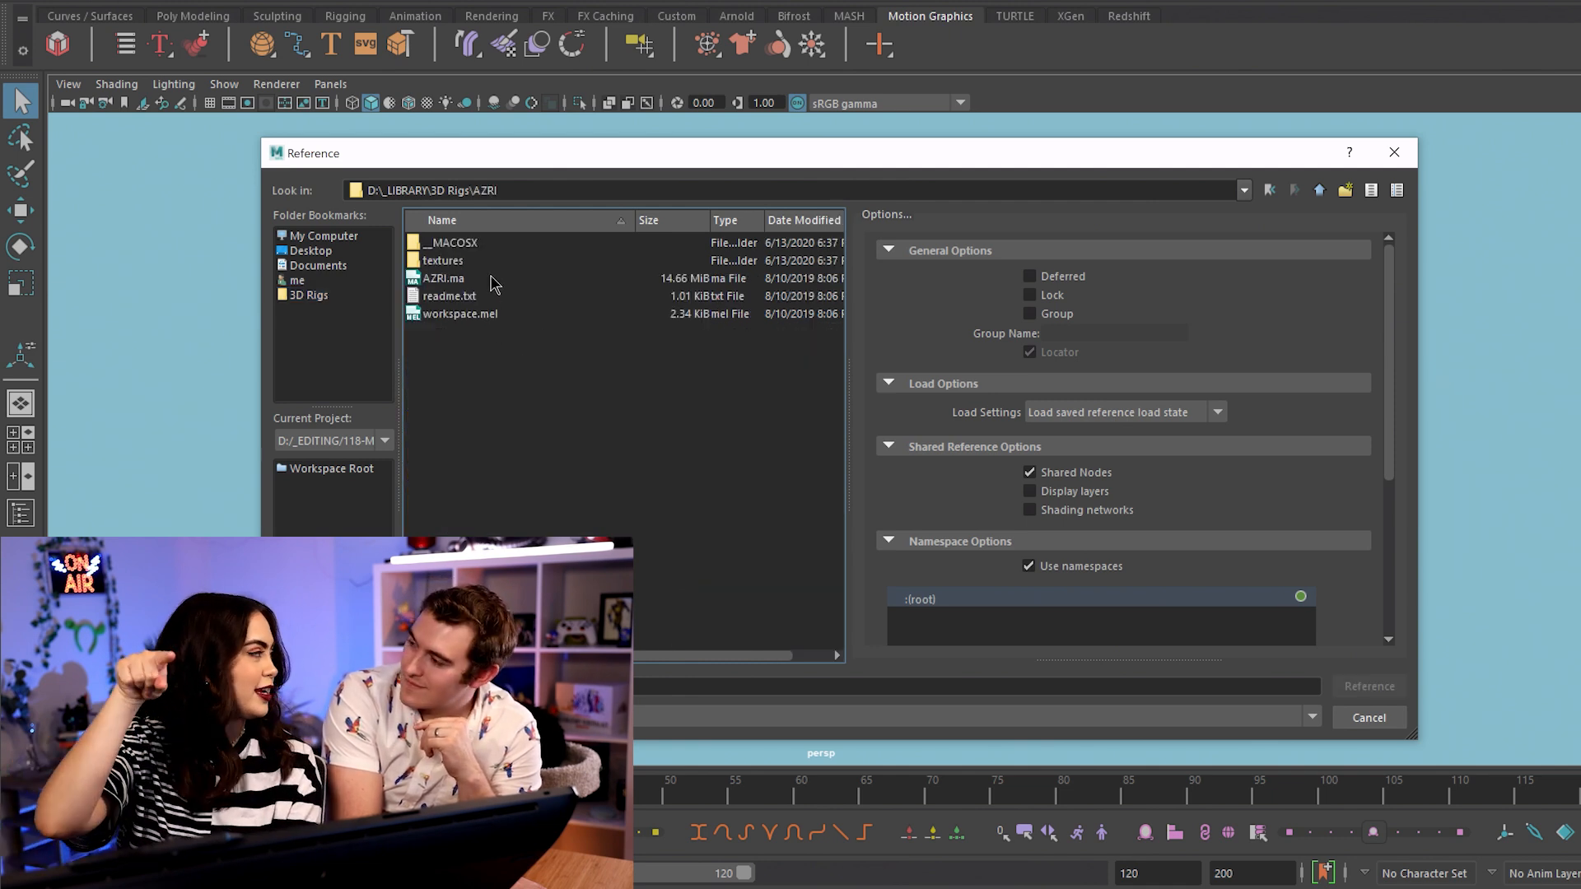
pyautogui.doubleClick(491, 279)
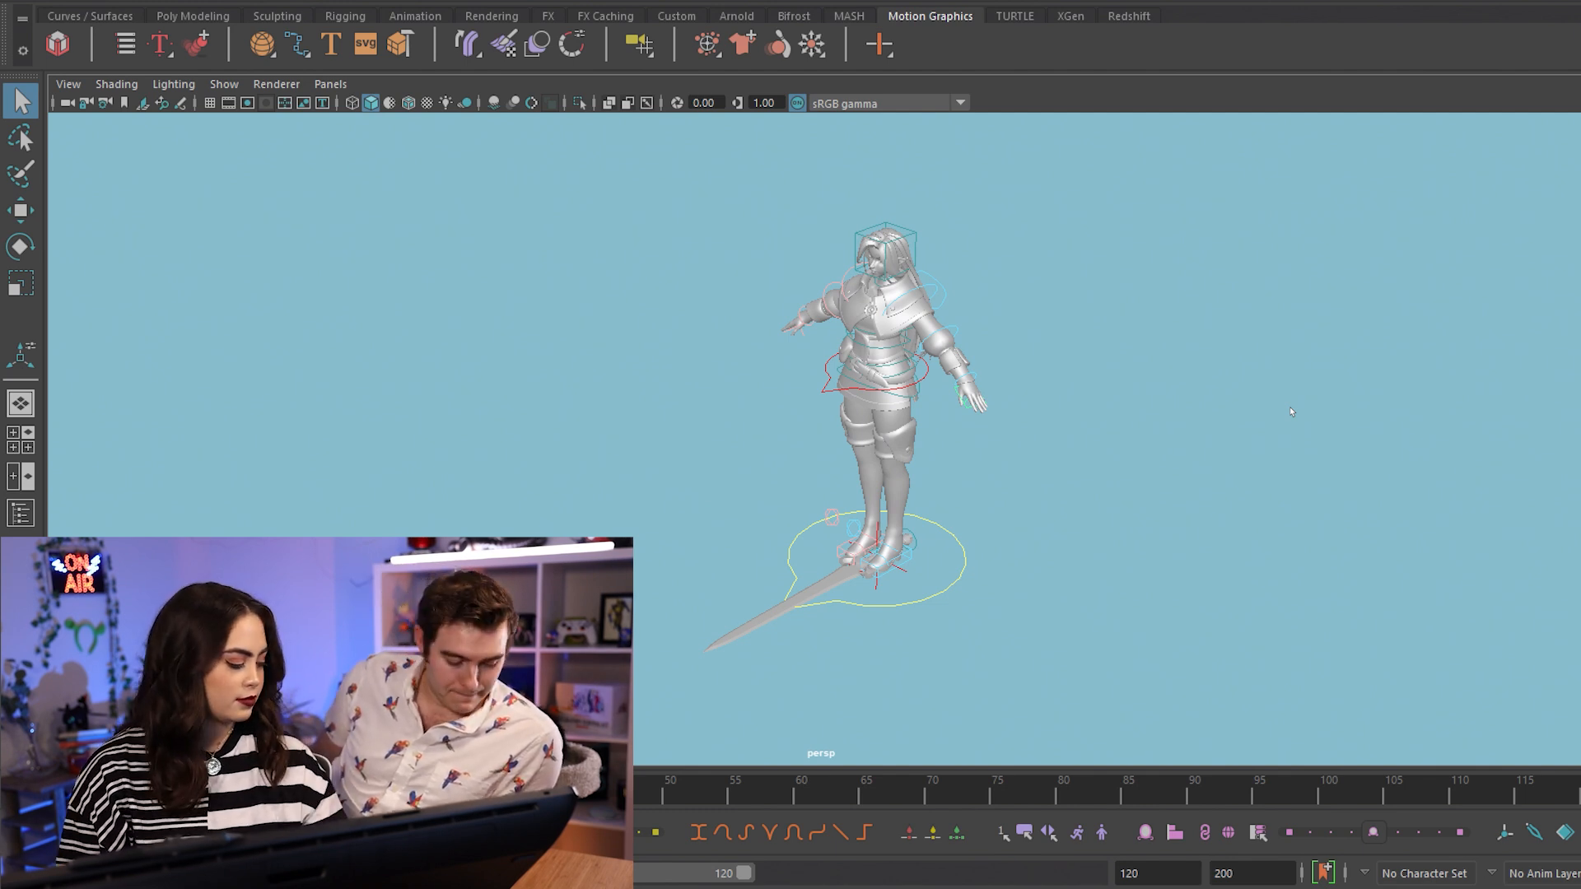
pyautogui.press('7')
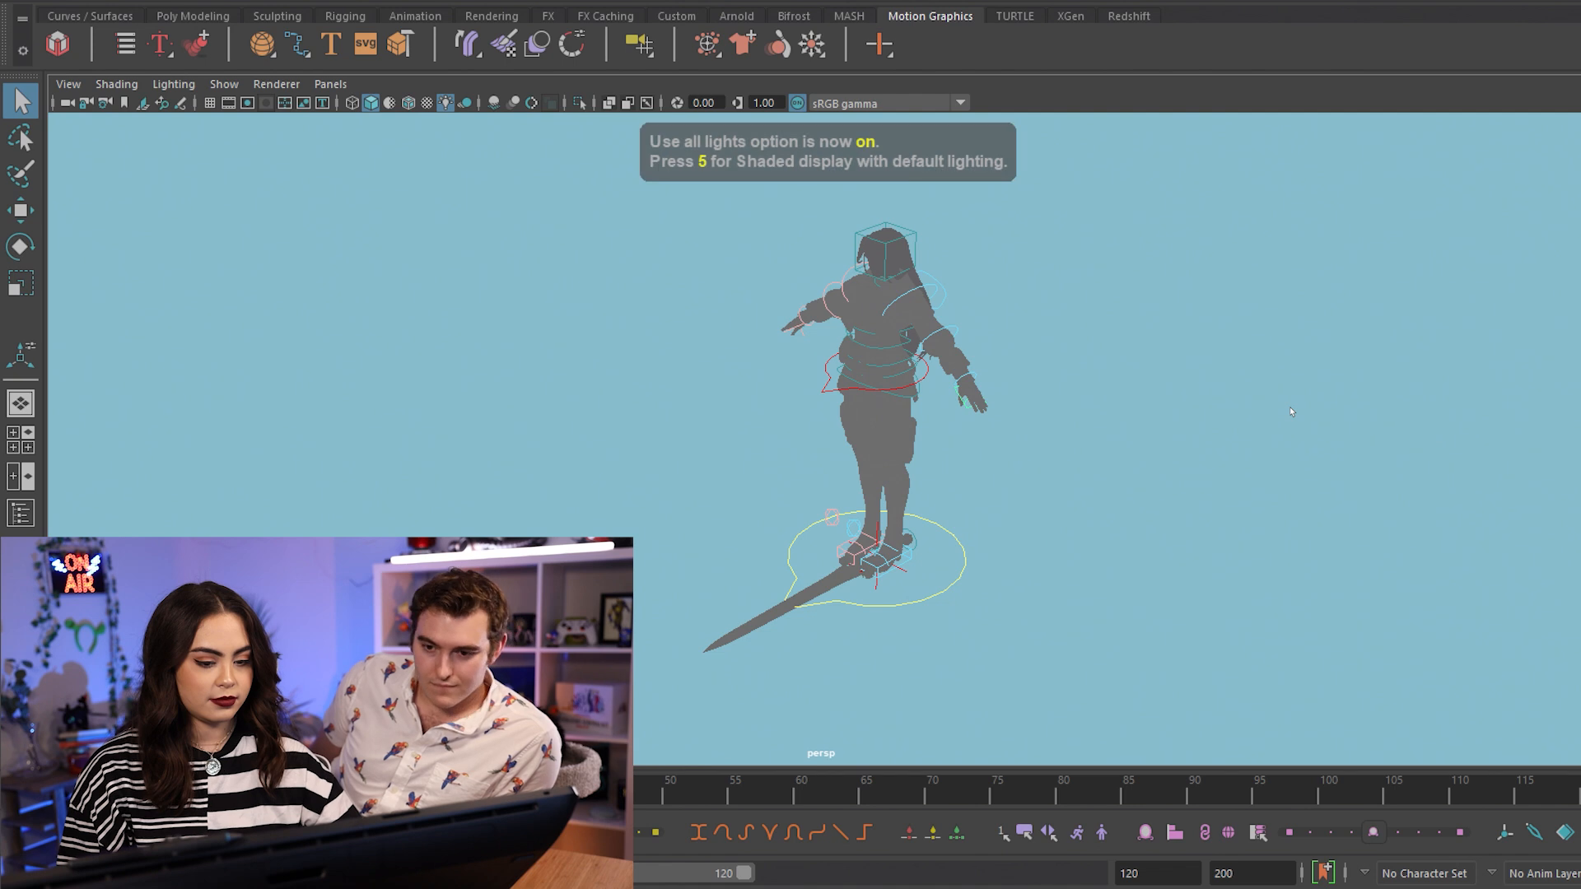
pyautogui.press('6')
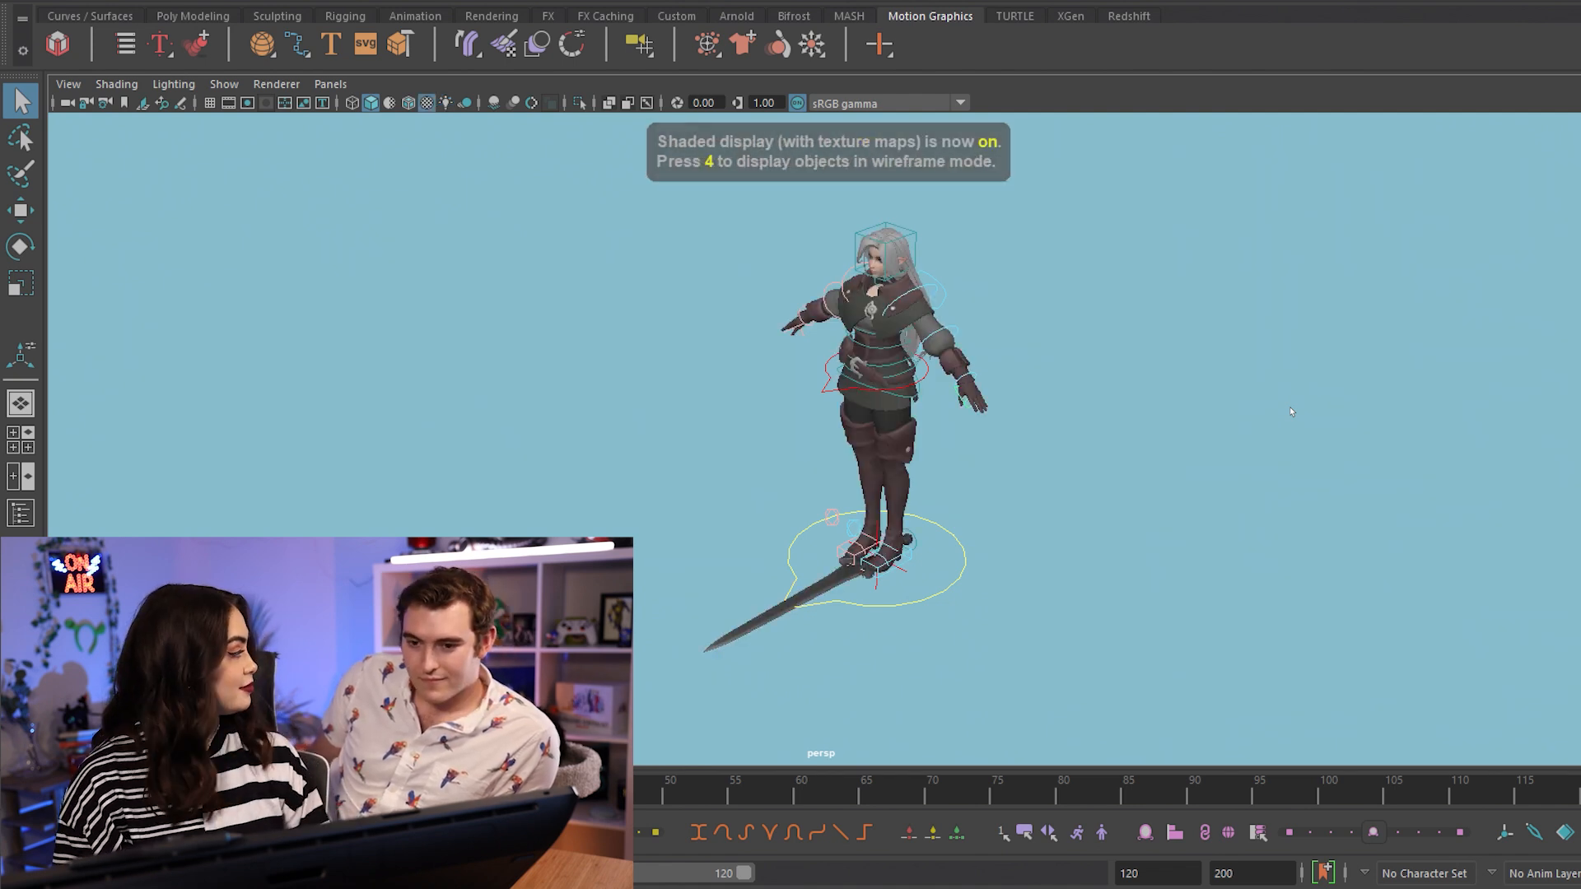
# Step: Try selecting the character's left wrist and hand controls, and rotate the left forearm control to bend the elbow
pyautogui.keyDown('alt'); pyautogui.moveTo(1291, 411); pyautogui.dragTo(1039, 442); pyautogui.keyUp('alt')
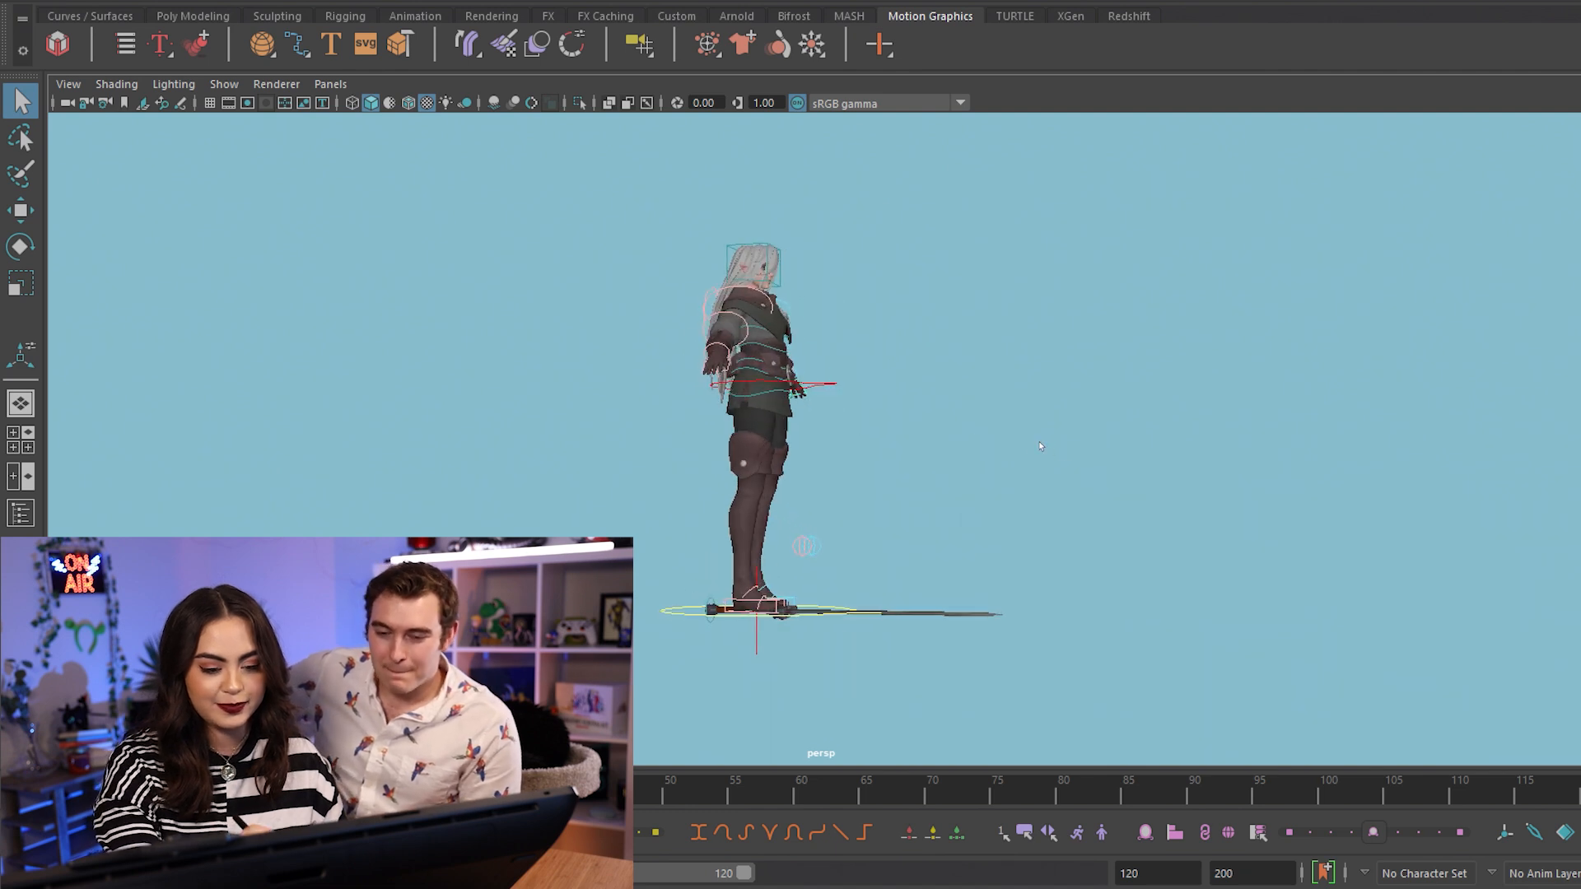
pyautogui.keyDown('alt'); pyautogui.moveTo(791, 498); pyautogui.dragTo(1085, 502); pyautogui.keyUp('alt')
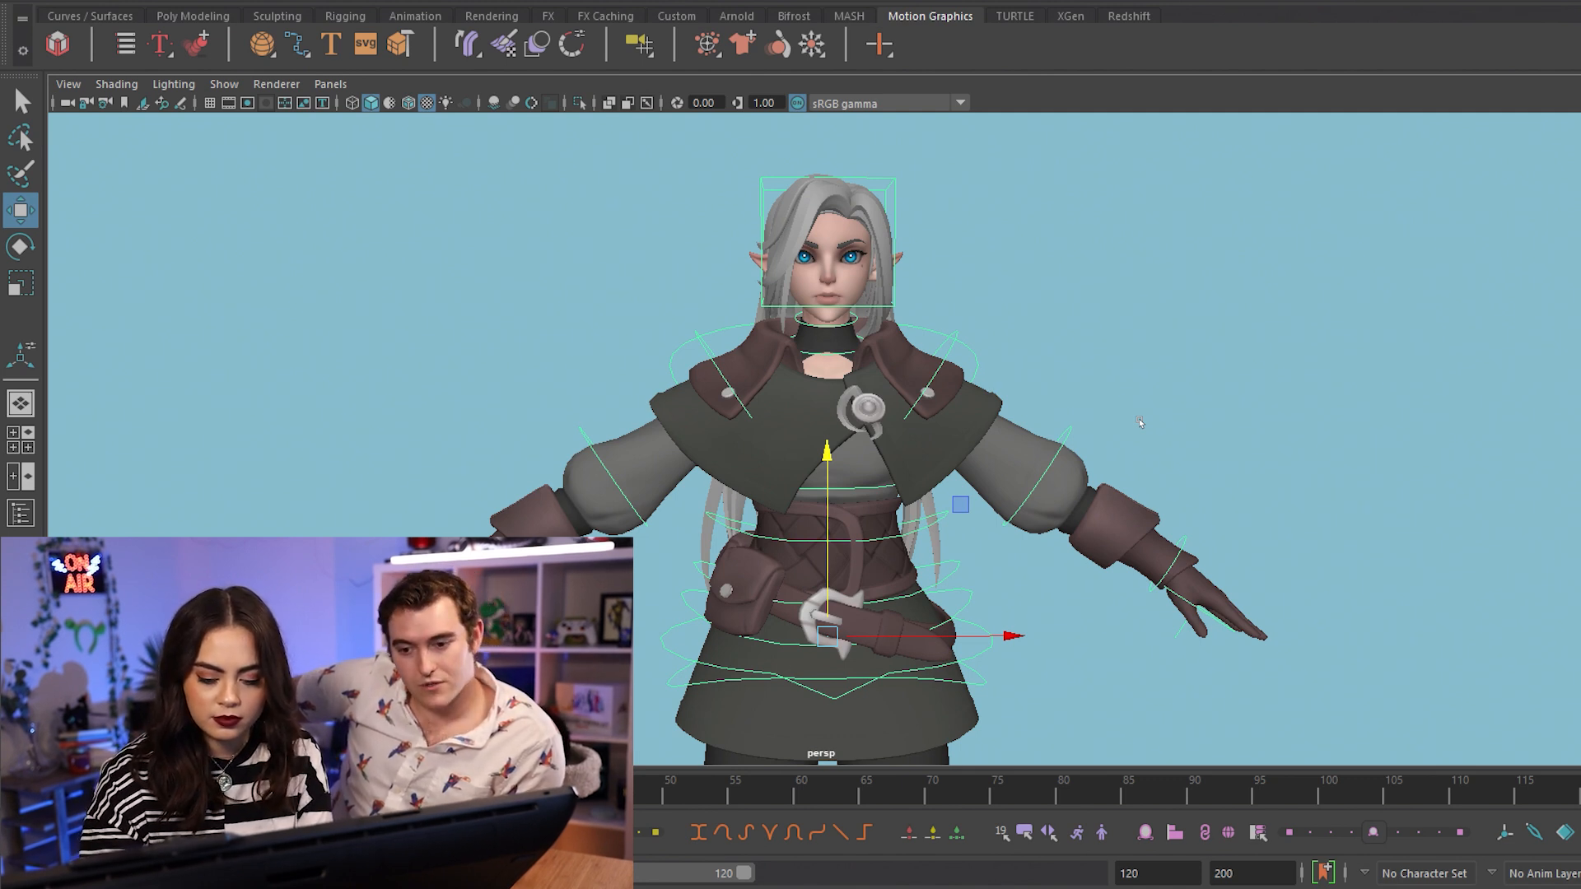
pyautogui.click(1181, 548)
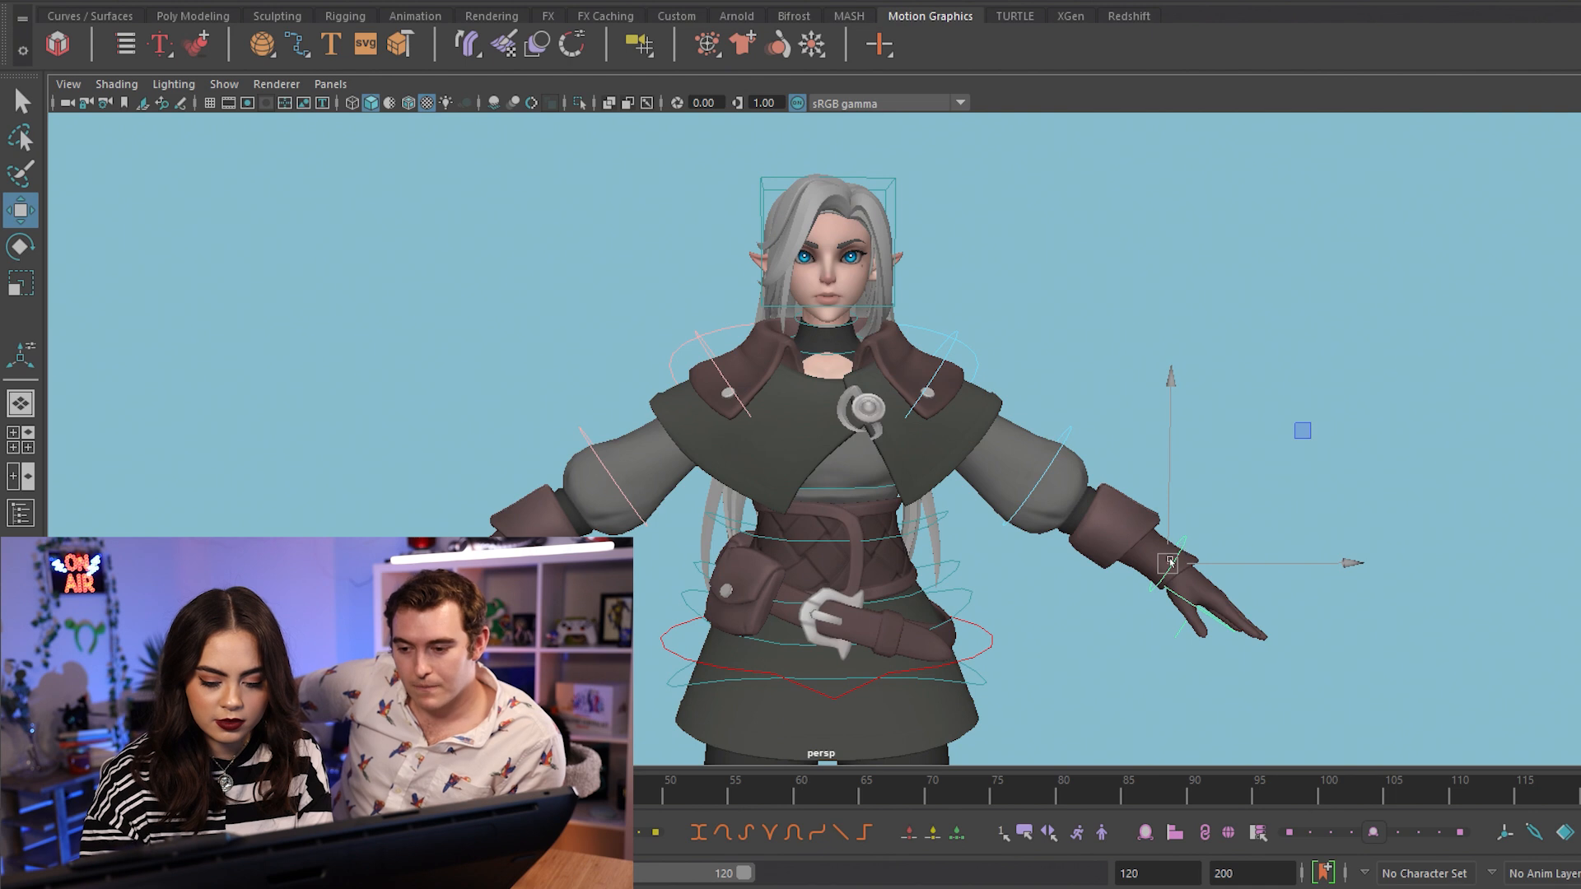
pyautogui.click(1169, 567)
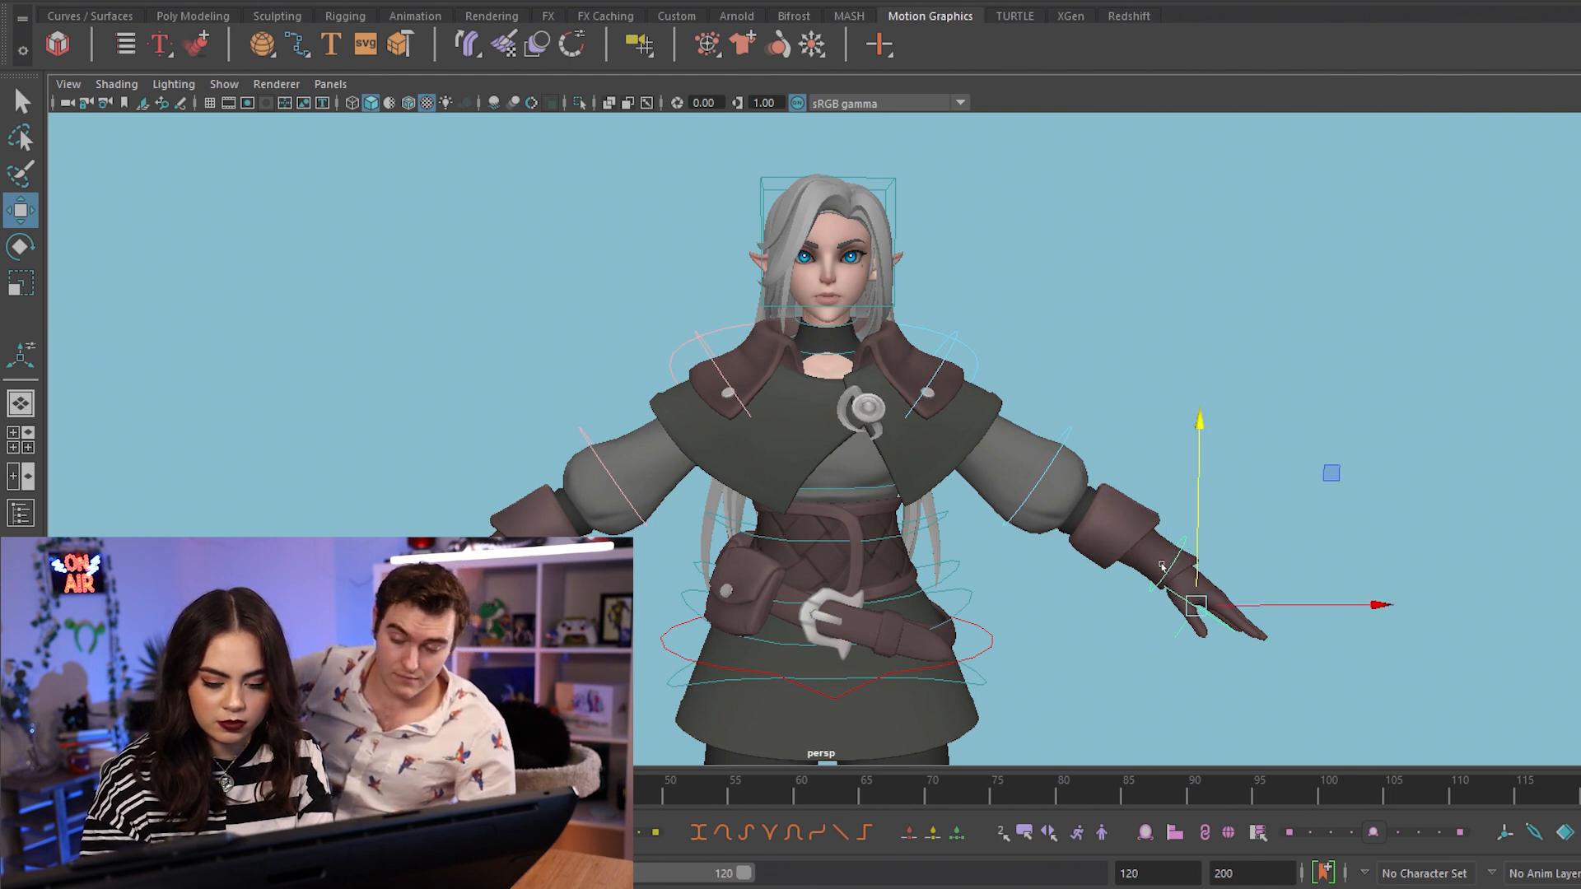
pyautogui.click(1036, 471)
pyautogui.press('e')
pyautogui.moveTo(1059, 477); pyautogui.dragTo(1182, 426)
pyautogui.moveTo(1344, 381); pyautogui.dragTo(1122, 608)
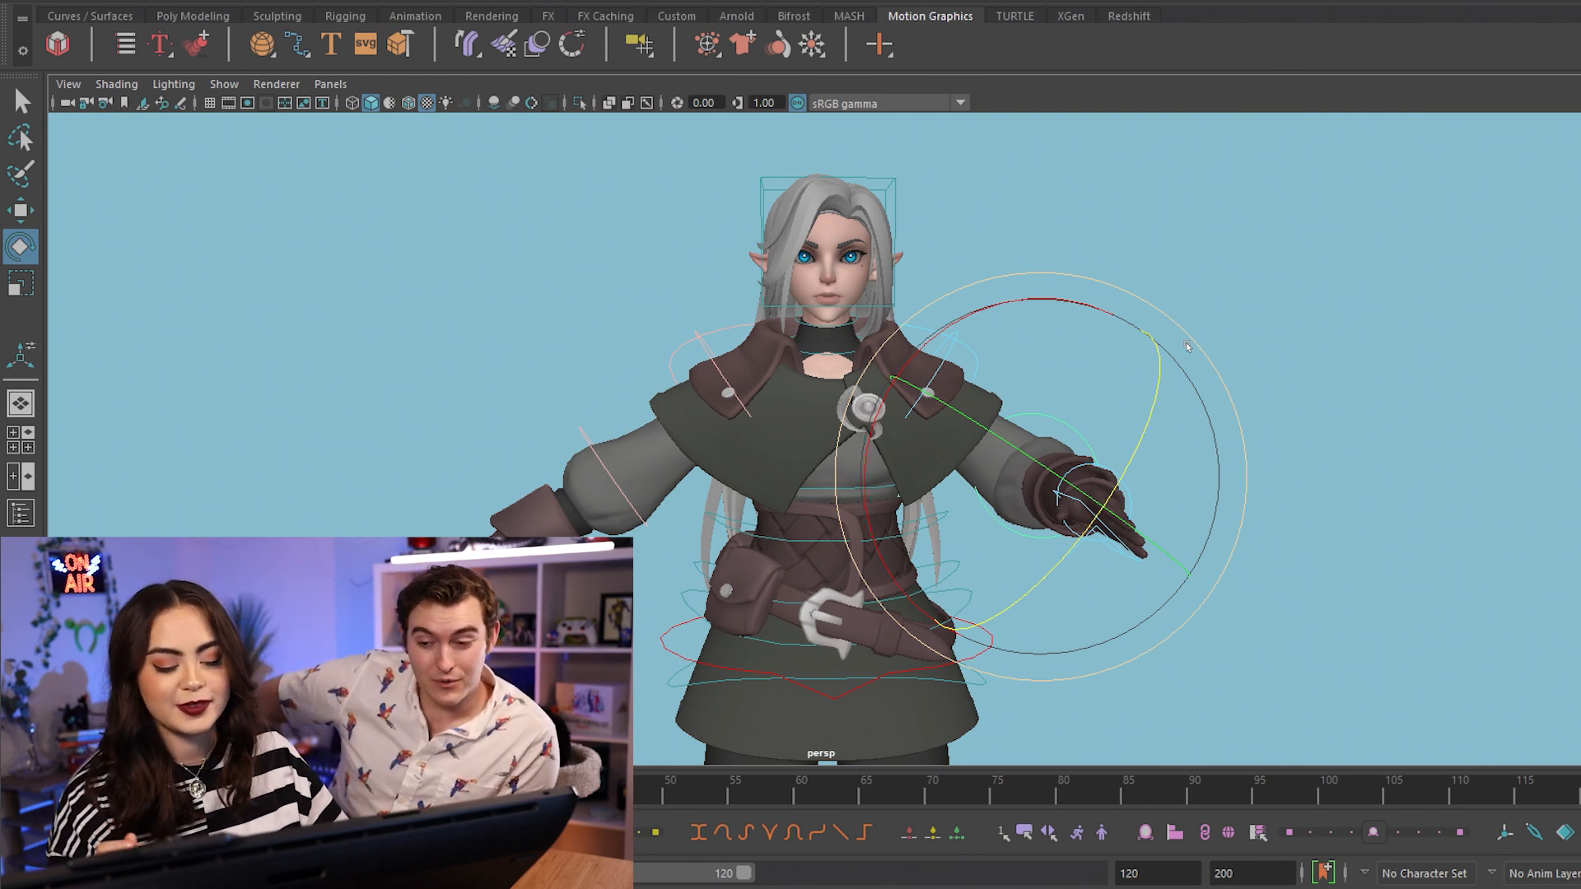
# Step: Rotate the left upper arm down and adjust the forearm so the left hand rests on the hip
pyautogui.moveTo(1188, 346); pyautogui.dragTo(980, 316)
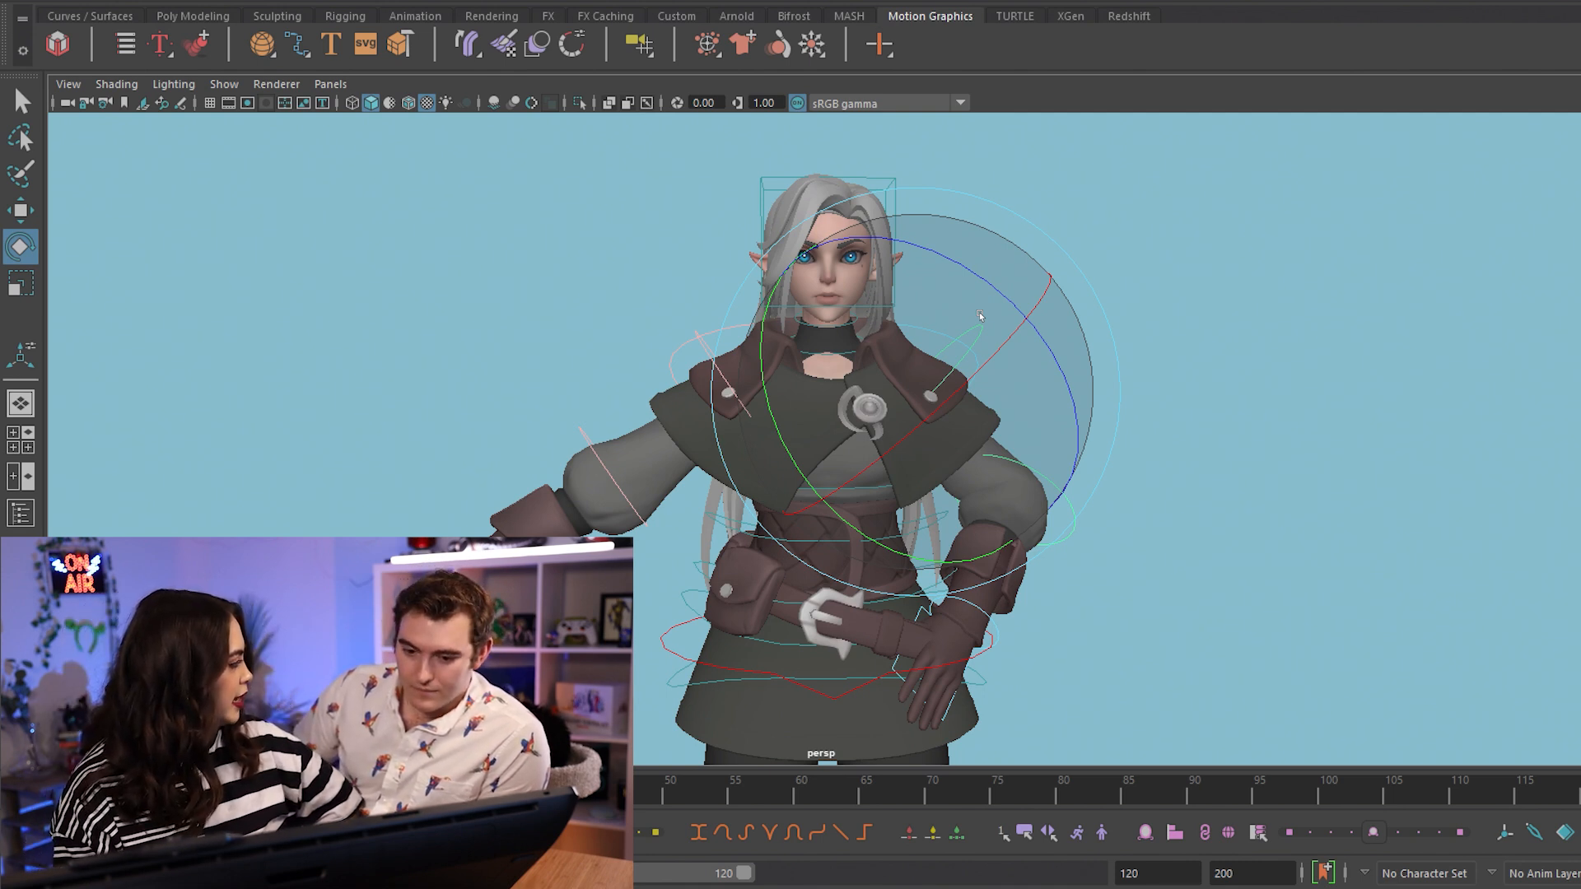
pyautogui.click(1062, 513)
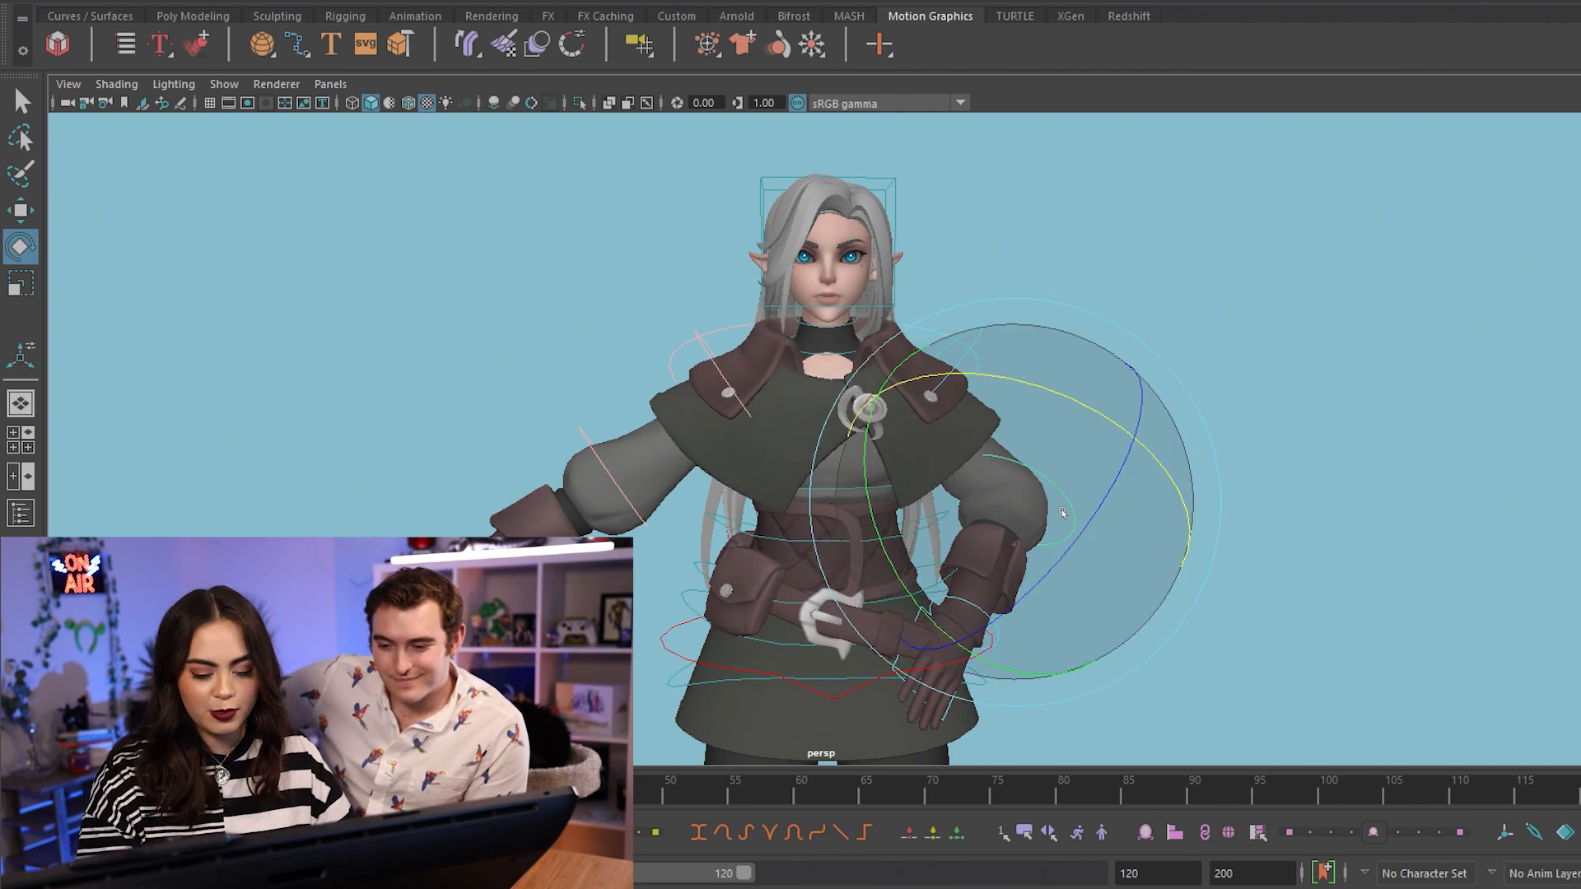
pyautogui.moveTo(1065, 521); pyautogui.dragTo(1125, 351)
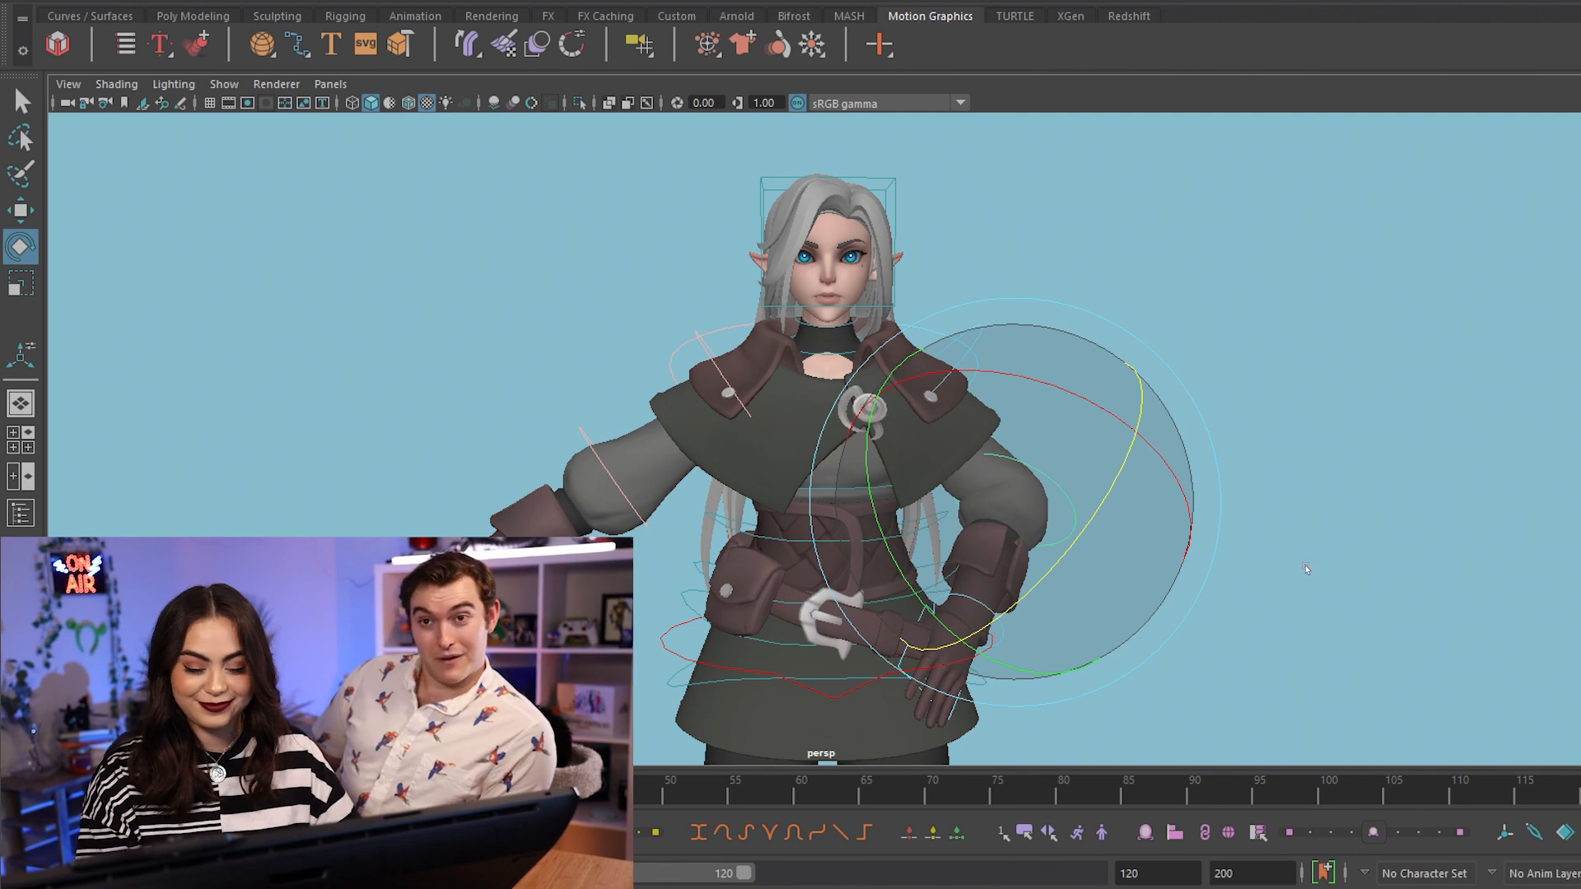
pyautogui.click(1305, 569)
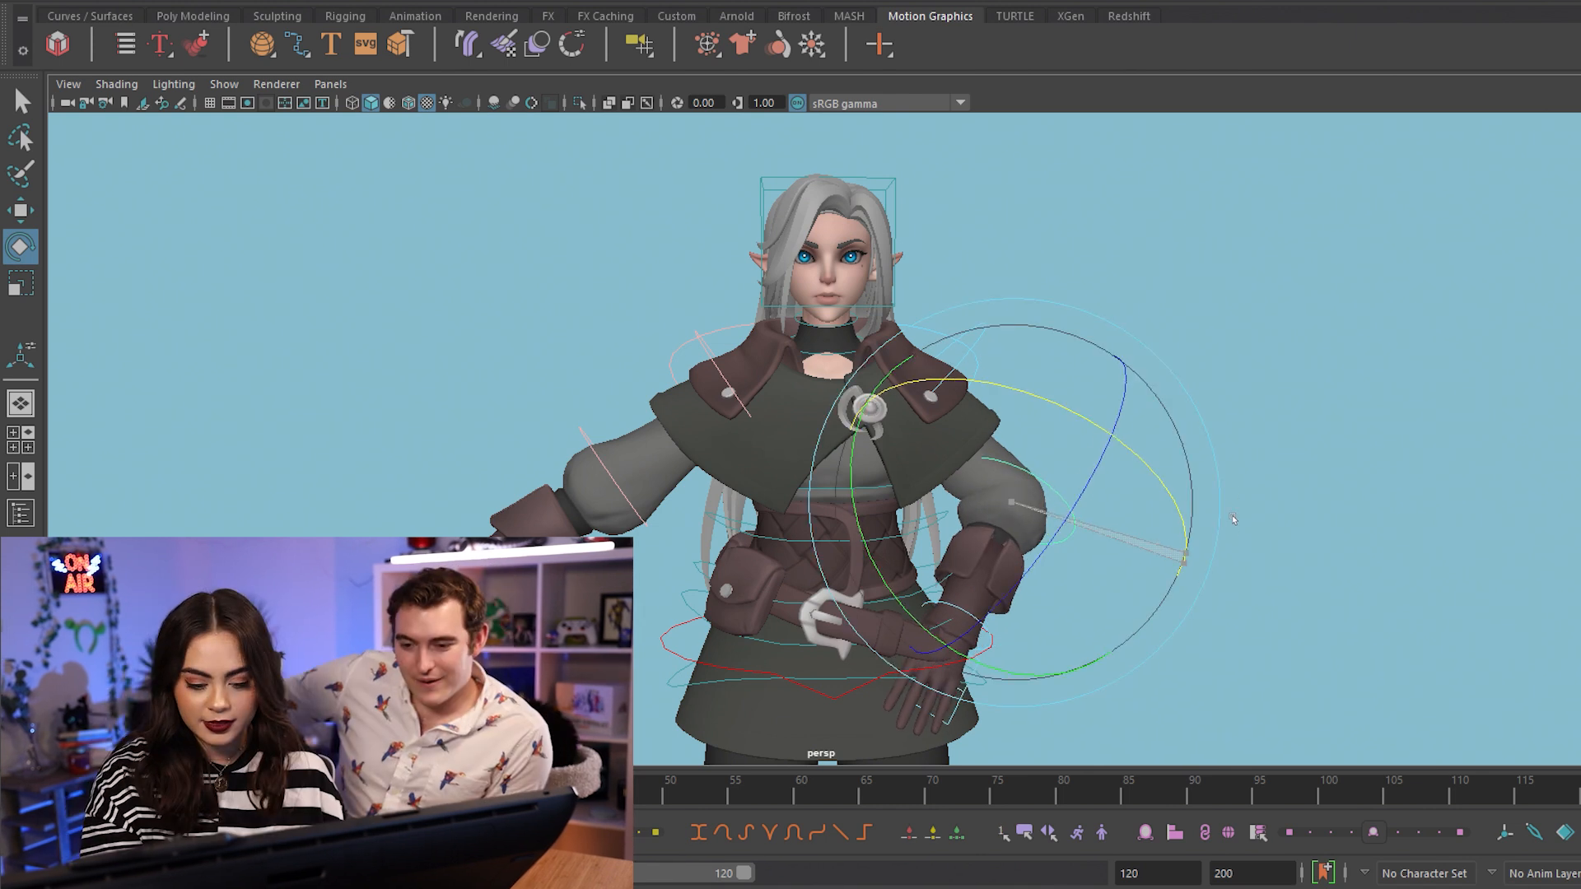
pyautogui.moveTo(1233, 519)
pyautogui.mouseDown()
pyautogui.moveTo(772, 613)
pyautogui.moveTo(1112, 362)
pyautogui.moveTo(1029, 510)
pyautogui.moveTo(1178, 555)
pyautogui.mouseUp()
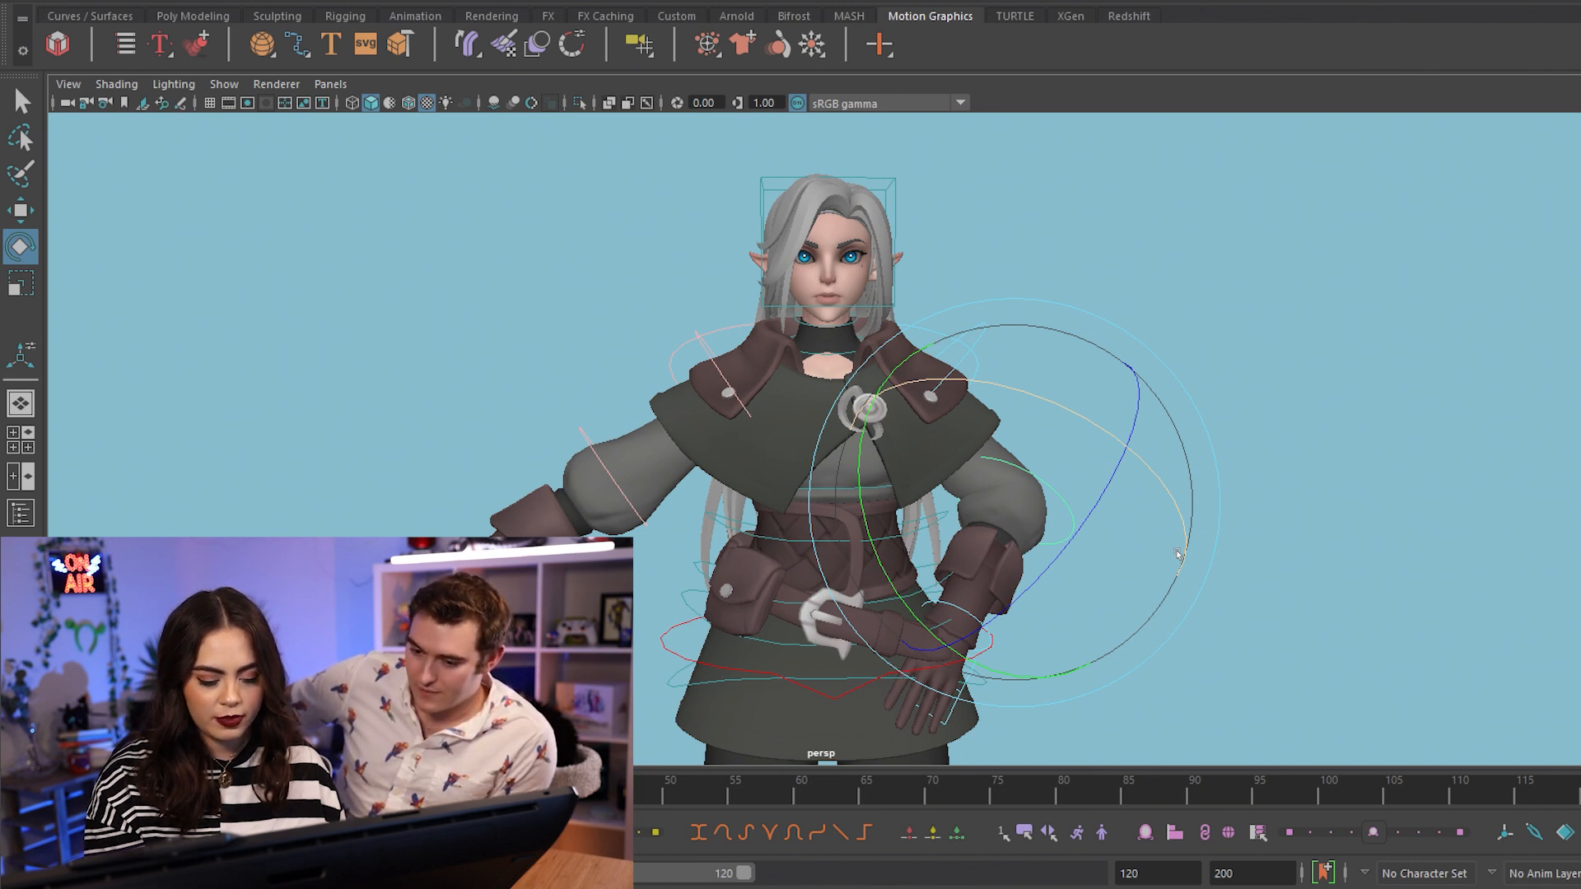
# Step: Rotate the lower torso control and swing the right upper arm in towards the body
pyautogui.click(670, 680)
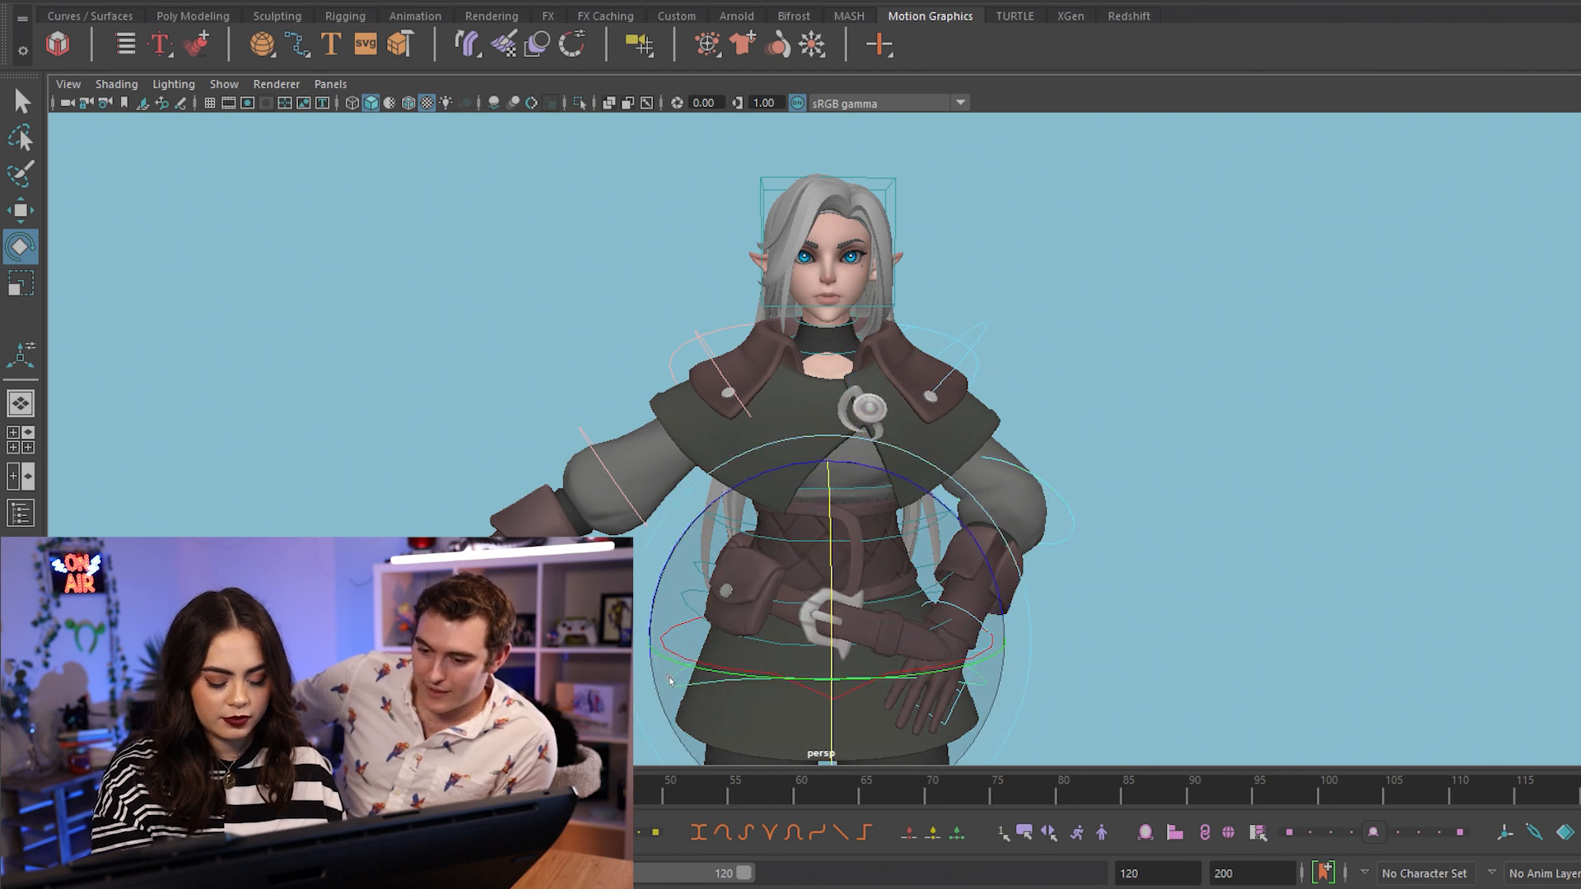
pyautogui.moveTo(988, 652); pyautogui.dragTo(974, 602)
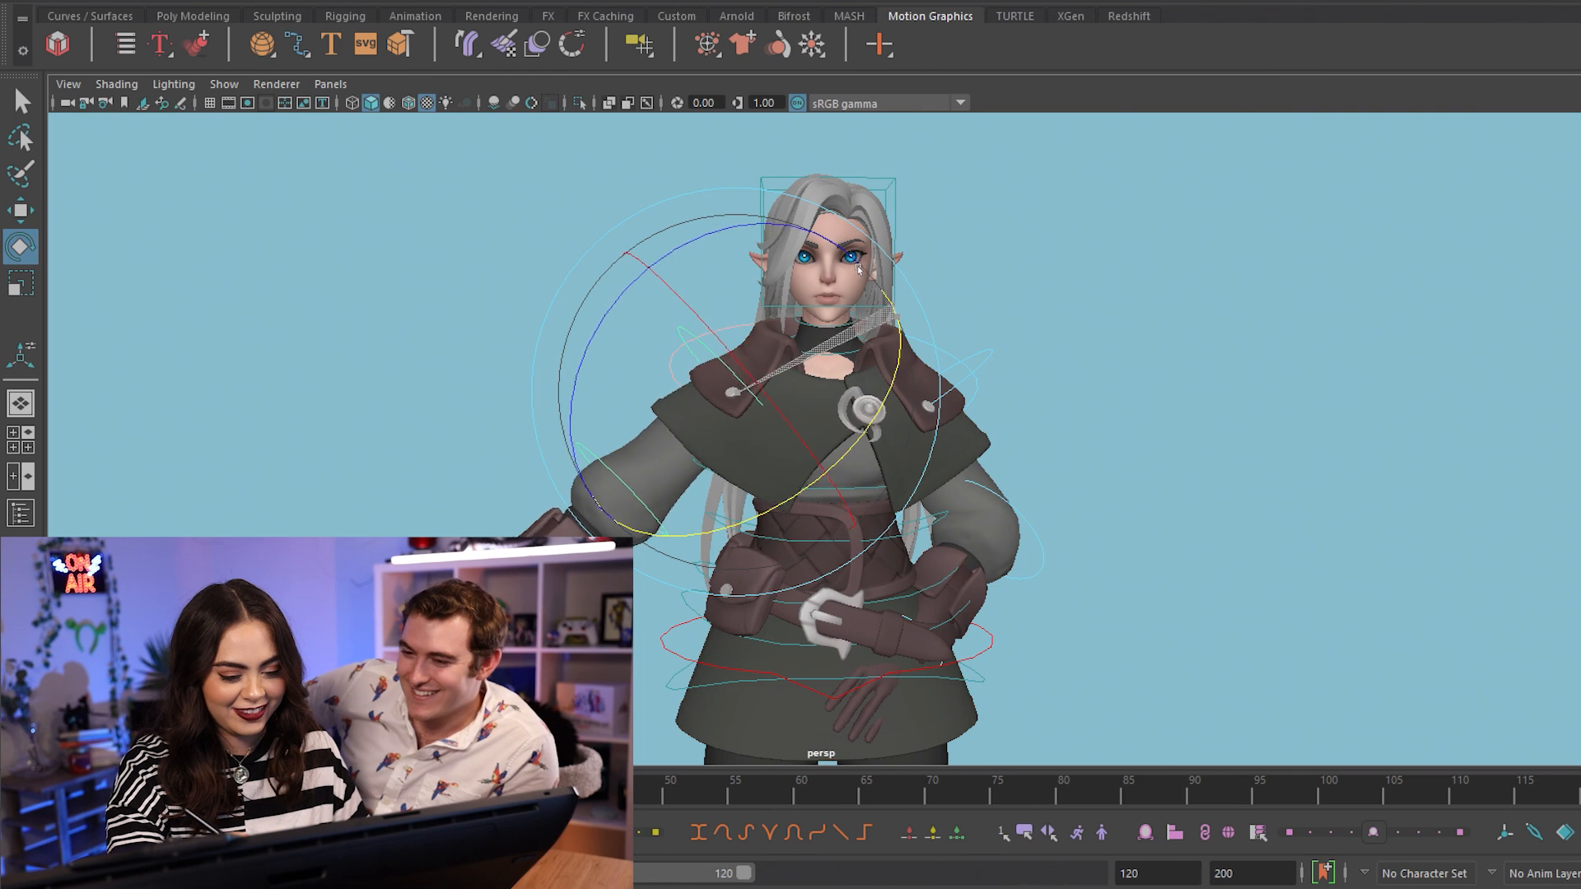
pyautogui.moveTo(856, 268); pyautogui.dragTo(843, 247)
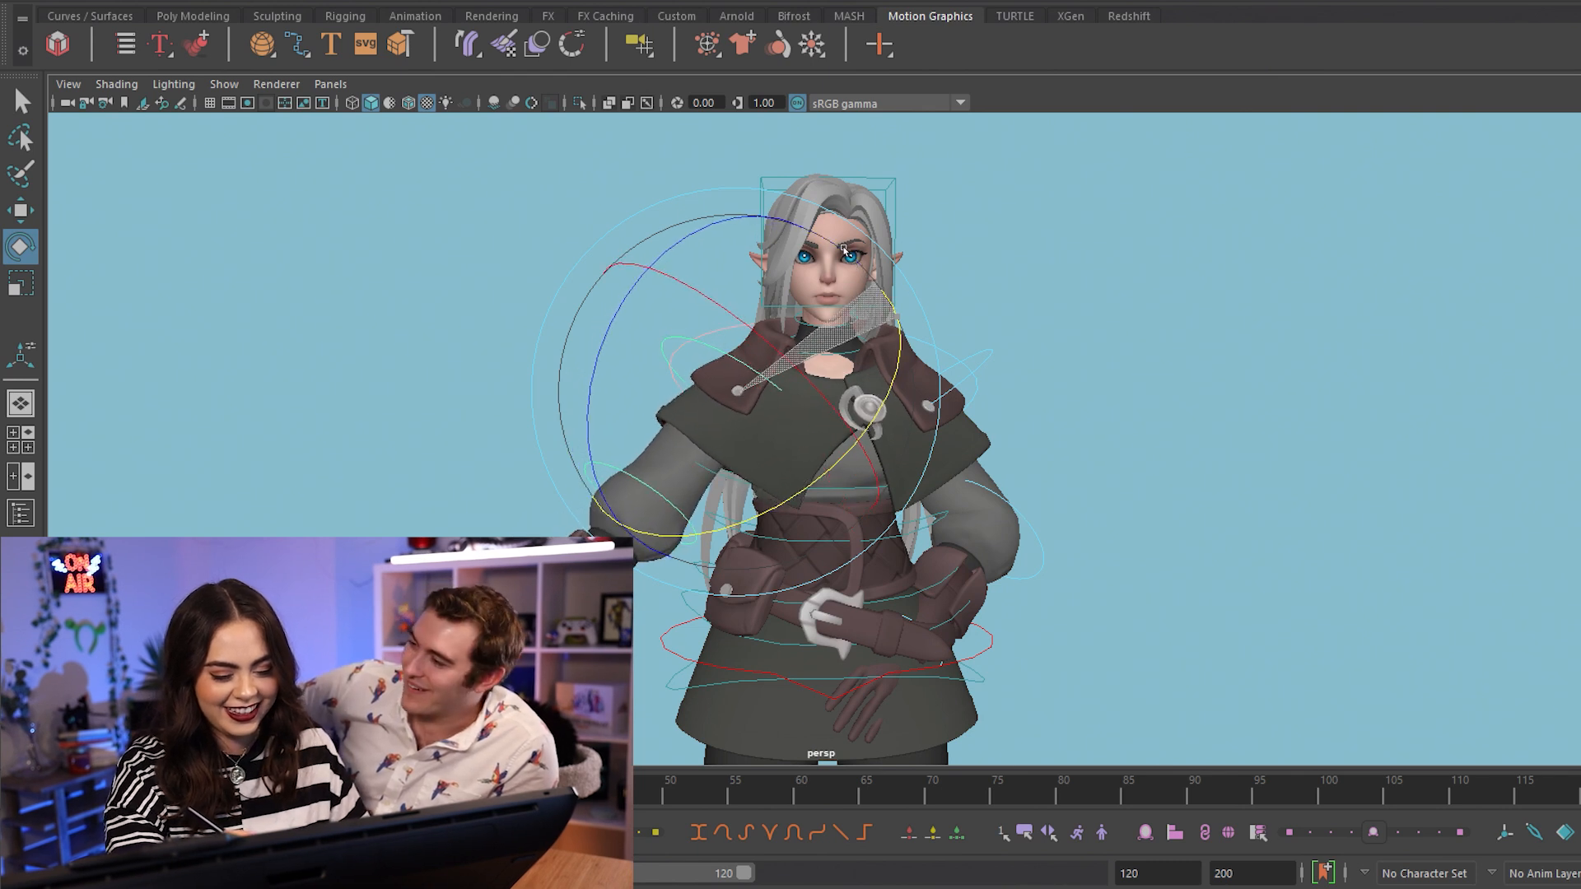
# Step: Rotate the head control to lift the chin and turn the face towards the character's right side
pyautogui.moveTo(1044, 294); pyautogui.dragTo(1049, 172)
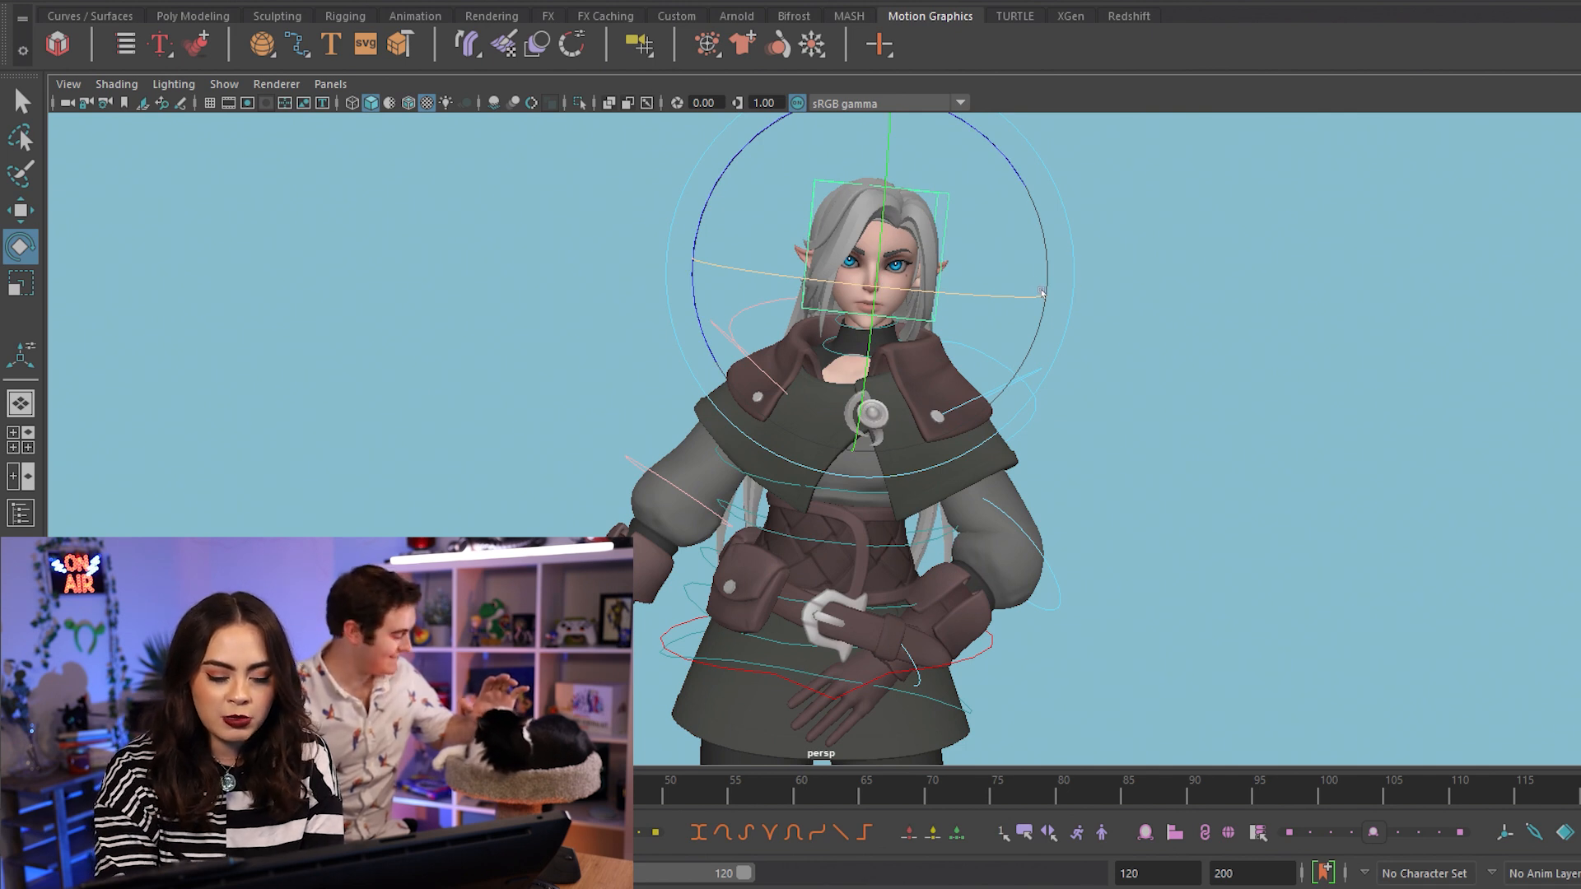
pyautogui.moveTo(862, 437); pyautogui.dragTo(865, 401)
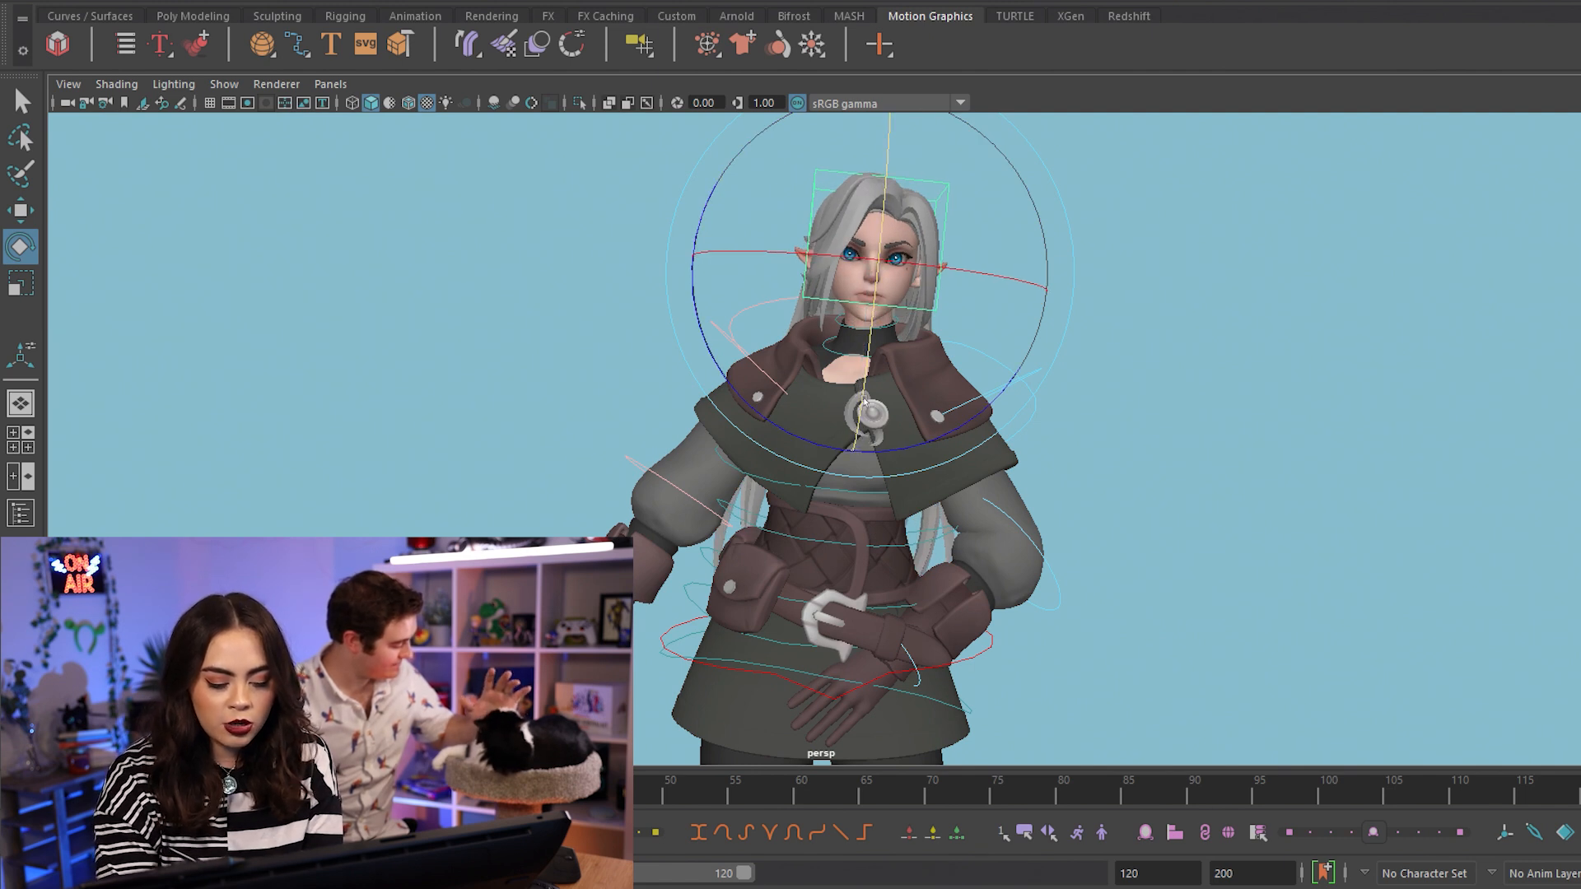
pyautogui.moveTo(857, 445)
pyautogui.mouseDown()
pyautogui.moveTo(845, 457)
pyautogui.moveTo(850, 445)
pyautogui.mouseUp()
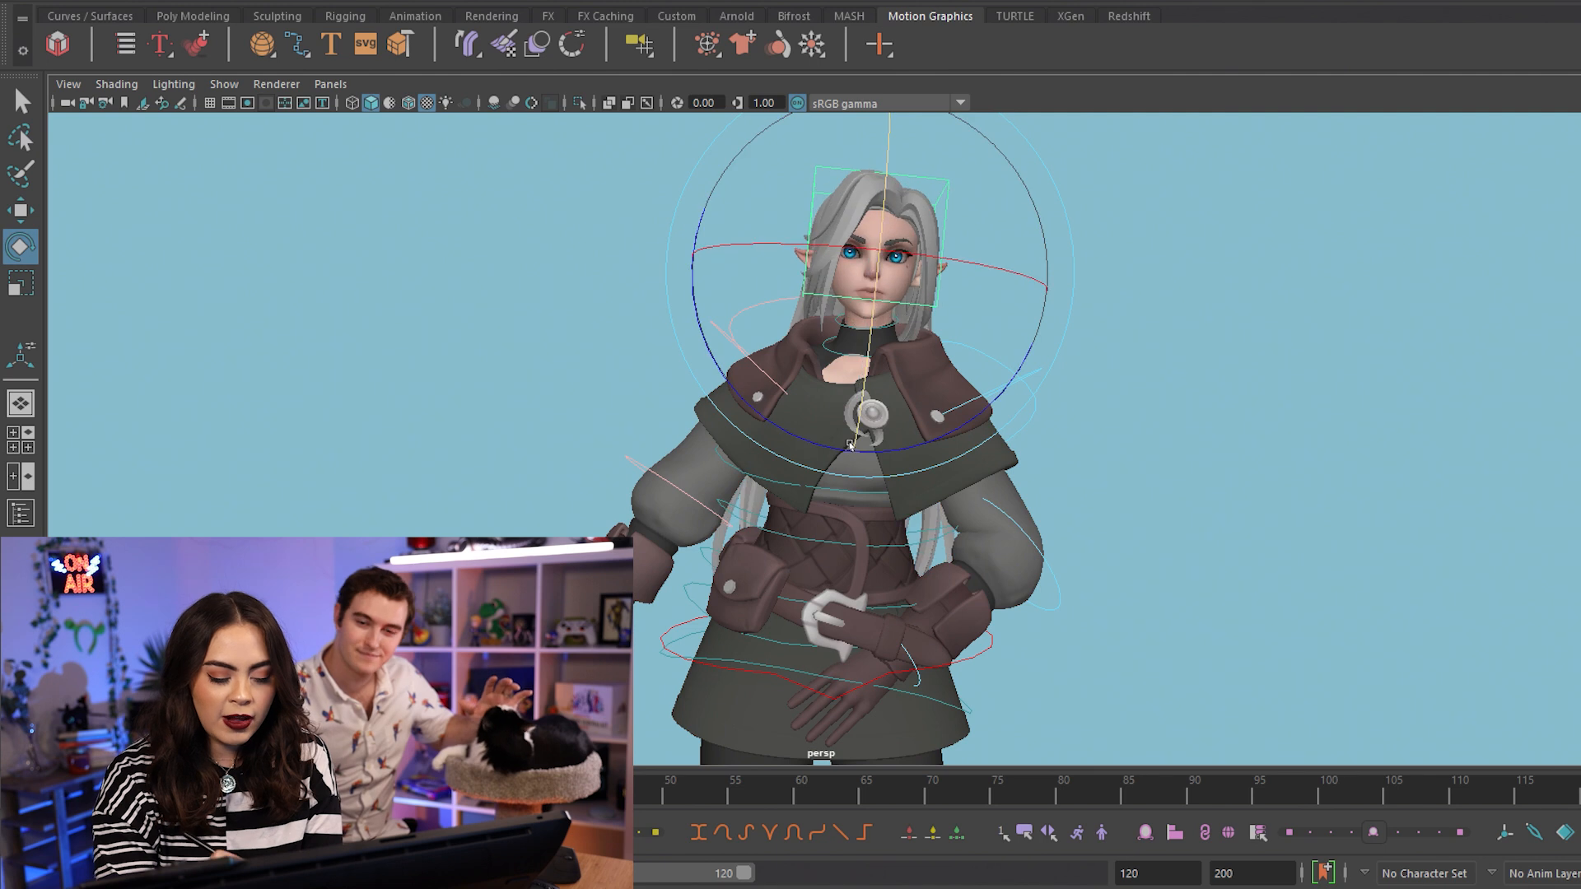
pyautogui.moveTo(1040, 284); pyautogui.dragTo(1028, 300)
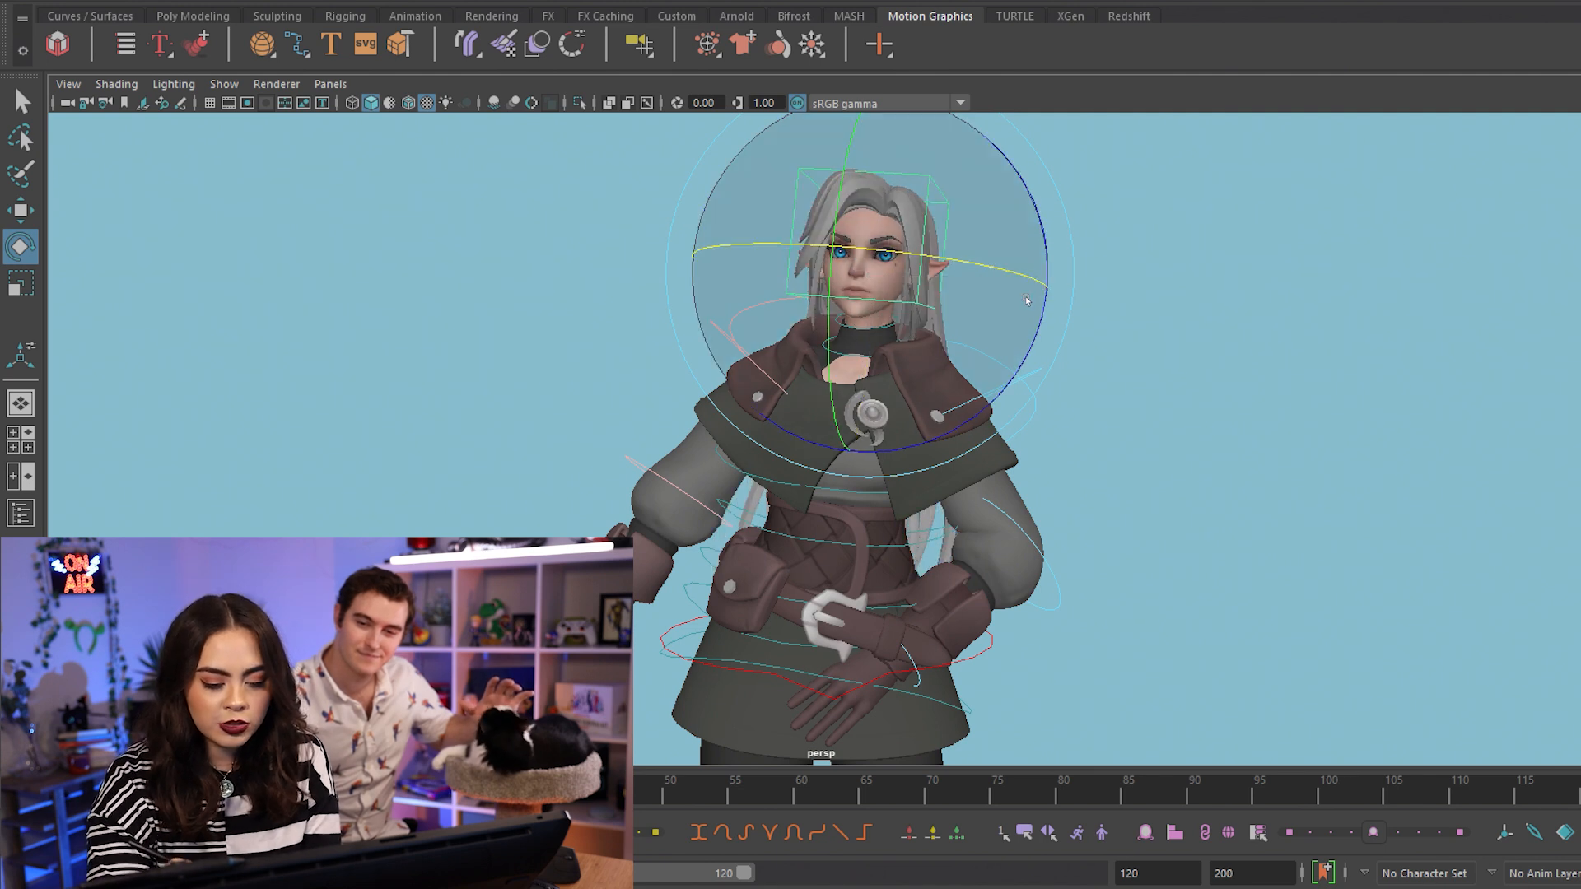
# Step: Lower the chin and fine-tune the head's turn and tilt so the face points slightly to the character's right
pyautogui.moveTo(830, 245); pyautogui.dragTo(824, 266)
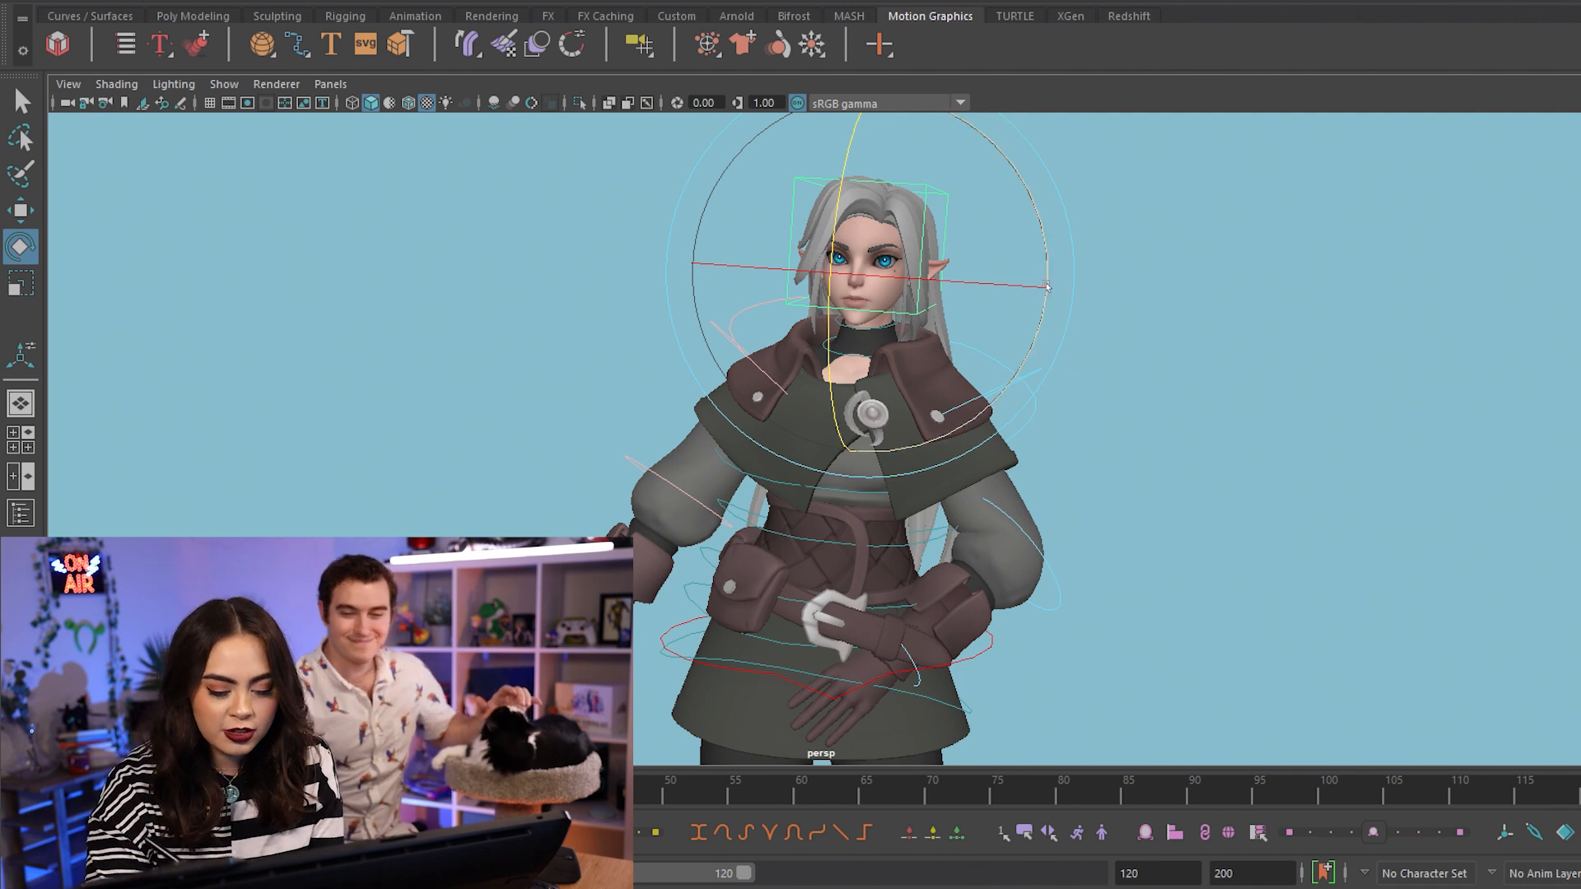
pyautogui.moveTo(1046, 287); pyautogui.dragTo(1041, 270)
pyautogui.moveTo(850, 450); pyautogui.dragTo(861, 446)
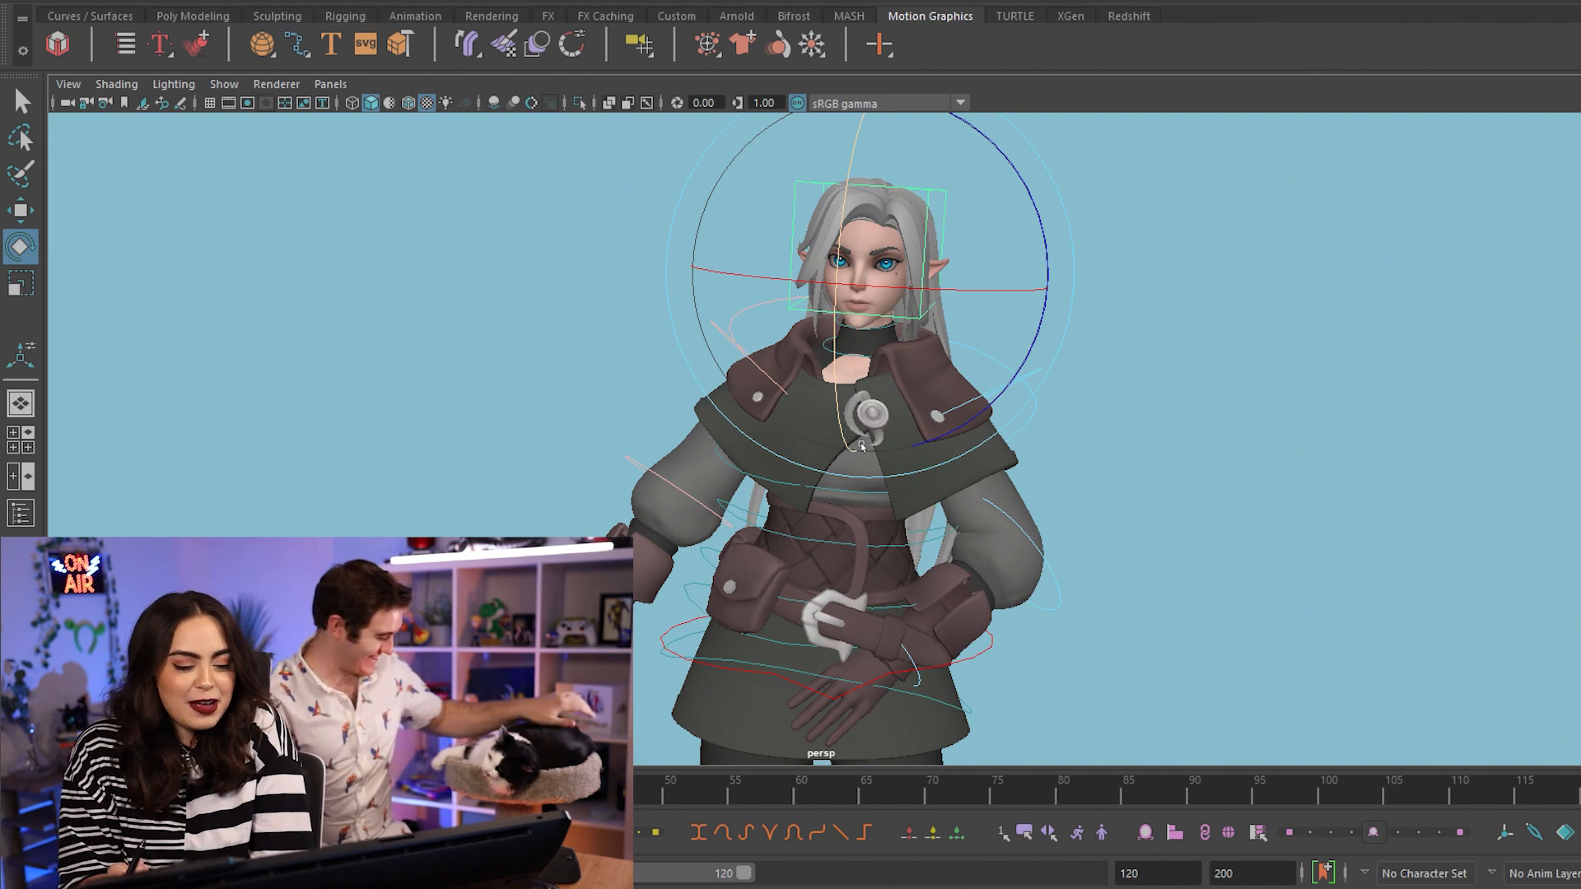
pyautogui.moveTo(690, 266); pyautogui.dragTo(707, 255)
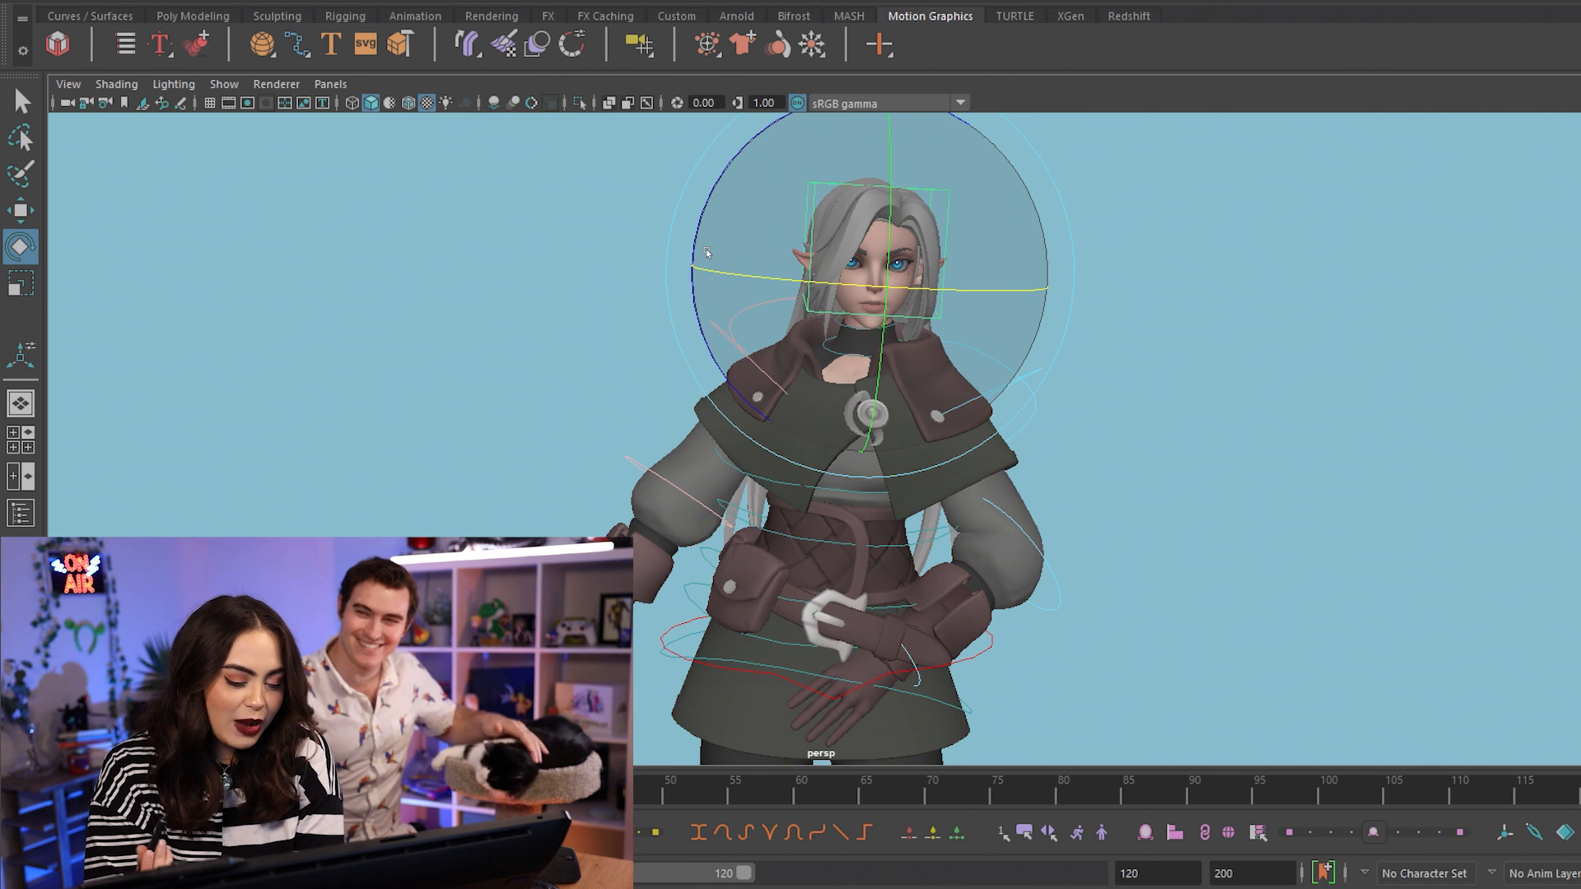
pyautogui.moveTo(1045, 286); pyautogui.dragTo(1035, 288)
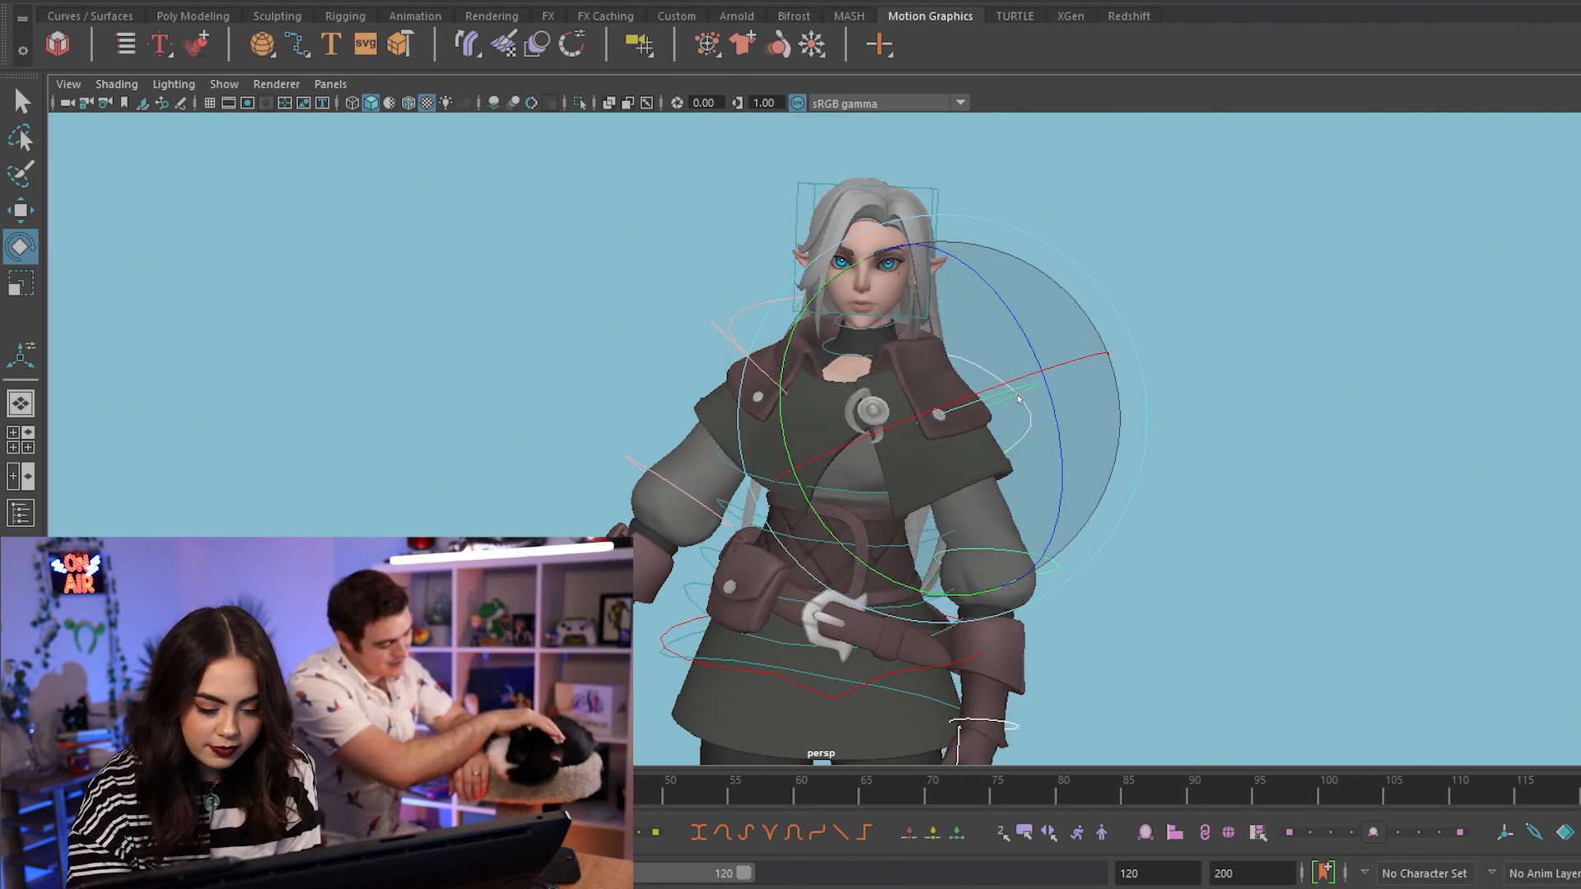
# Step: Rotate the left arm controls to raise the forearm and hand in front of the face, and undo the last adjustment
pyautogui.moveTo(1018, 399); pyautogui.dragTo(1116, 307)
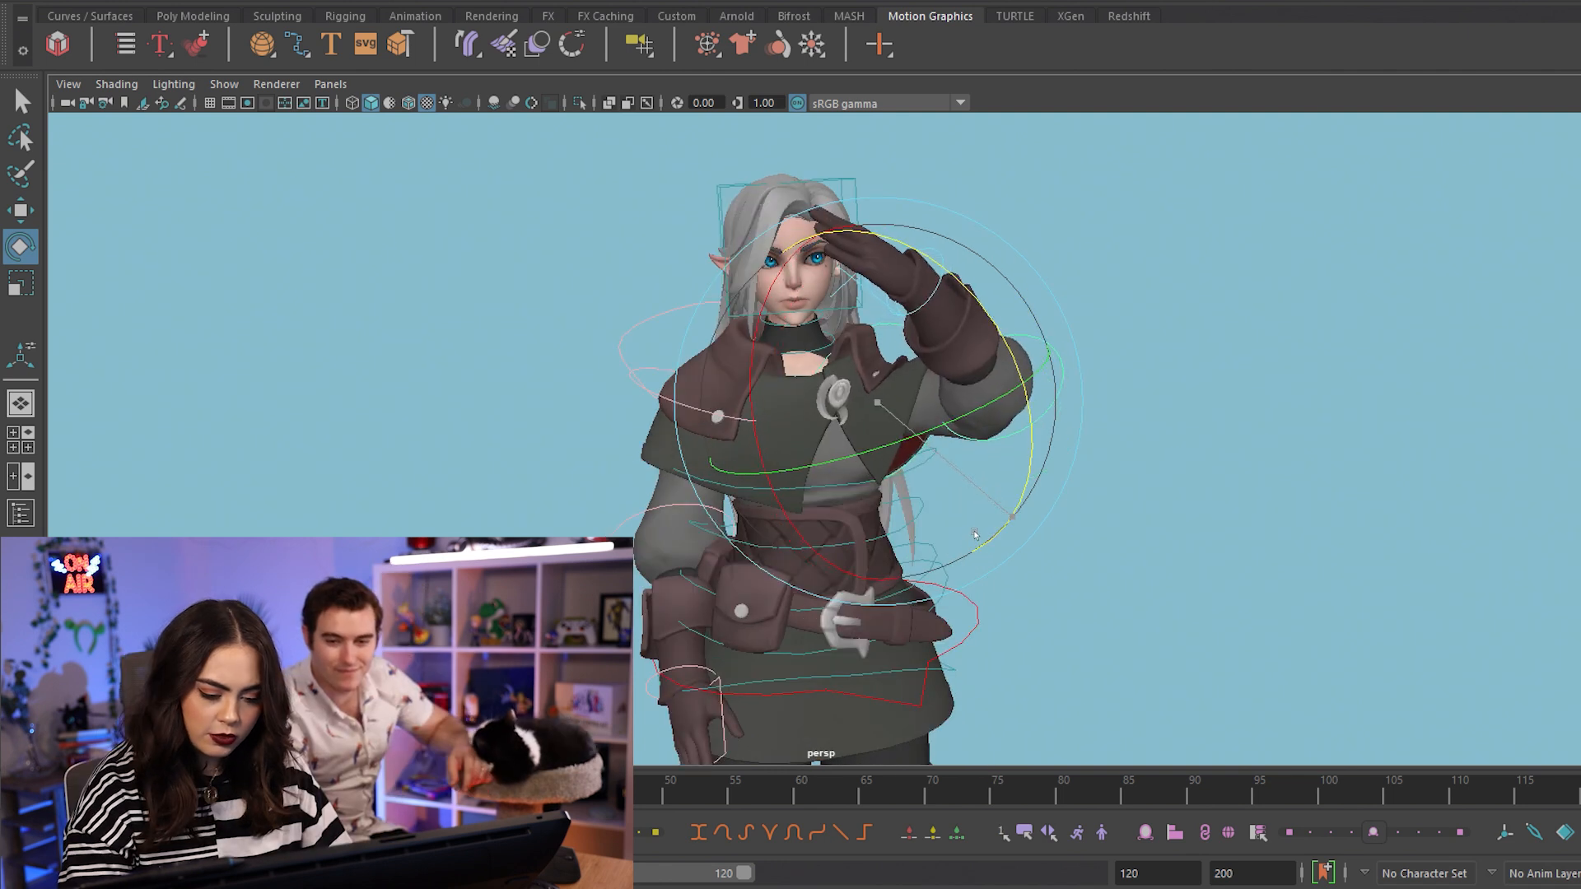
pyautogui.moveTo(975, 536); pyautogui.dragTo(1004, 491)
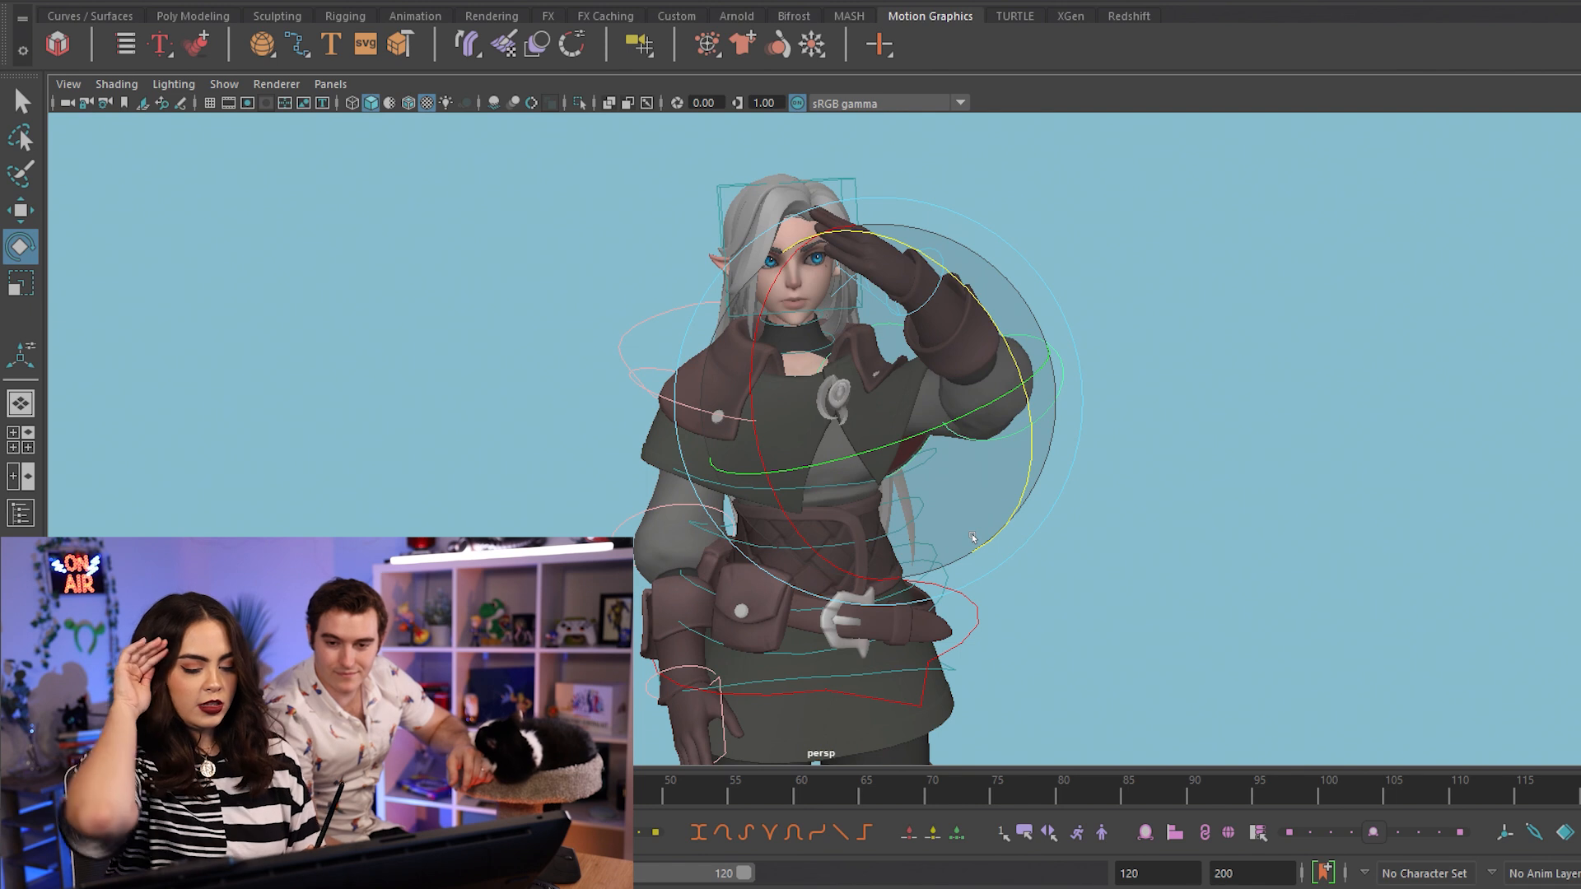
pyautogui.moveTo(973, 538); pyautogui.dragTo(1000, 387)
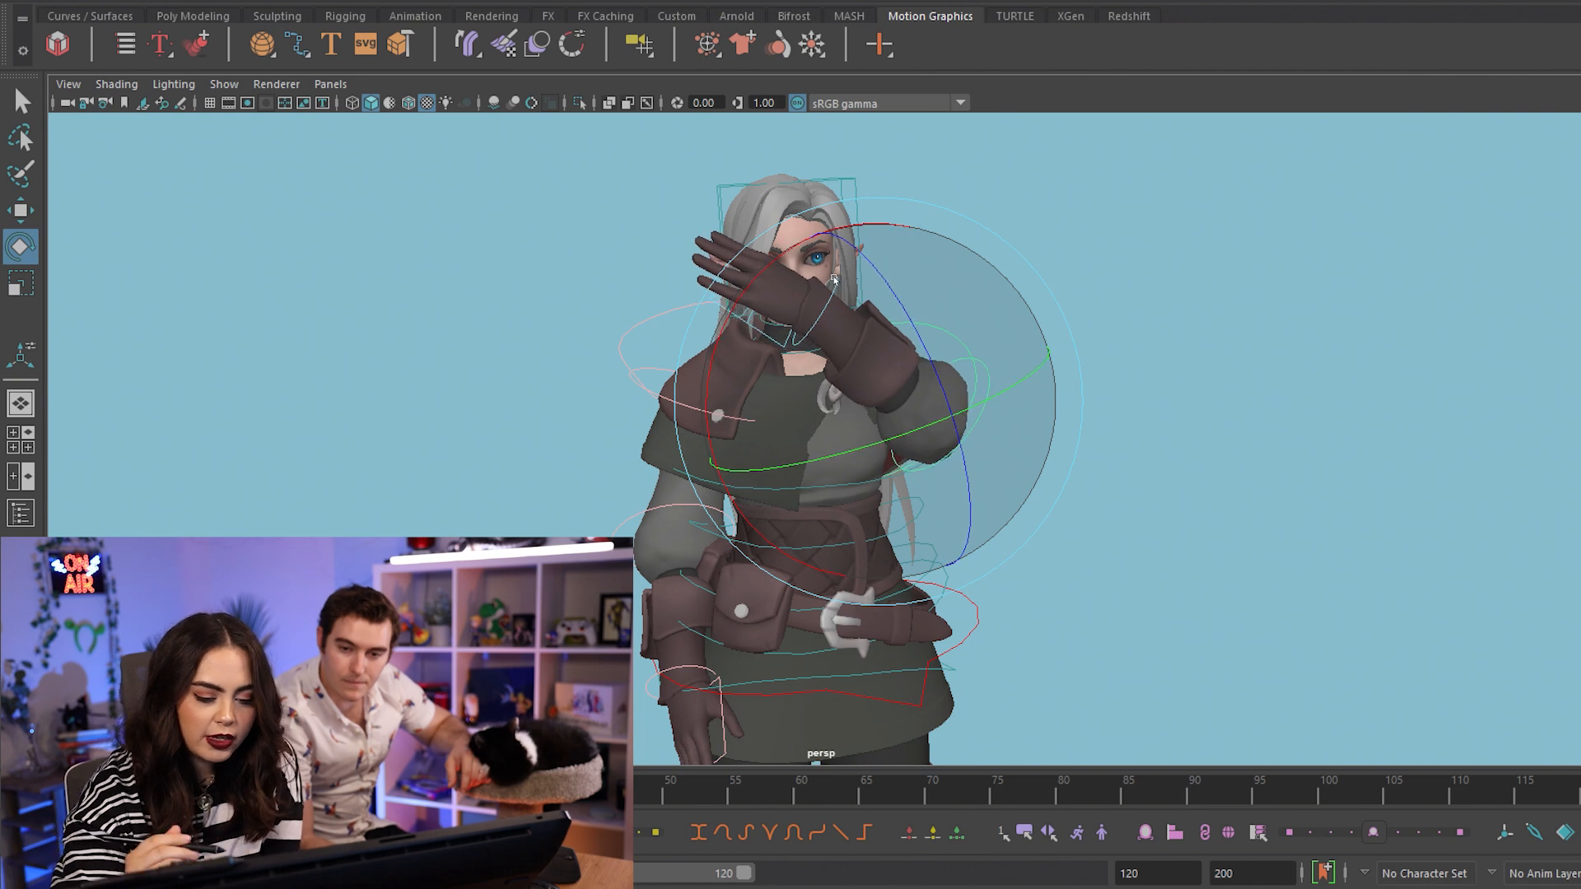
pyautogui.moveTo(834, 279); pyautogui.dragTo(834, 281)
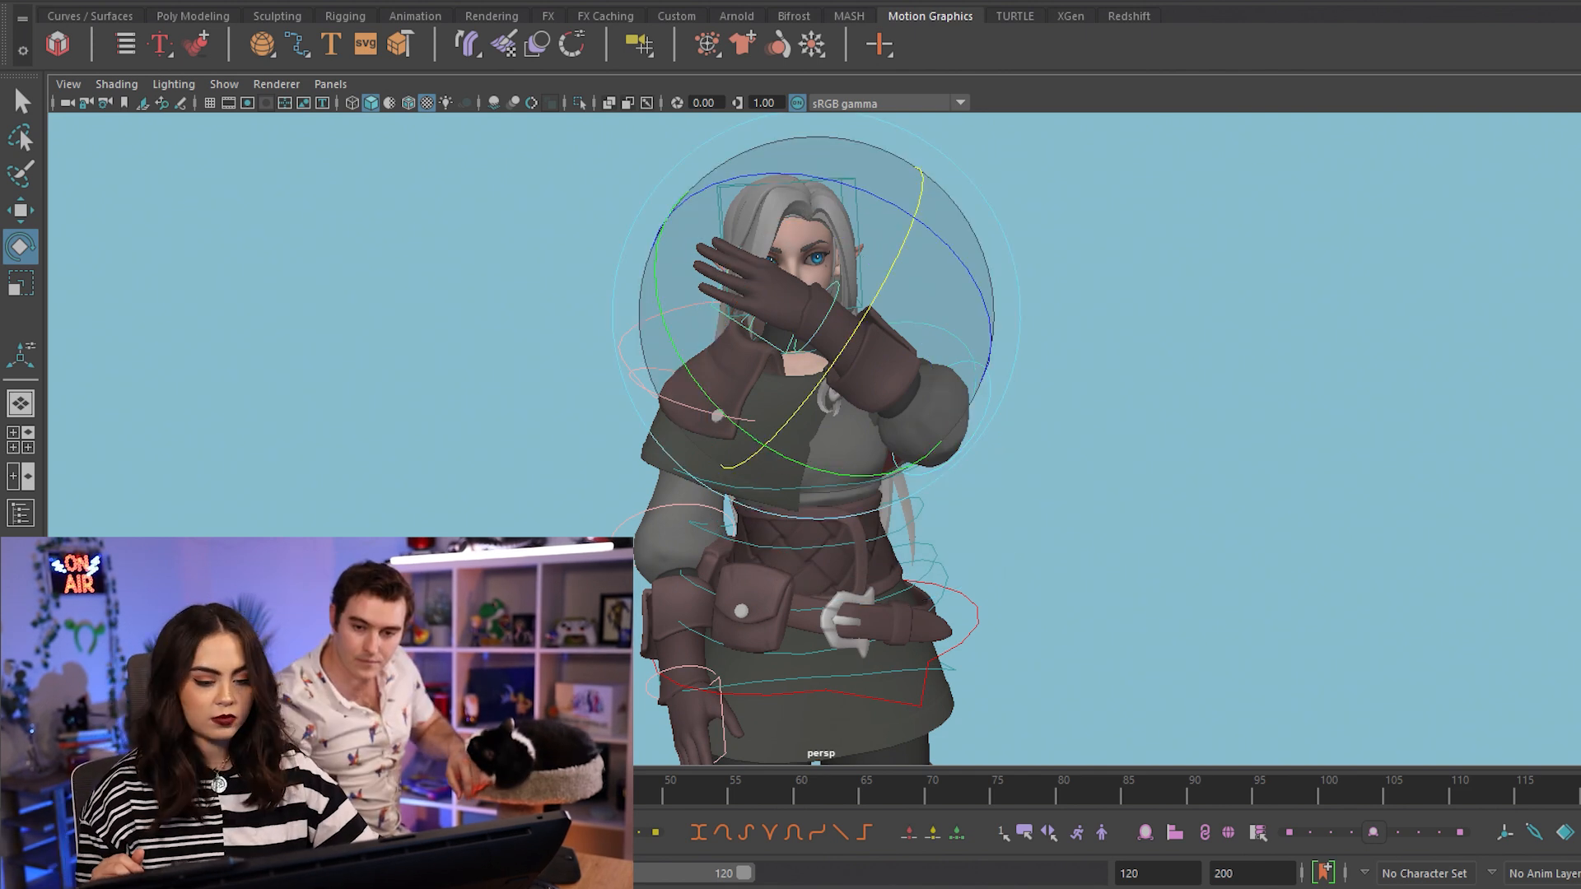
pyautogui.hotkey('ctrl', 'z')
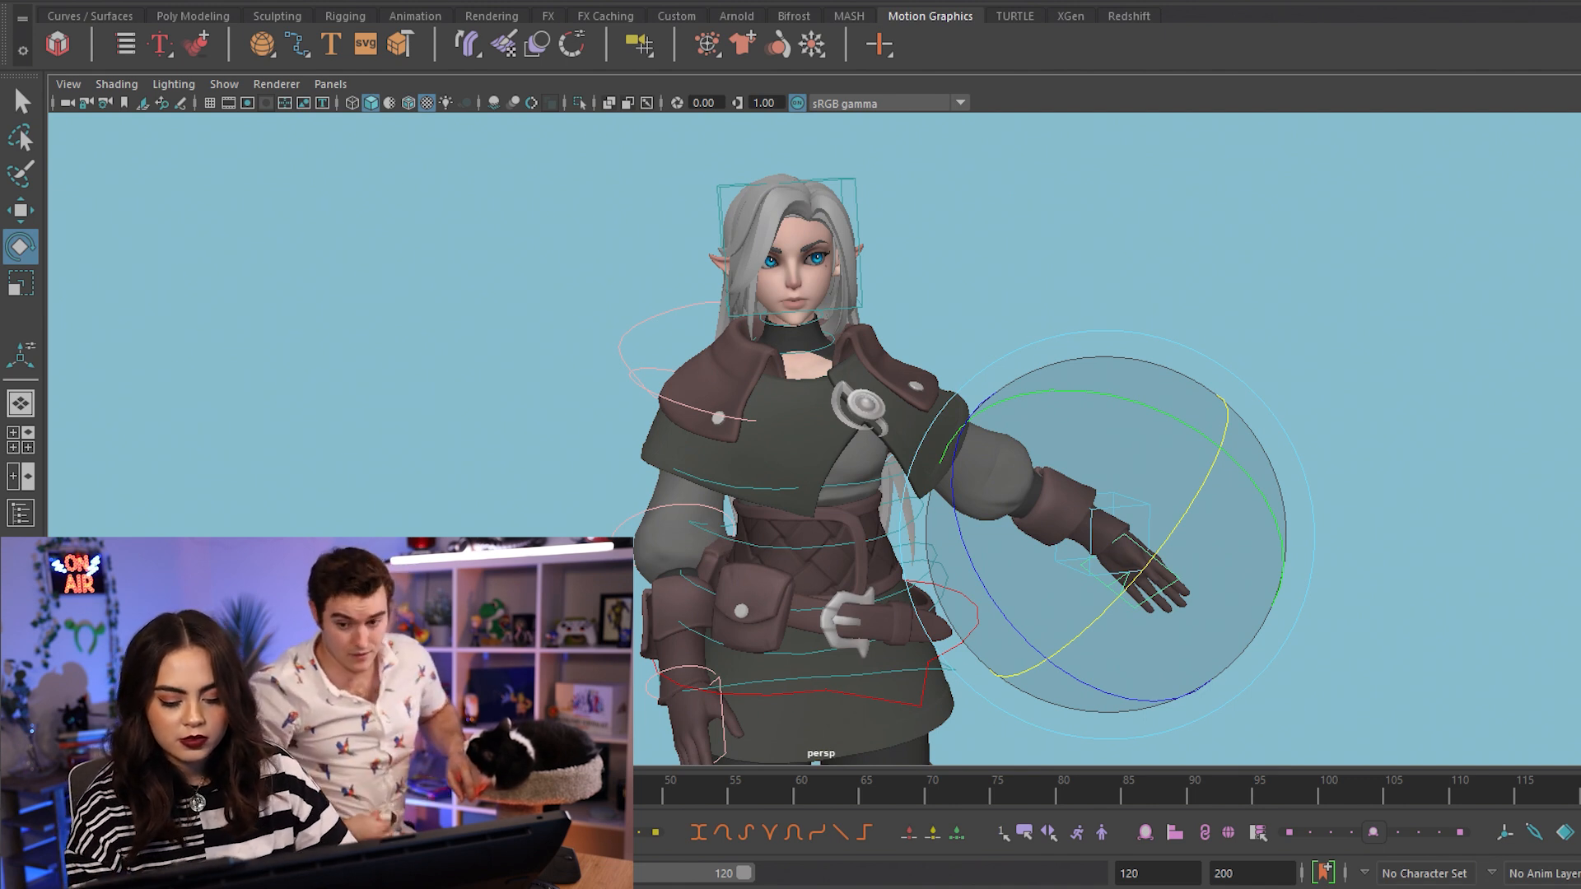
# Step: Try rotating the left hand's IK control, undo that rotation, and move the hand up above the head
pyautogui.moveTo(1183, 581); pyautogui.dragTo(1108, 500)
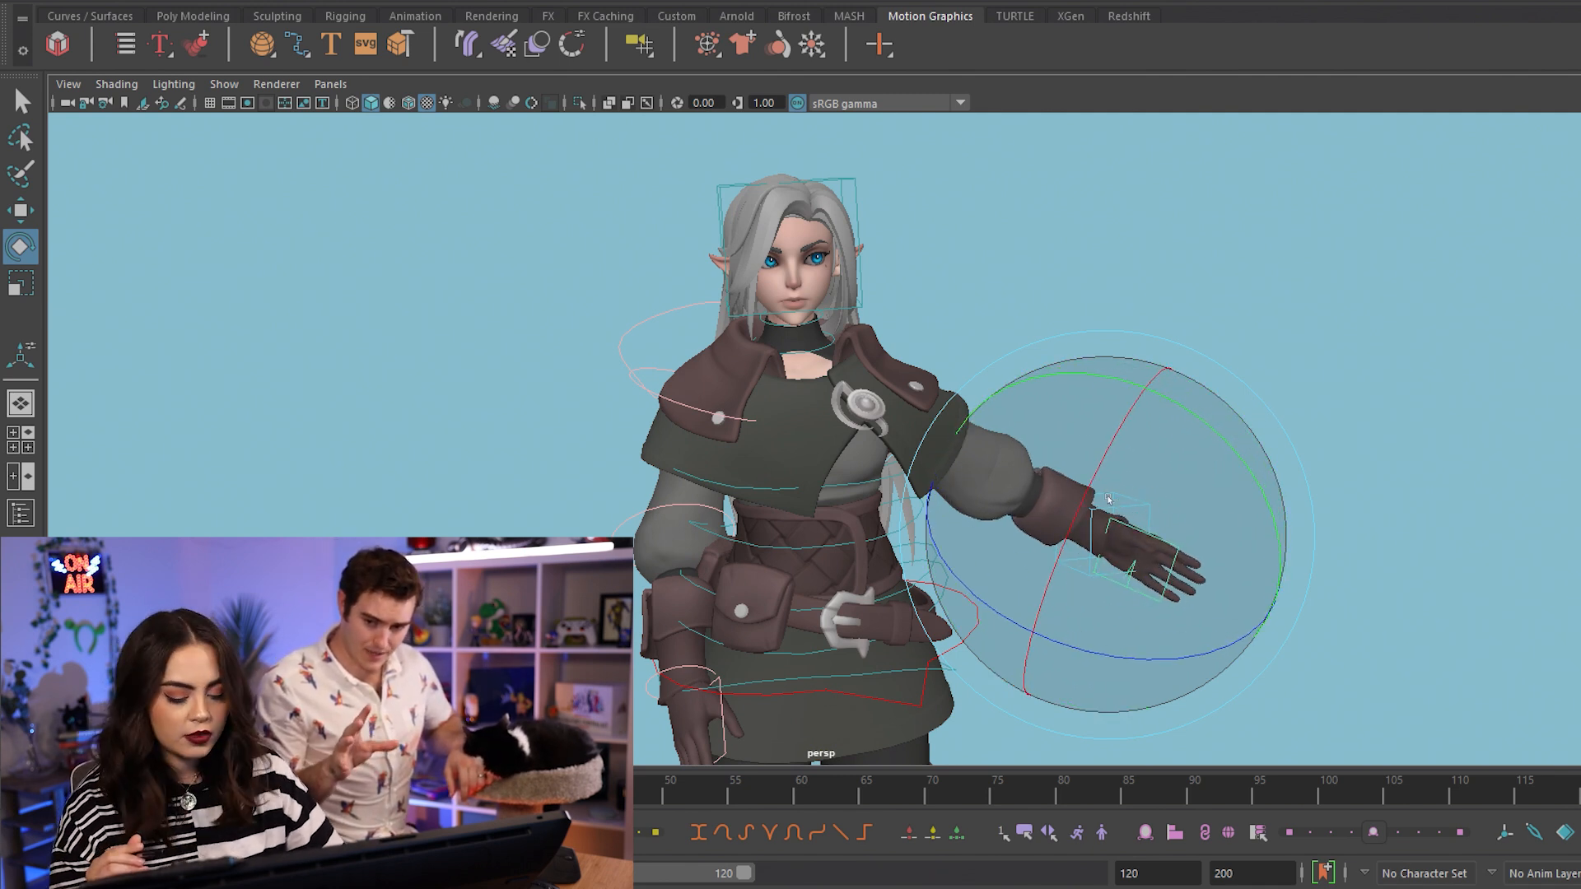
pyautogui.hotkey('ctrl', 'z')
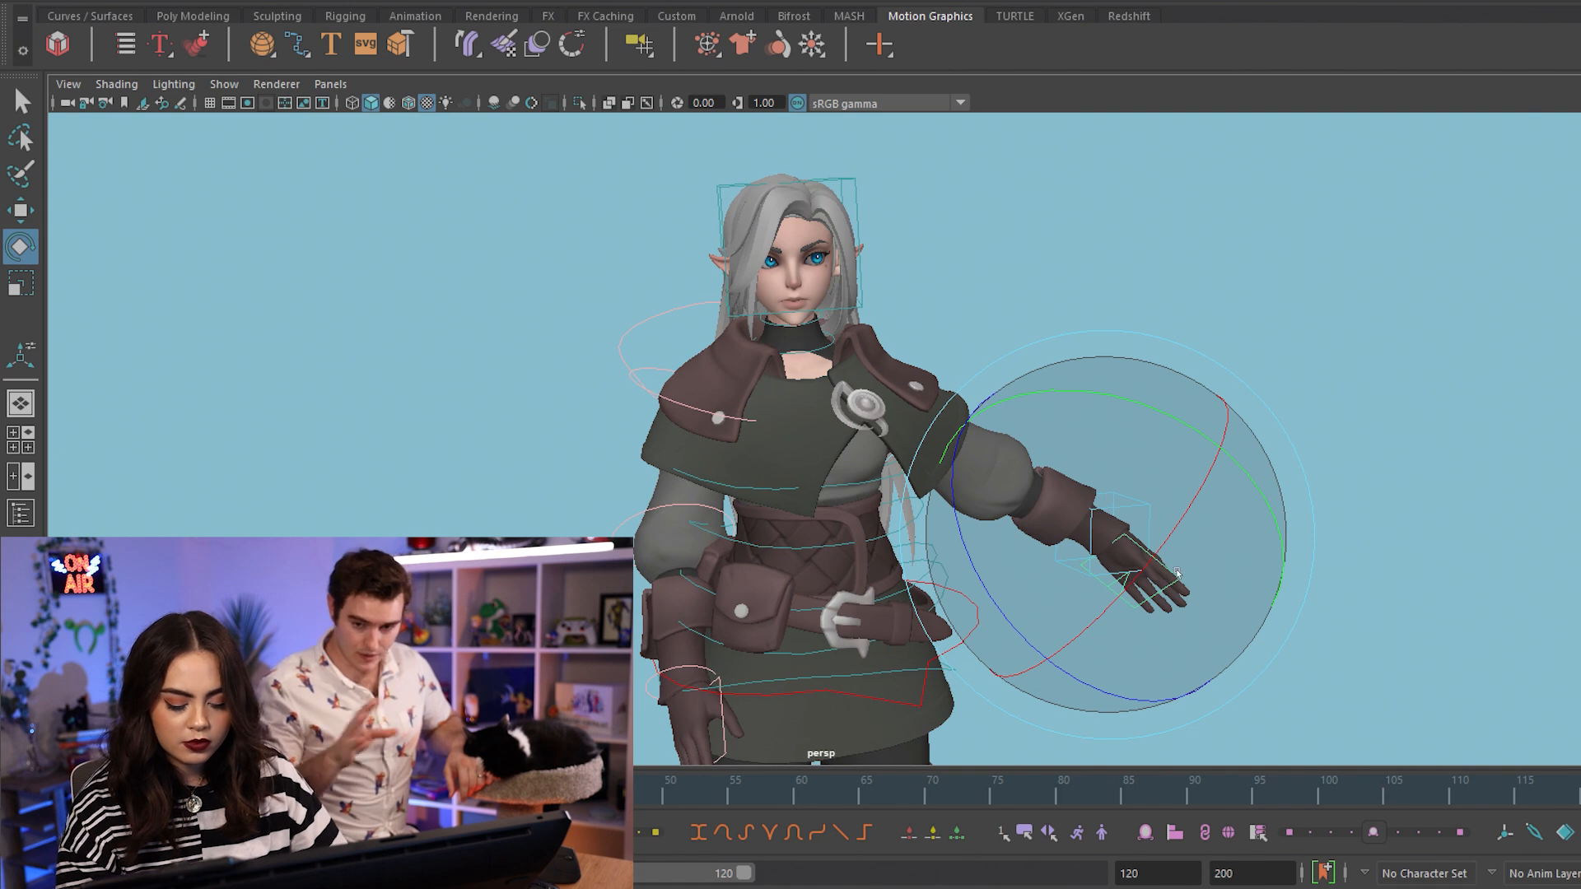
pyautogui.press('w')
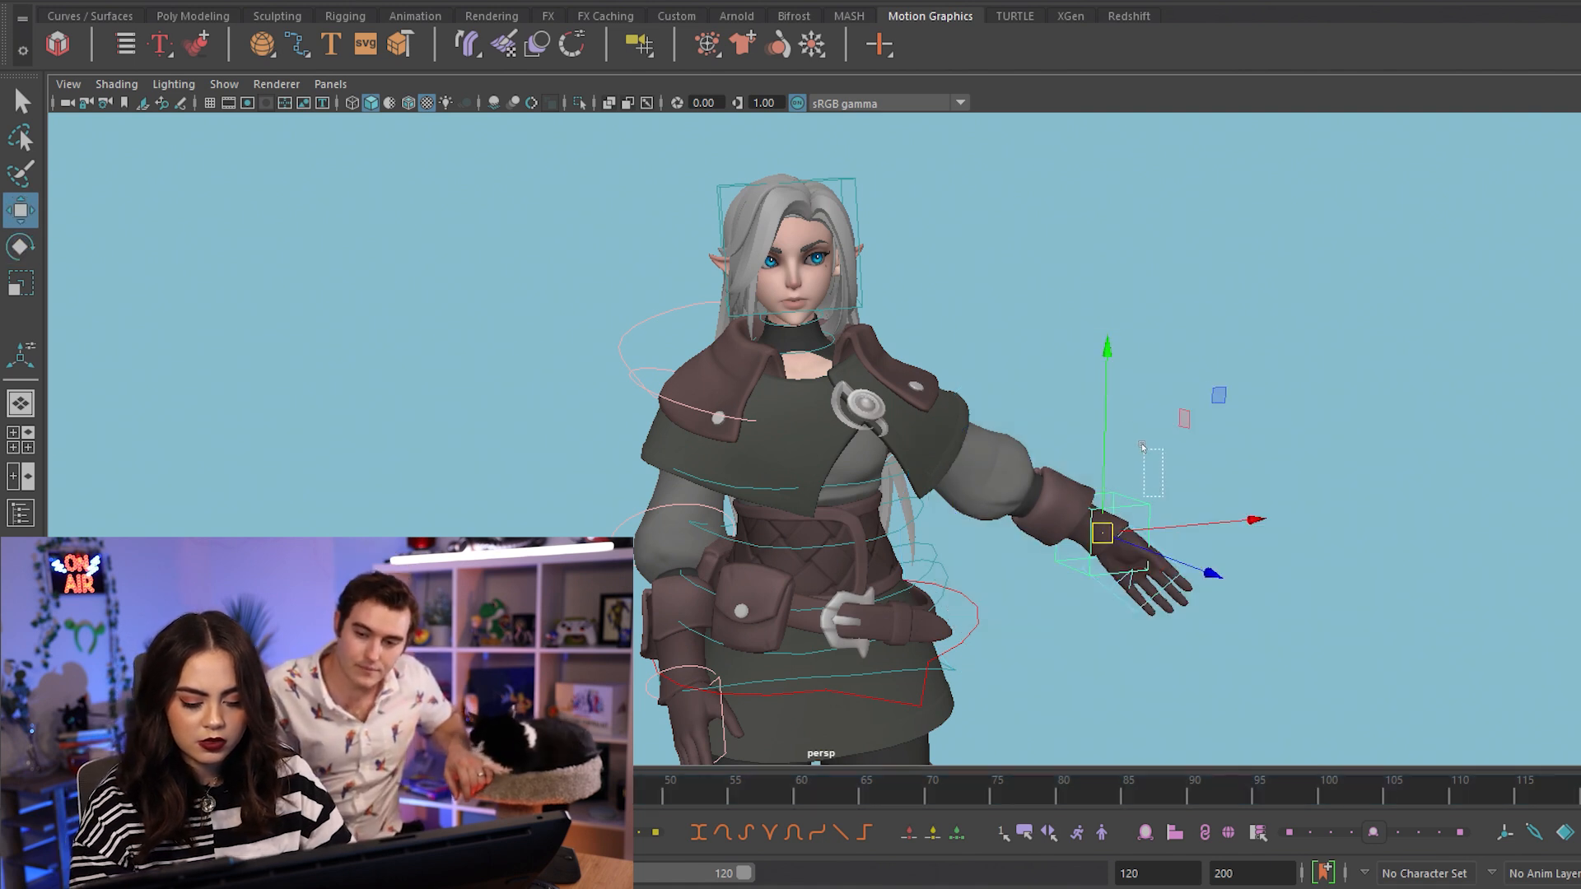
pyautogui.moveTo(1124, 503); pyautogui.dragTo(722, 243)
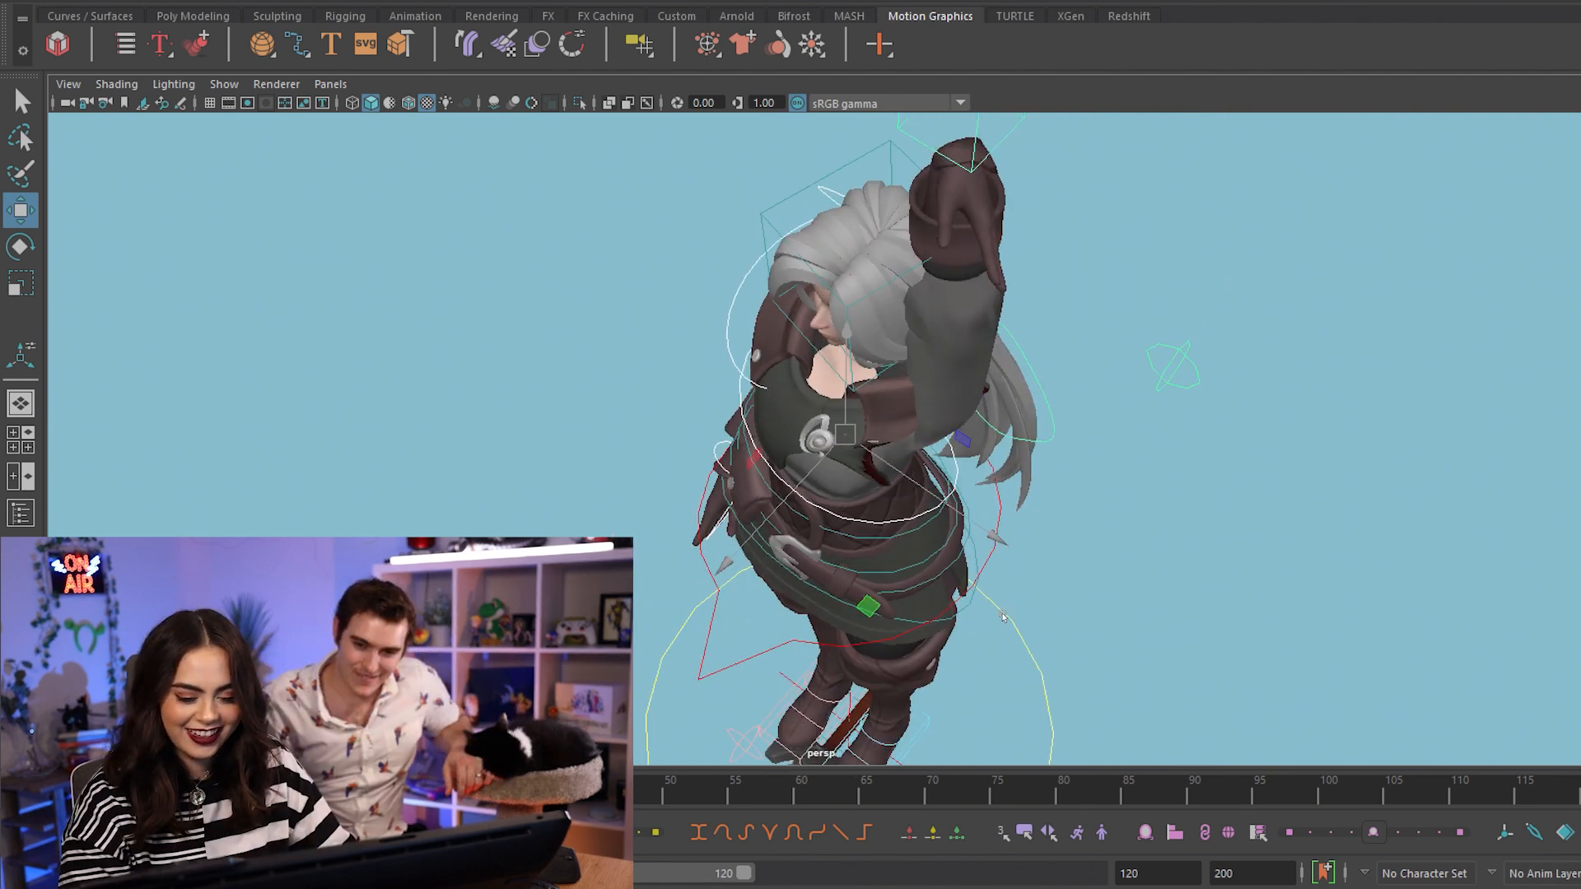
pyautogui.keyDown('alt'); pyautogui.moveTo(935, 638); pyautogui.dragTo(922, 557); pyautogui.keyUp('alt')
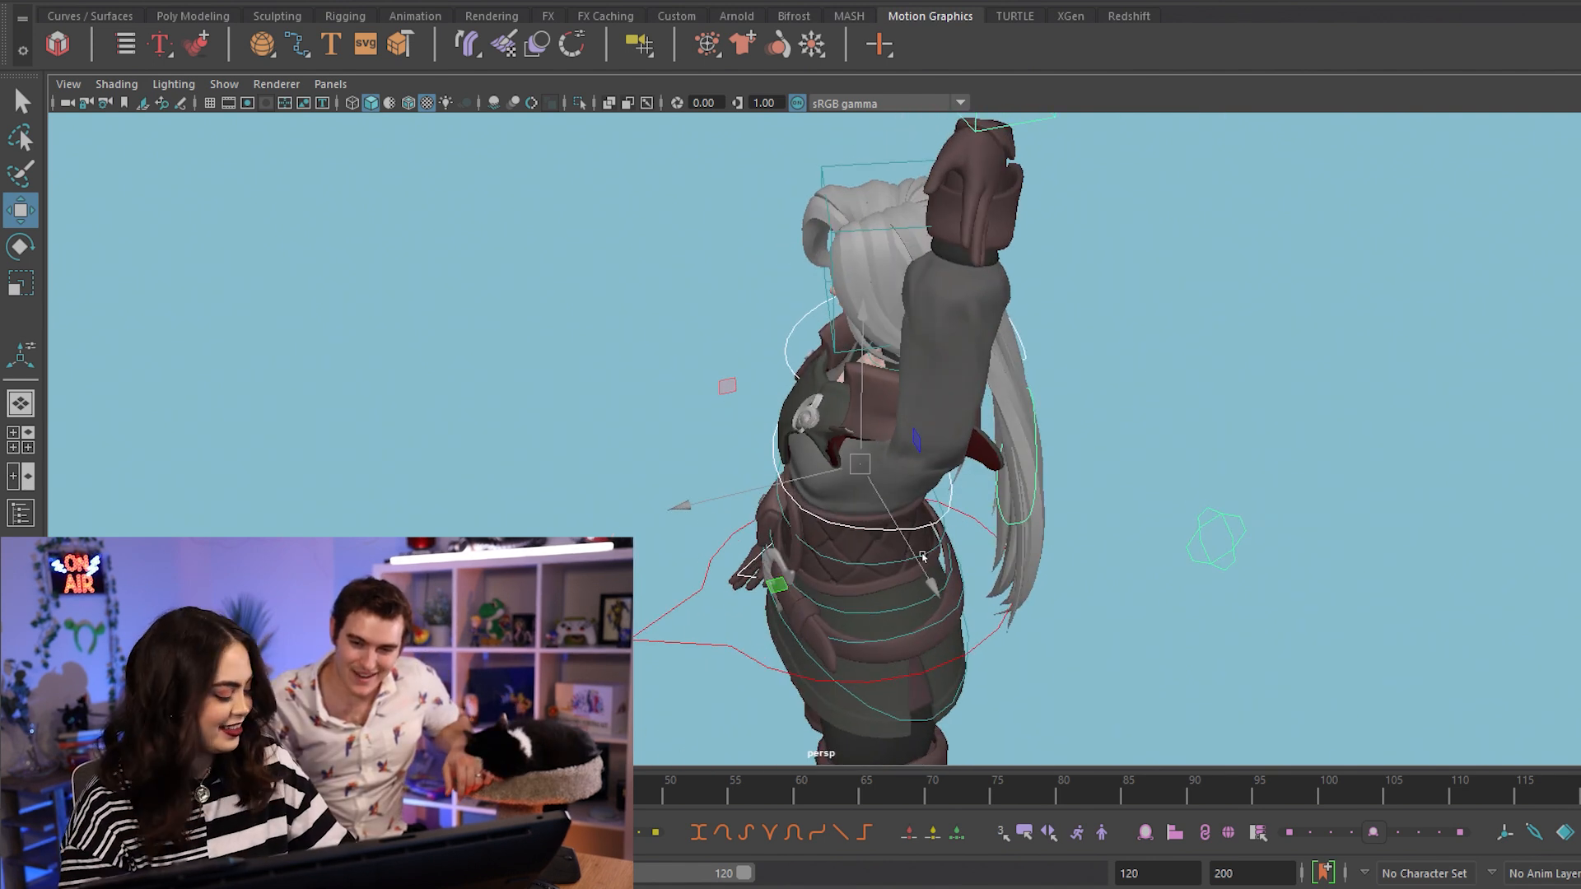
# Step: Undo the latest left hand moves and reposition the hand with its IK control so it shades the eyes at the forehead
pyautogui.hotkey('ctrl', 'z')
pyautogui.hotkey('ctrl', 'z')
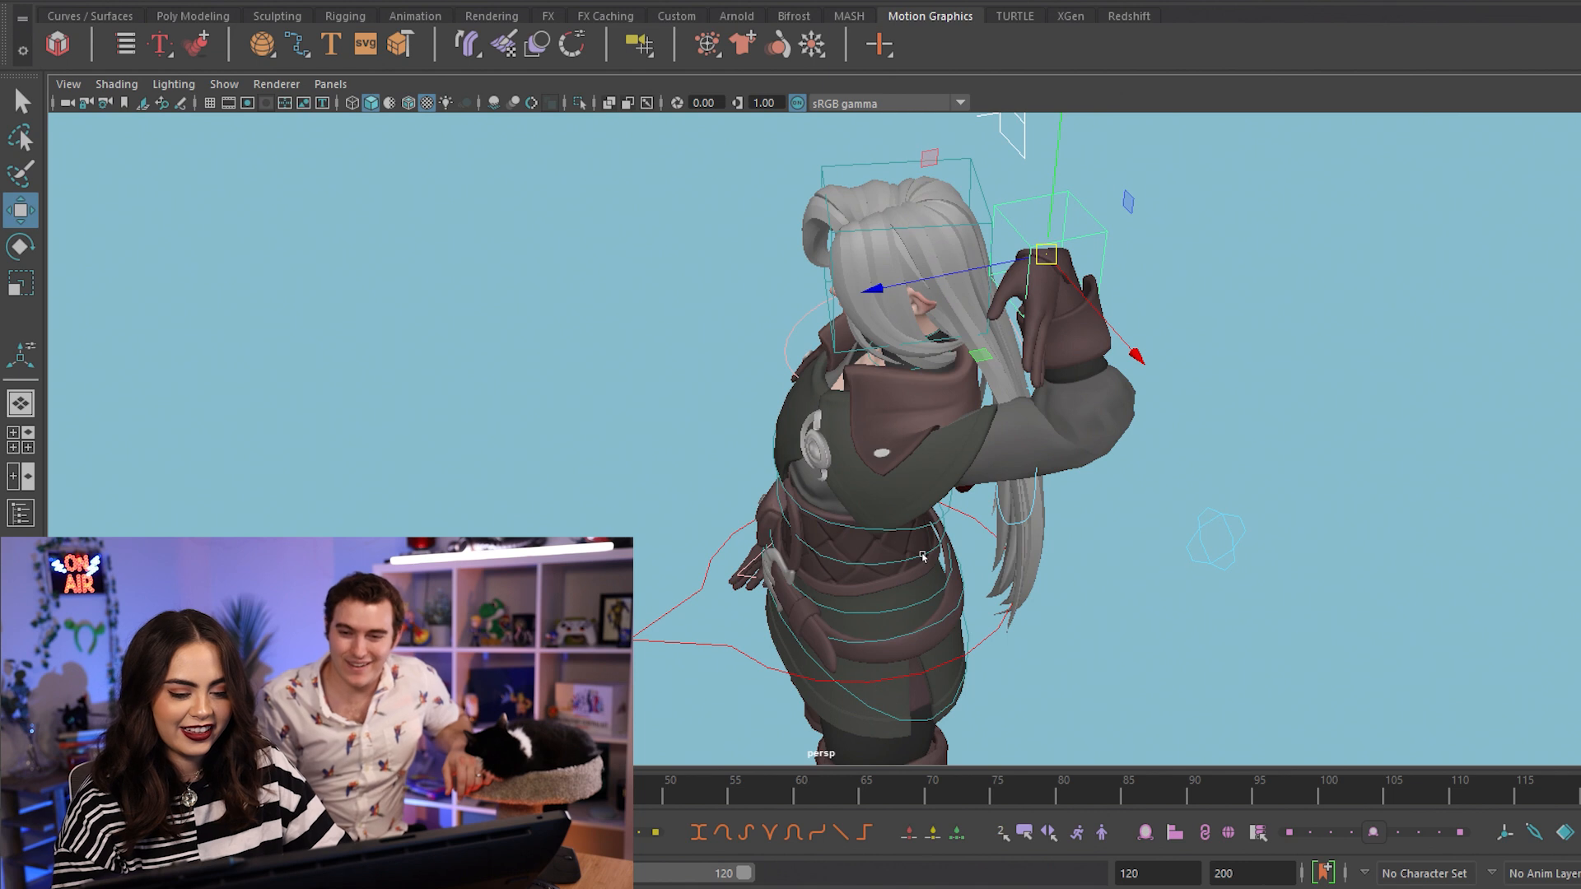
pyautogui.moveTo(1044, 256); pyautogui.dragTo(817, 278)
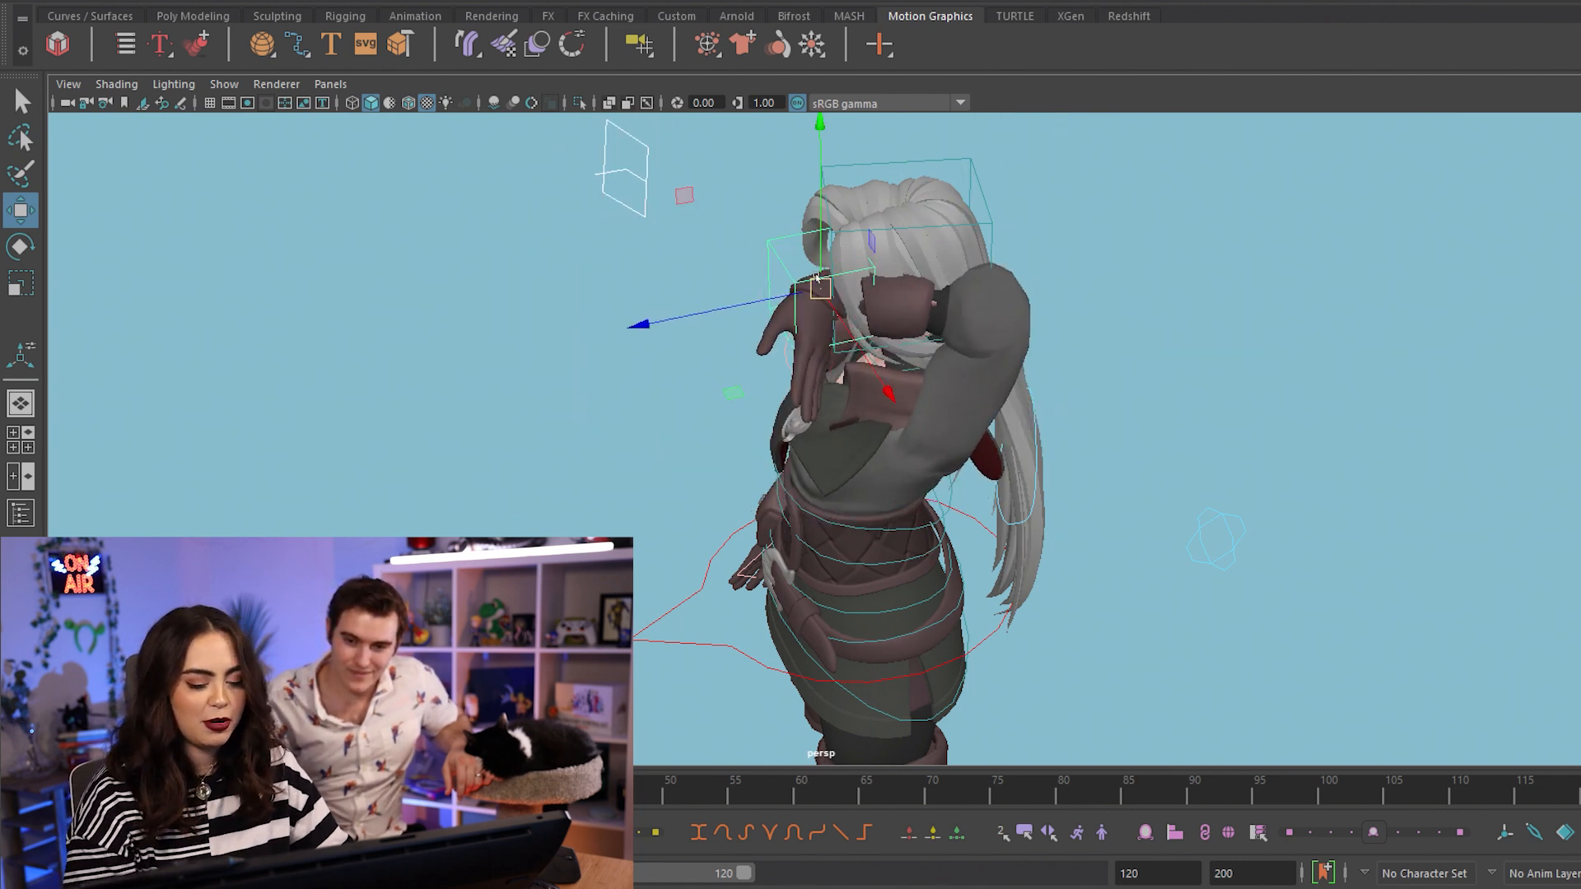
pyautogui.keyDown('alt'); pyautogui.moveTo(1075, 656); pyautogui.dragTo(1249, 570); pyautogui.keyUp('alt')
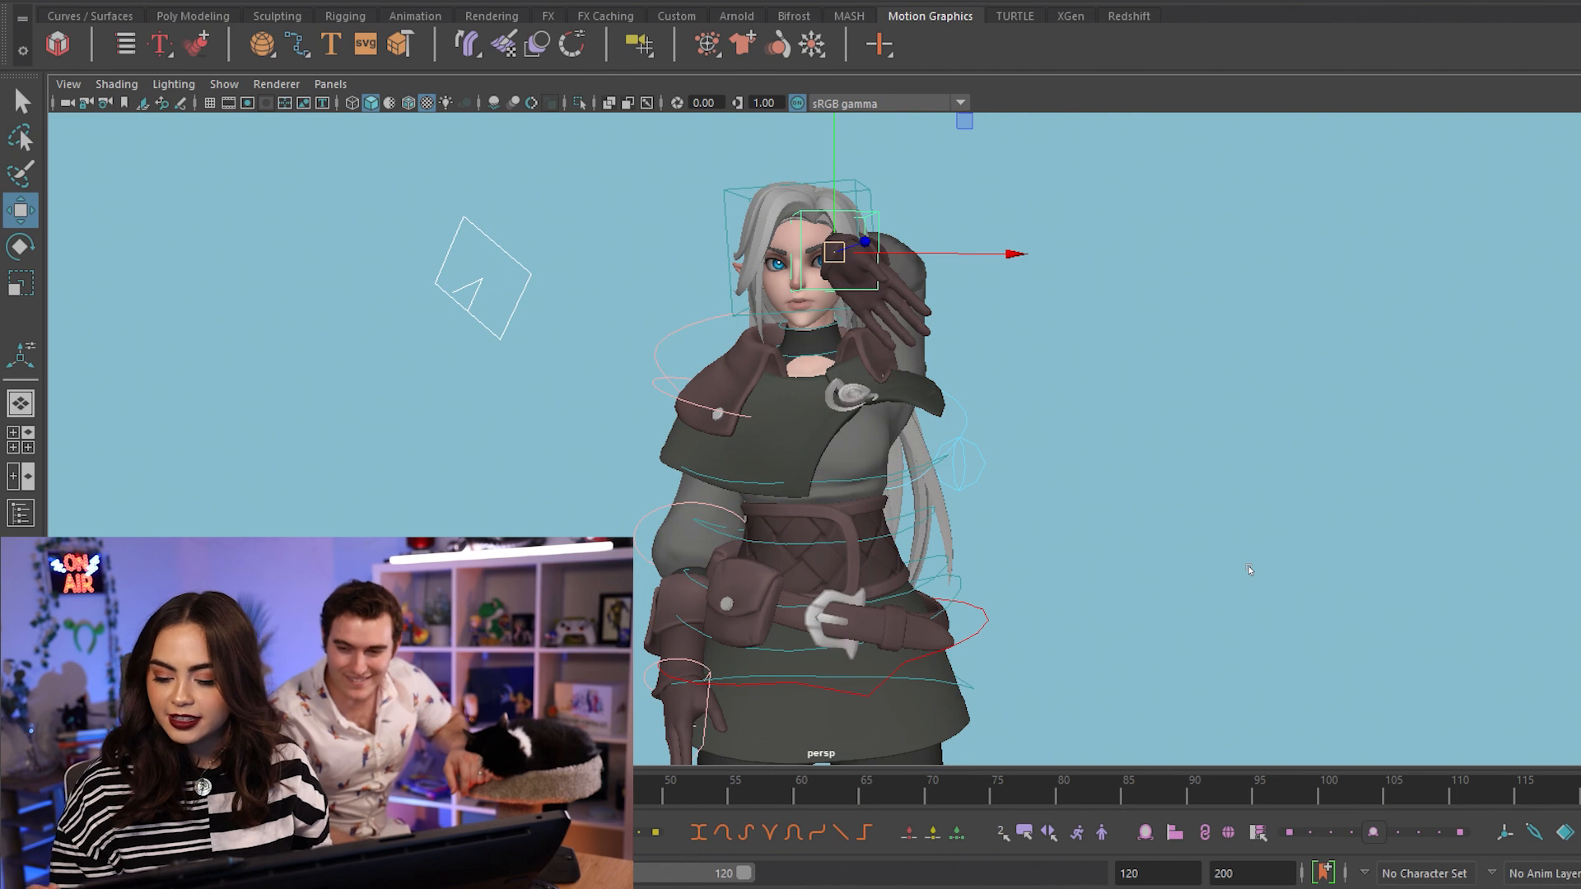
pyautogui.moveTo(929, 125); pyautogui.dragTo(914, 117)
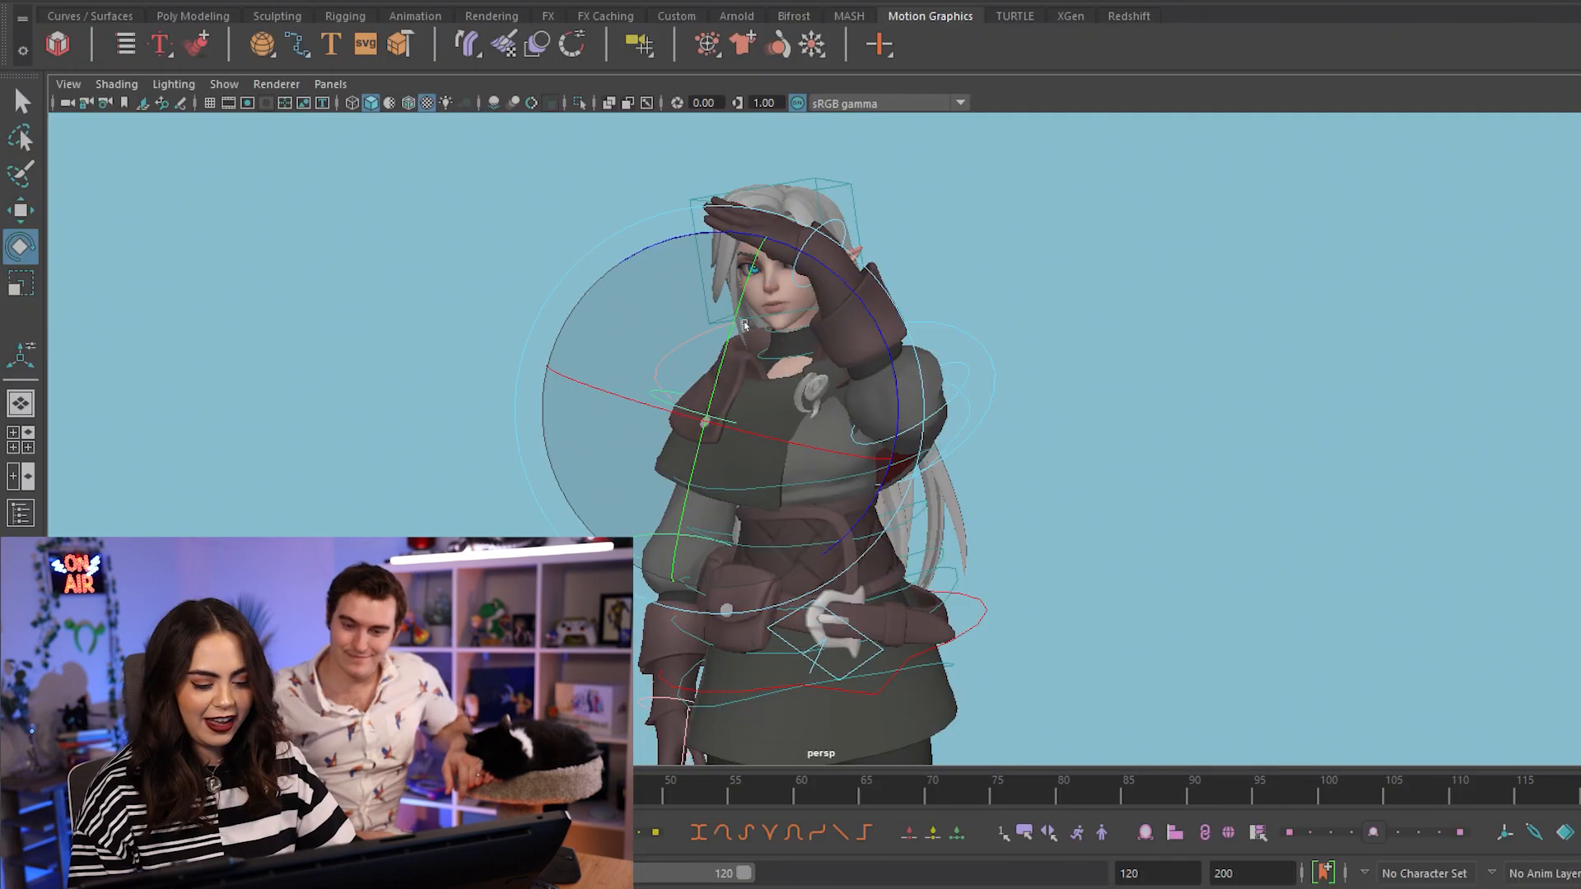
pyautogui.click(1201, 569)
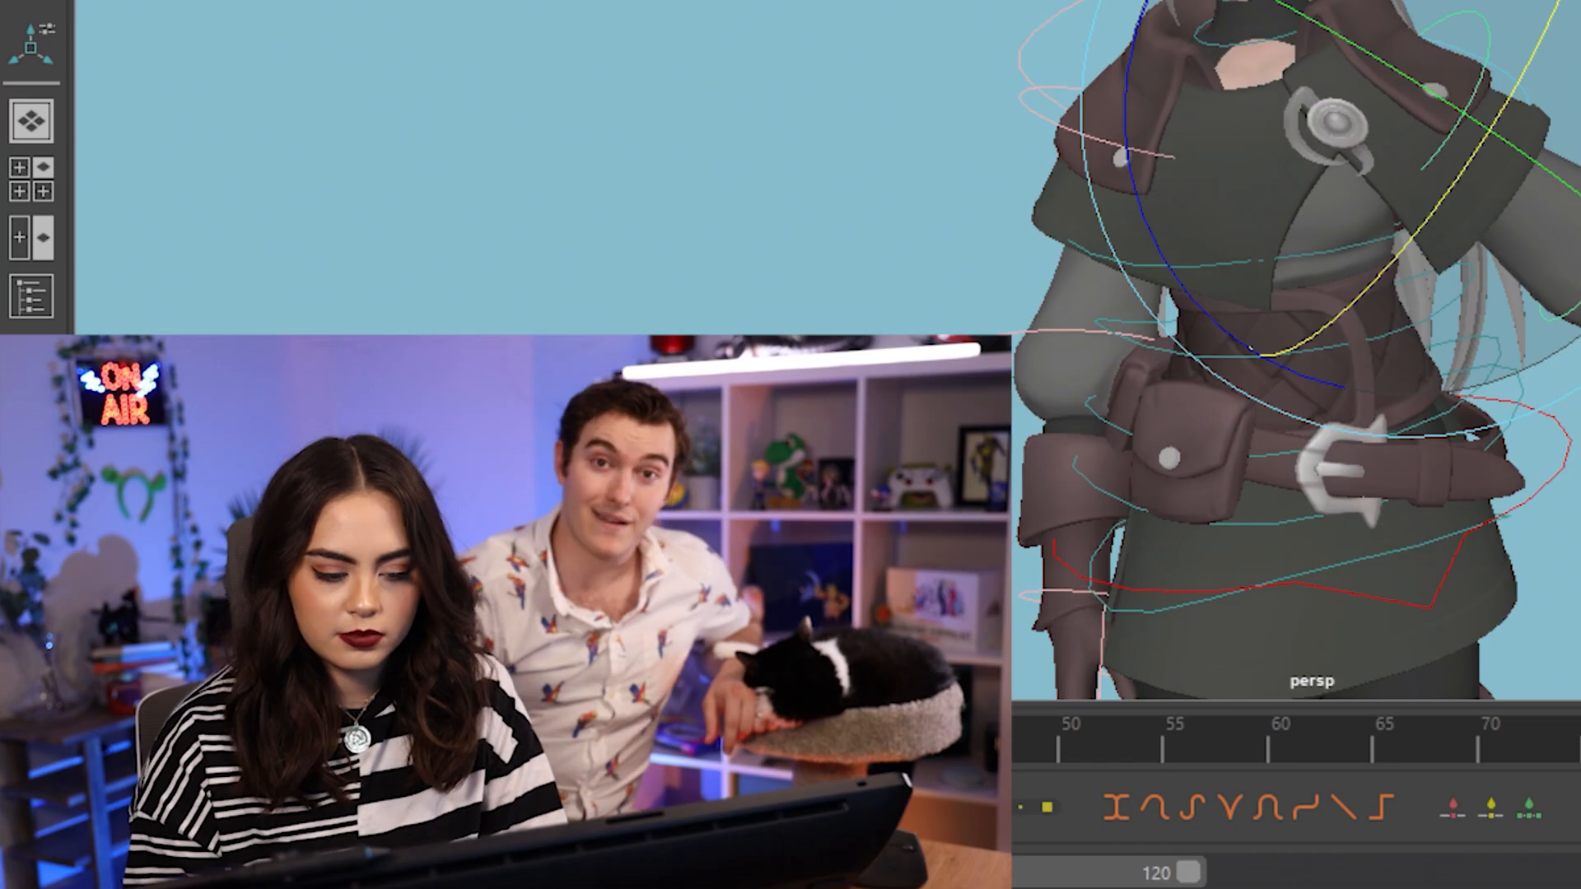
# Step: Rotate the right arm controls to bend the elbow and raise the right hand in front of the face
pyautogui.moveTo(738, 298); pyautogui.dragTo(782, 275)
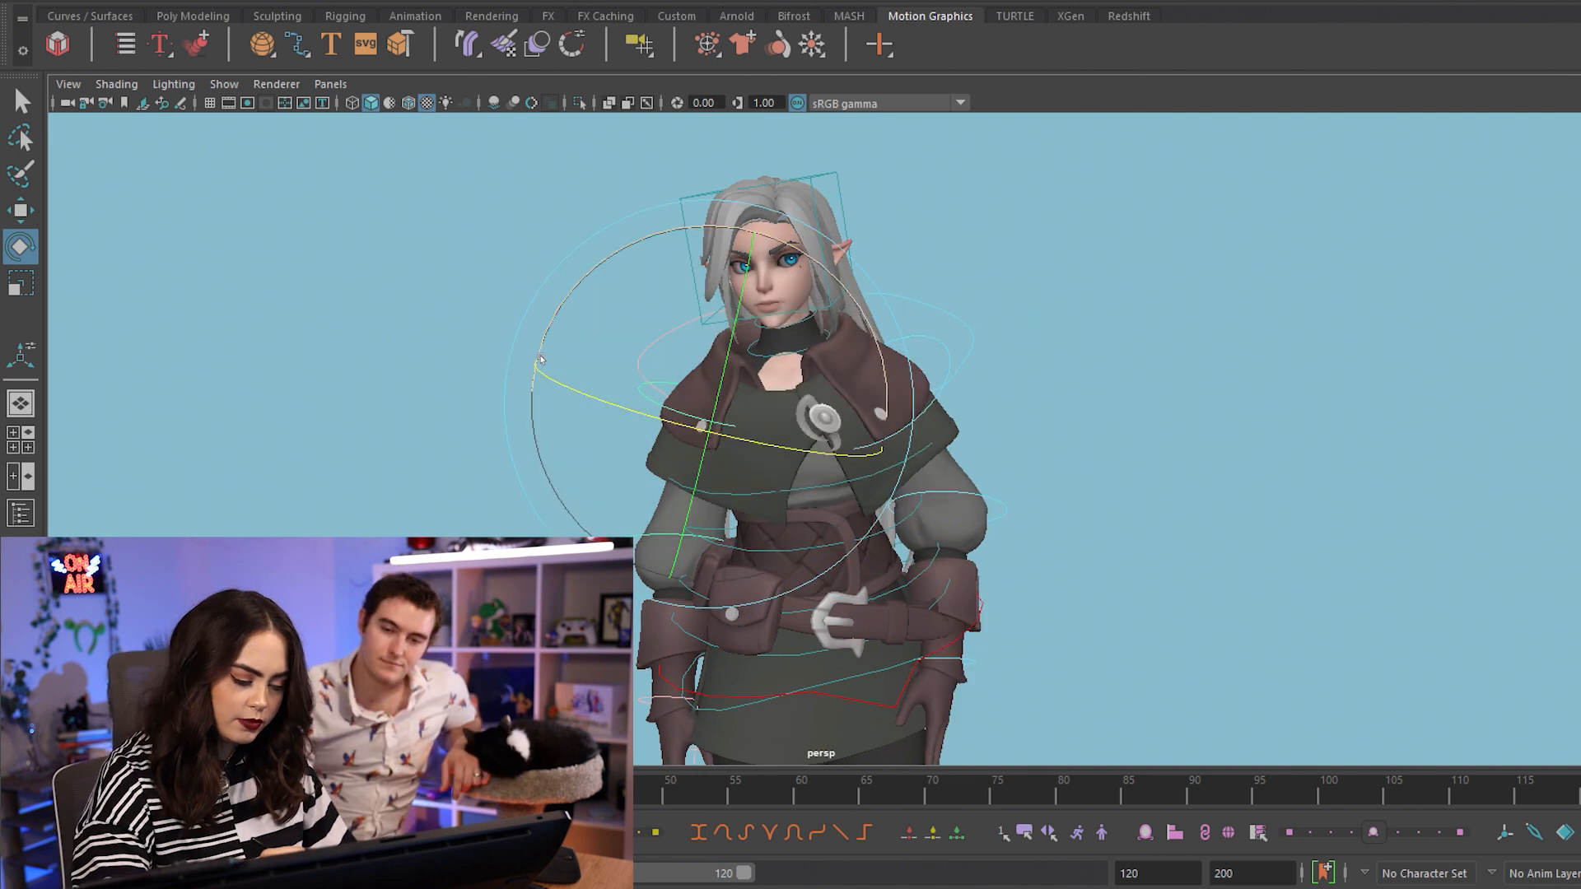
pyautogui.moveTo(540, 352); pyautogui.dragTo(644, 234)
pyautogui.moveTo(564, 505); pyautogui.dragTo(638, 444)
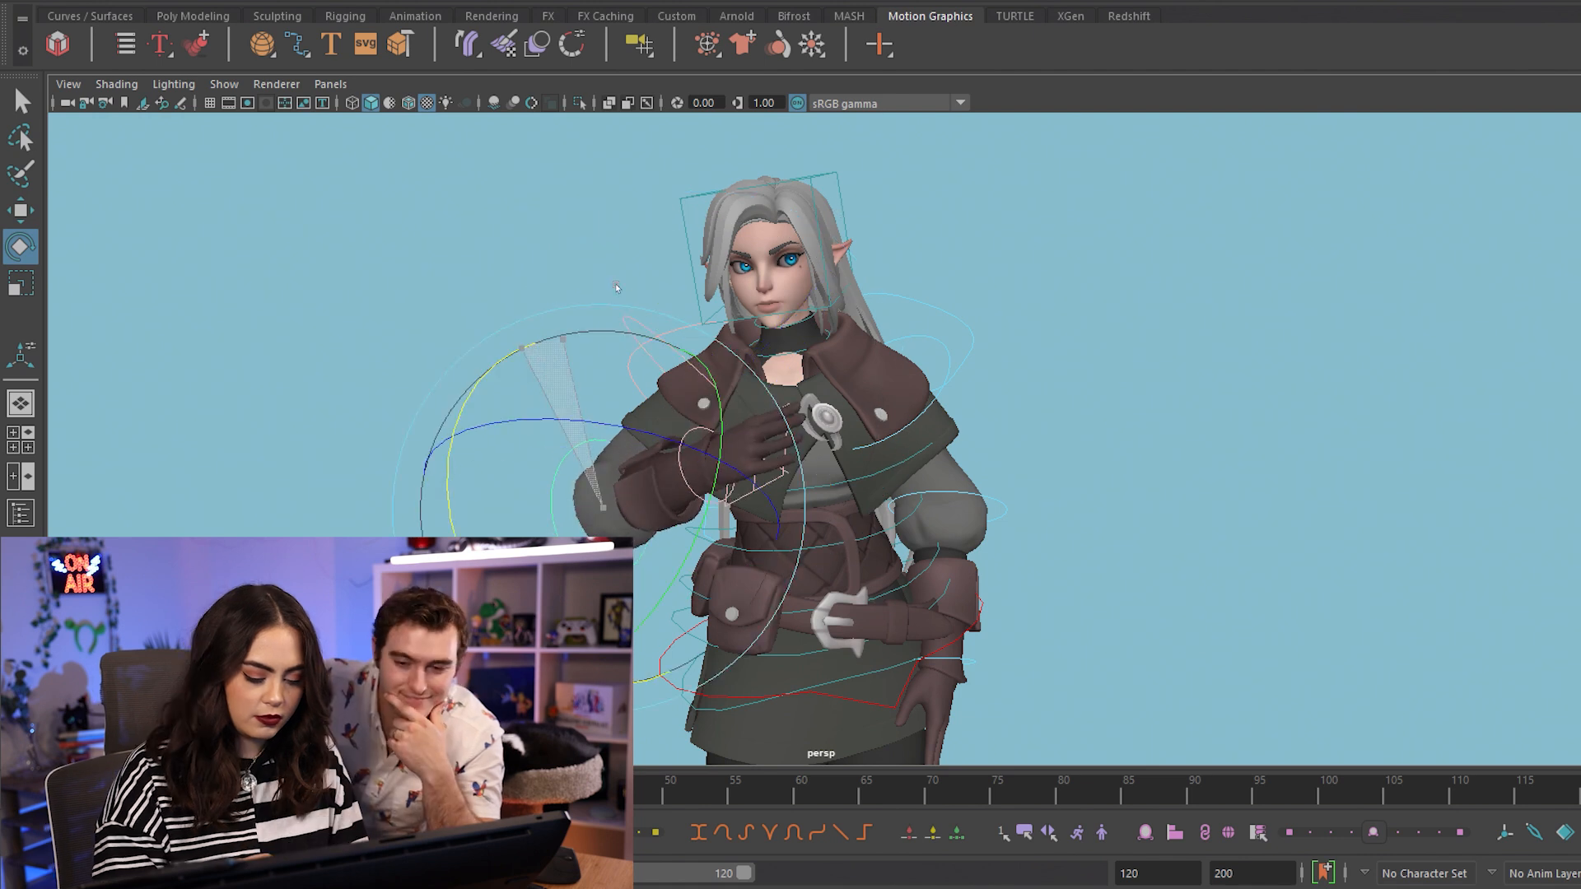
pyautogui.moveTo(616, 288); pyautogui.dragTo(634, 273)
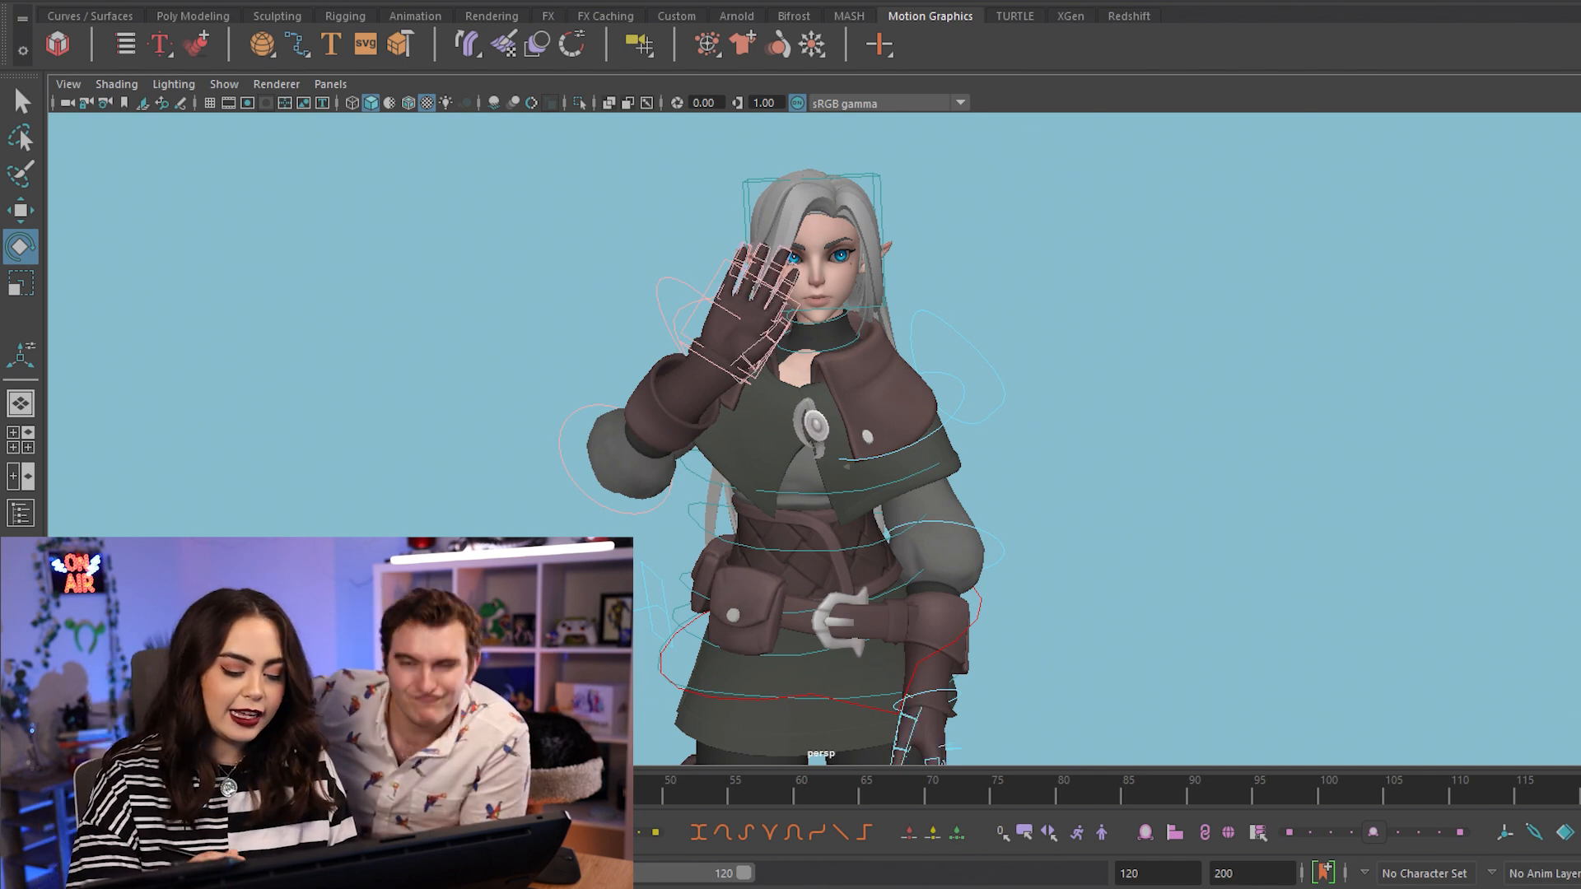
# Step: Curl the right hand's little finger, ring finger and thumb into the palm and spread the index and middle fingers into a peace sign
pyautogui.click(736, 247)
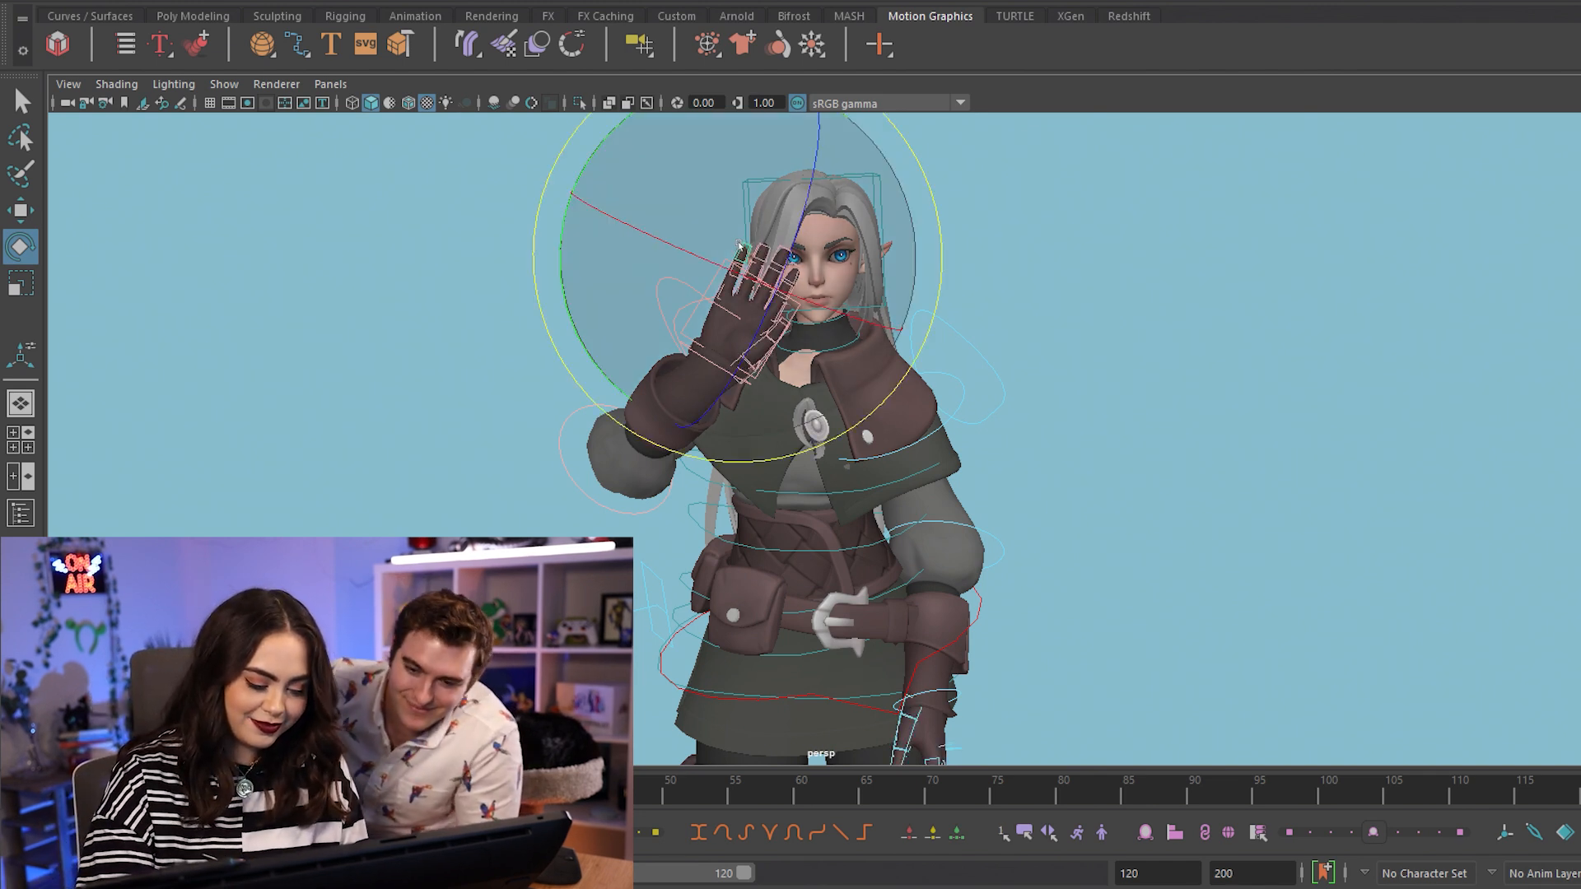
pyautogui.moveTo(818, 127)
pyautogui.mouseDown()
pyautogui.moveTo(799, 286)
pyautogui.moveTo(725, 411)
pyautogui.mouseUp()
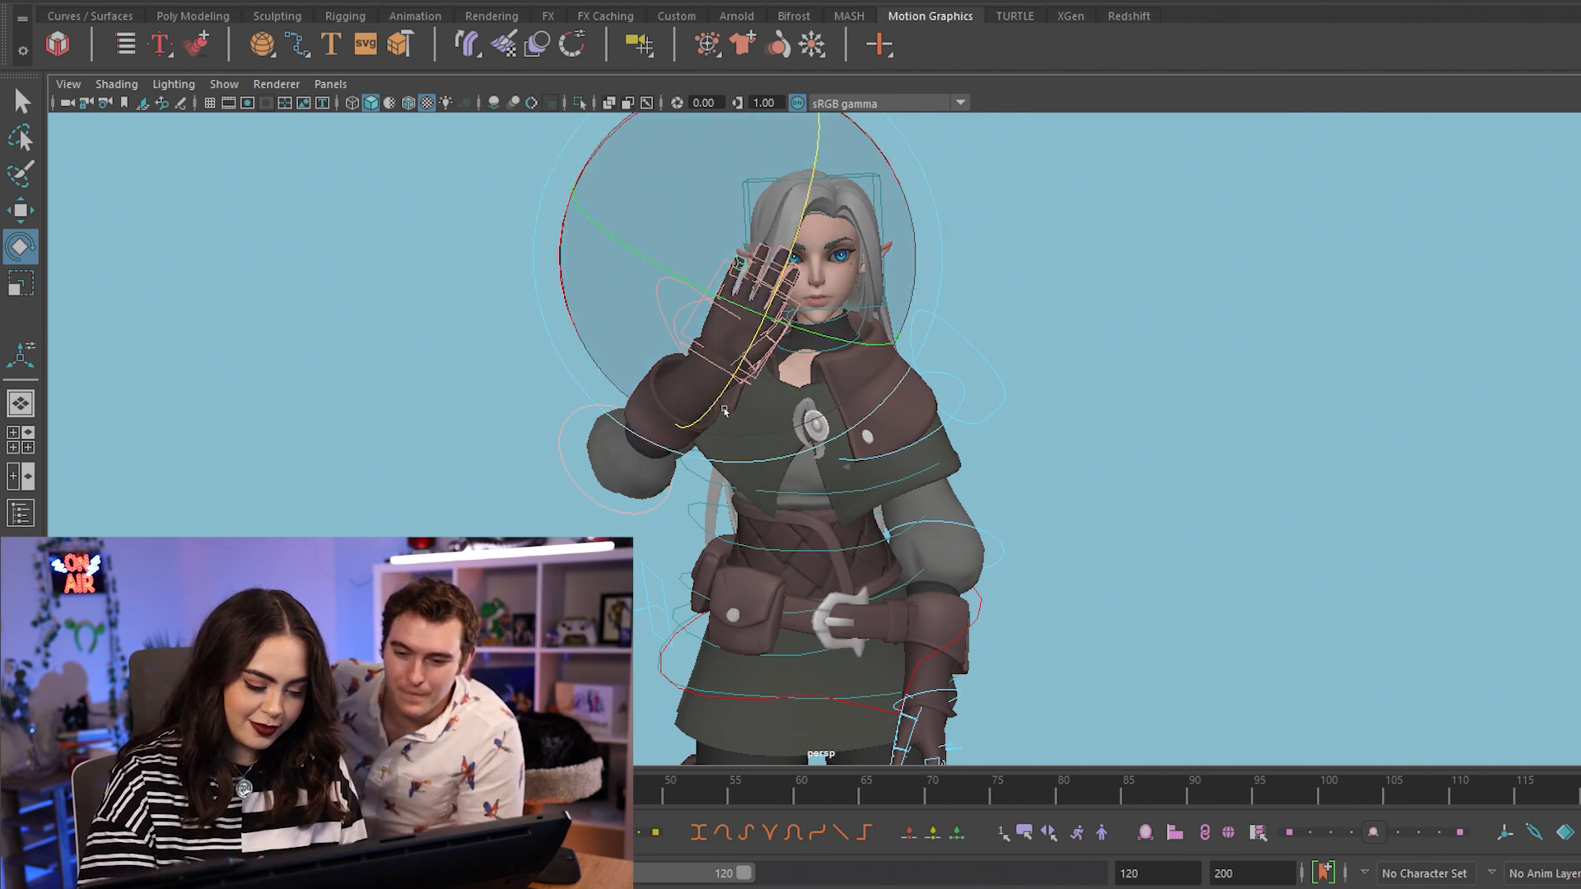
pyautogui.click(958, 211)
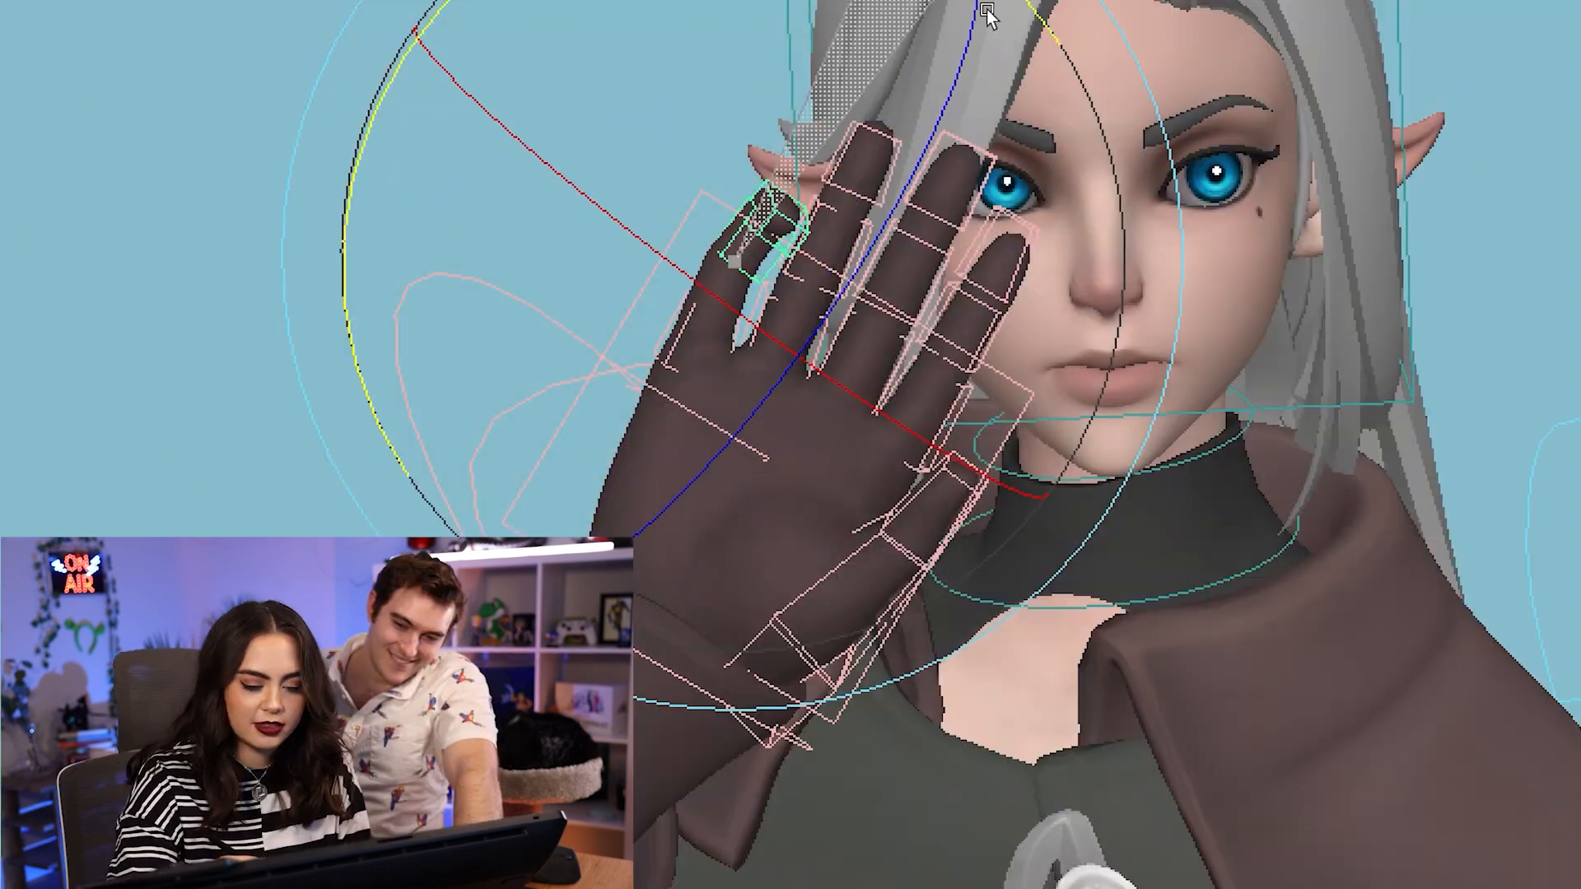
pyautogui.moveTo(991, 15)
pyautogui.mouseDown()
pyautogui.moveTo(1061, 186)
pyautogui.moveTo(1031, 146)
pyautogui.moveTo(645, 25)
pyautogui.moveTo(864, 42)
pyautogui.mouseUp()
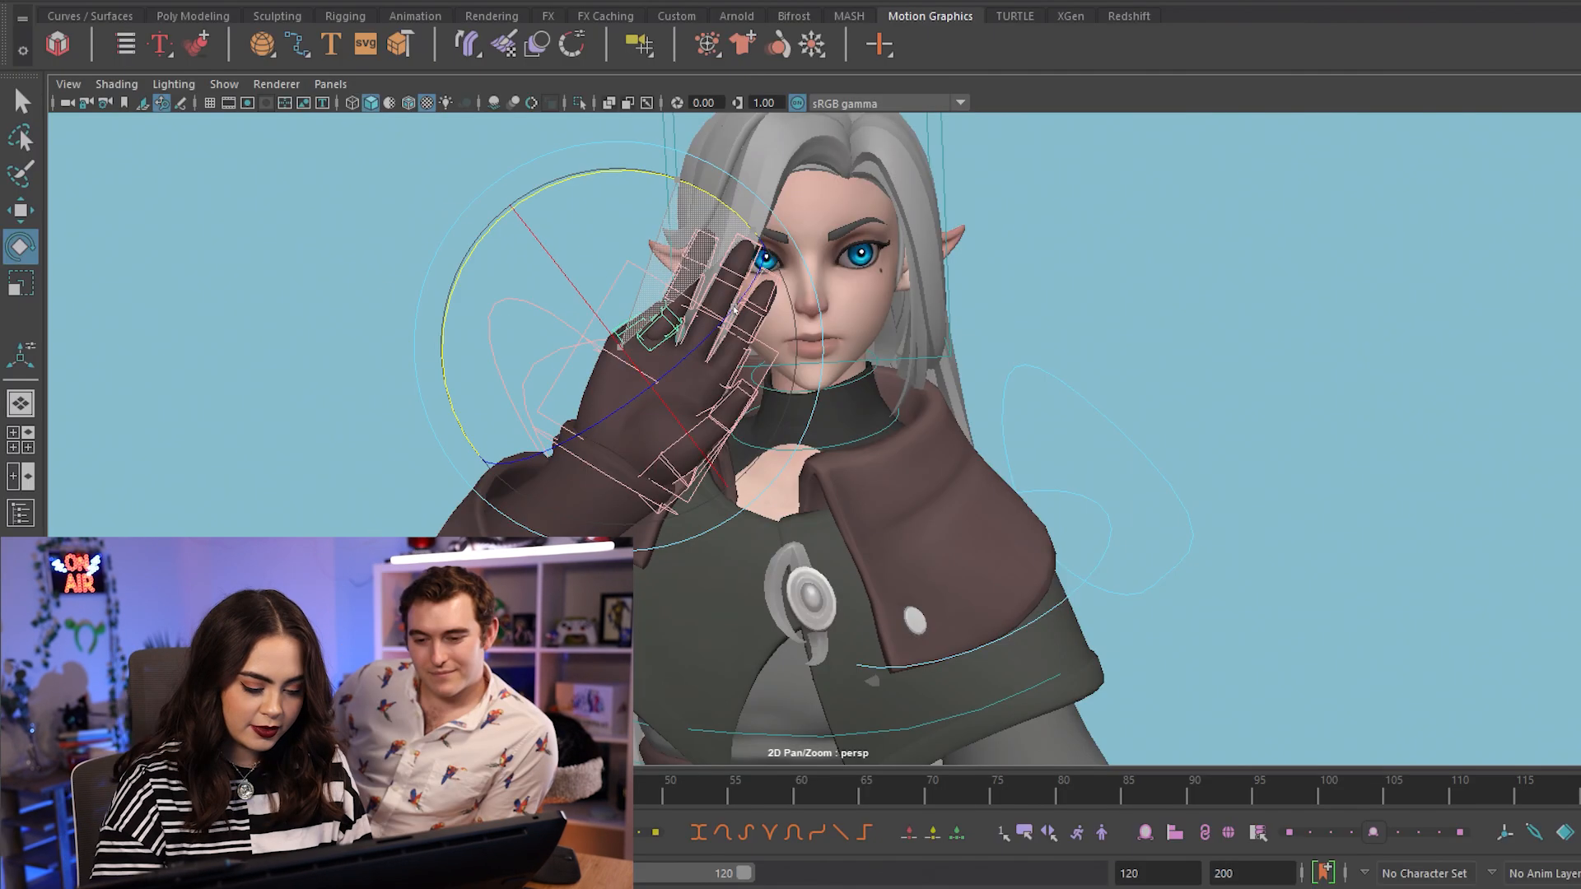
pyautogui.moveTo(725, 411); pyautogui.dragTo(635, 496)
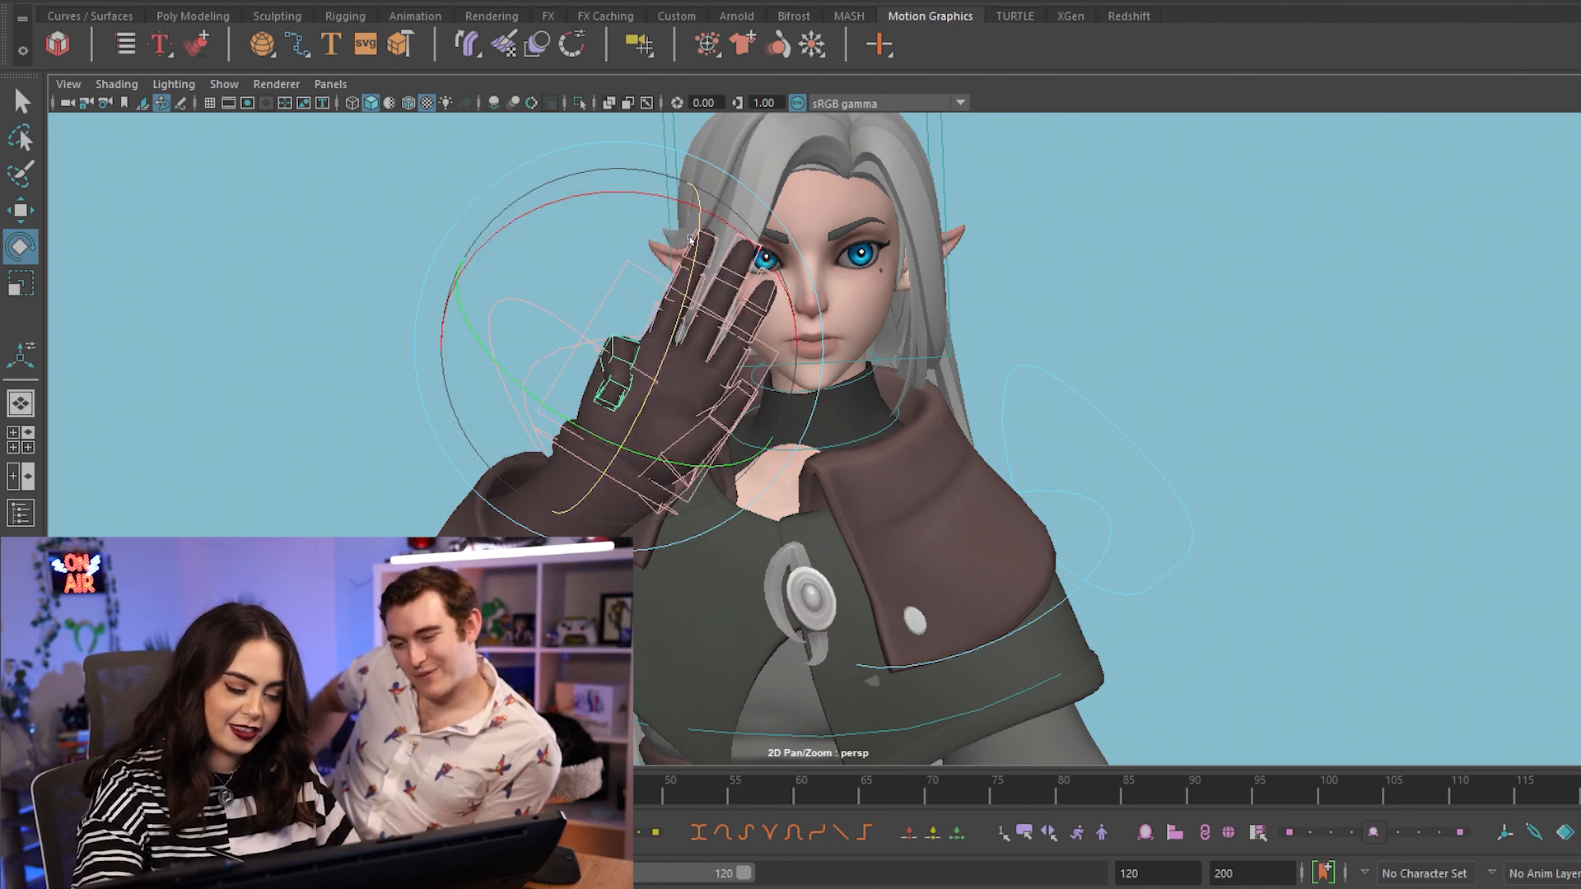
pyautogui.moveTo(575, 506)
pyautogui.mouseDown()
pyautogui.moveTo(590, 448)
pyautogui.moveTo(582, 489)
pyautogui.mouseUp()
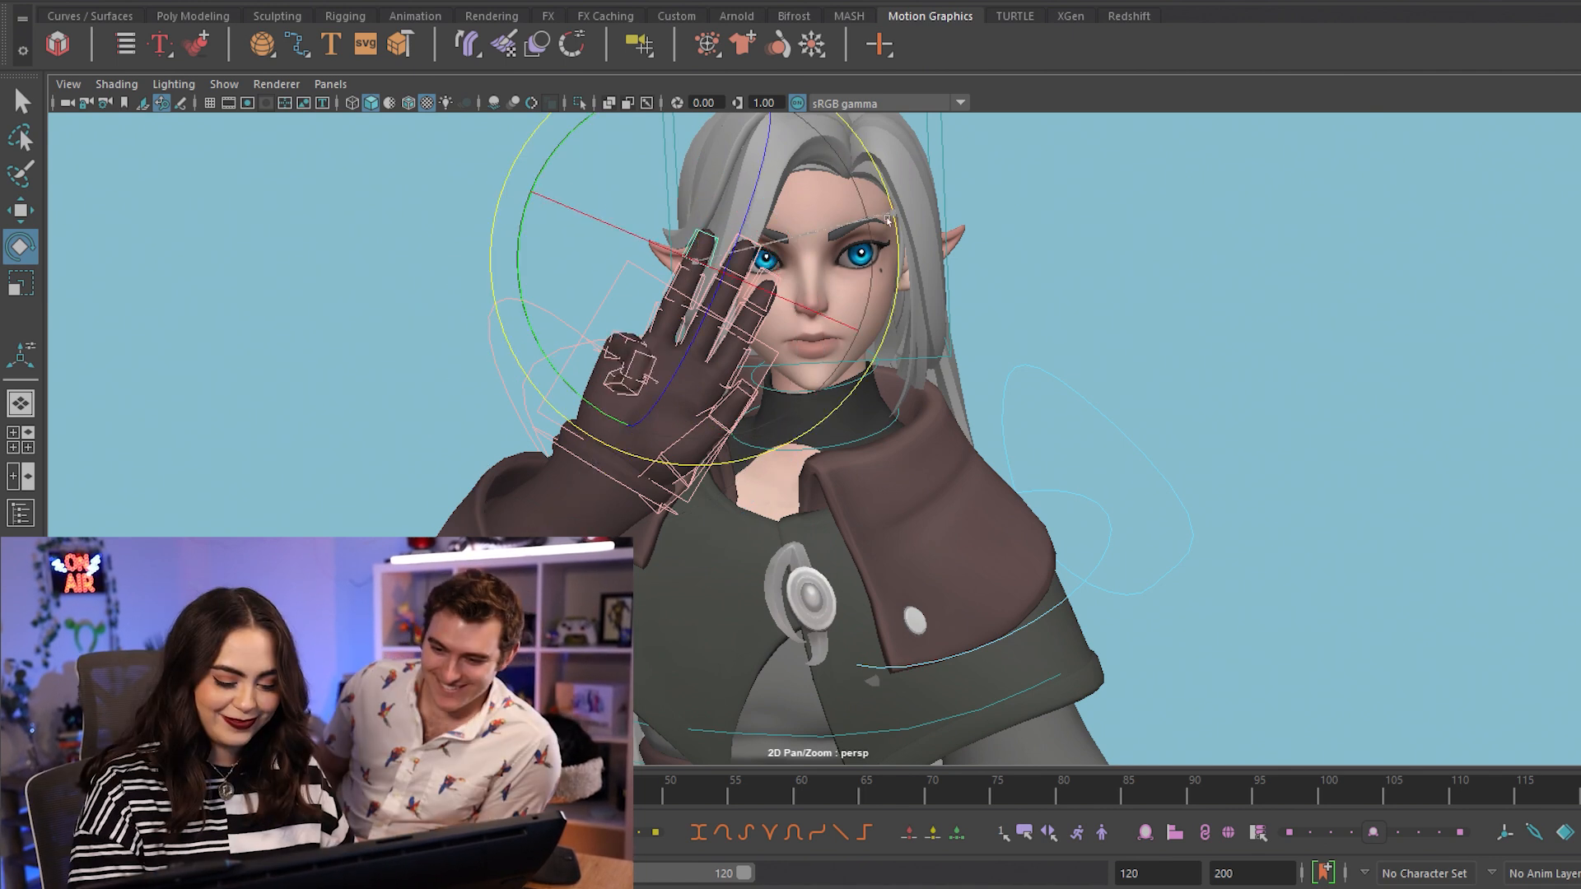
pyautogui.moveTo(895, 214)
pyautogui.mouseDown()
pyautogui.moveTo(880, 406)
pyautogui.moveTo(731, 177)
pyautogui.mouseUp()
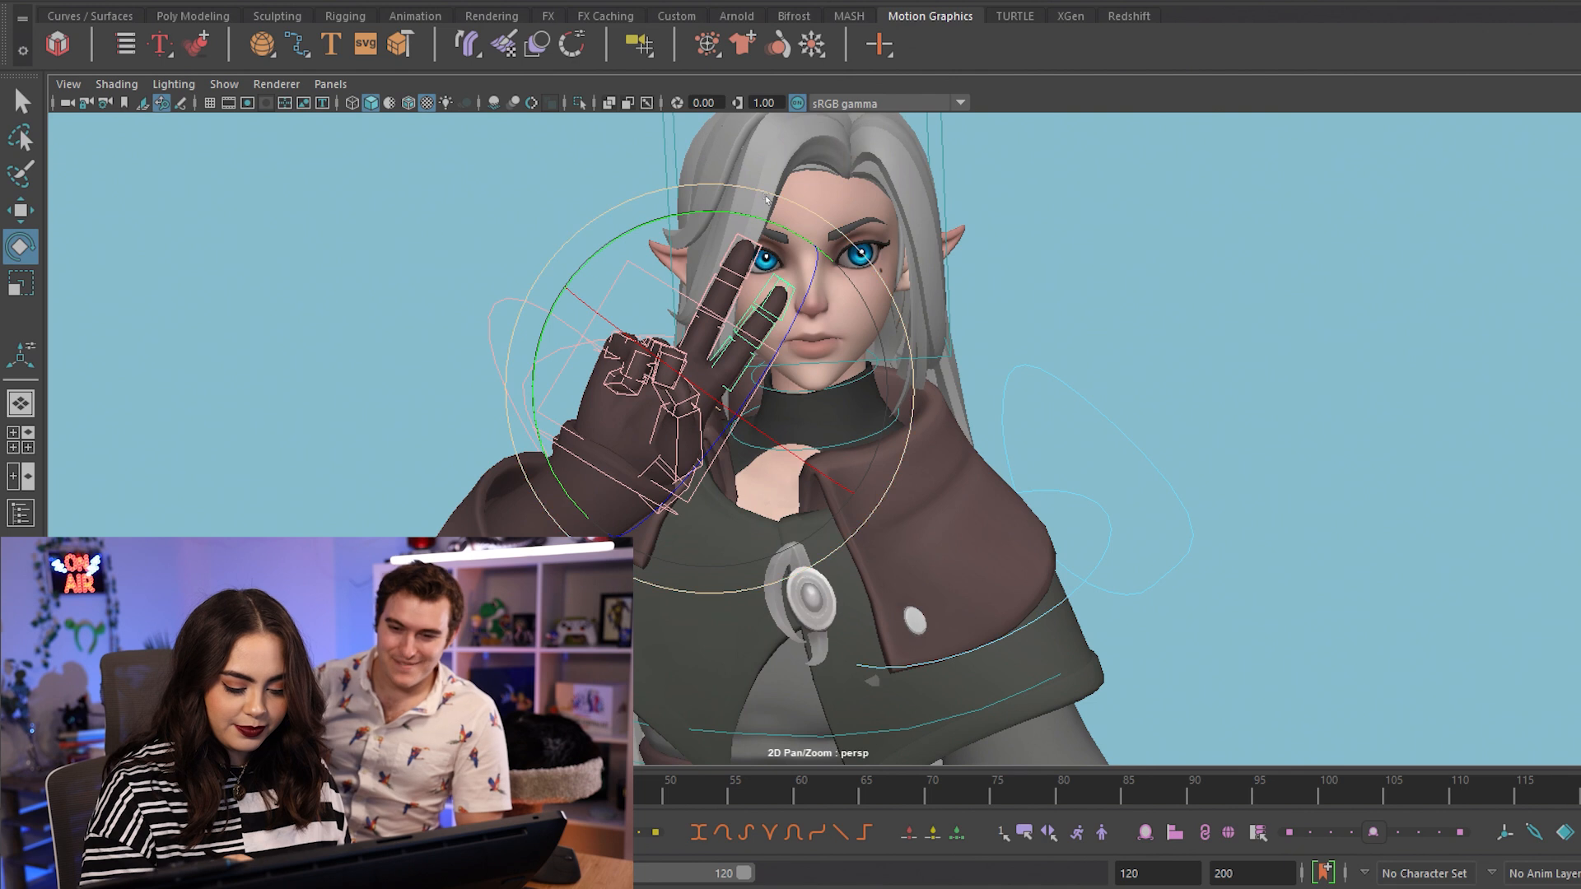
pyautogui.moveTo(767, 199); pyautogui.dragTo(827, 216)
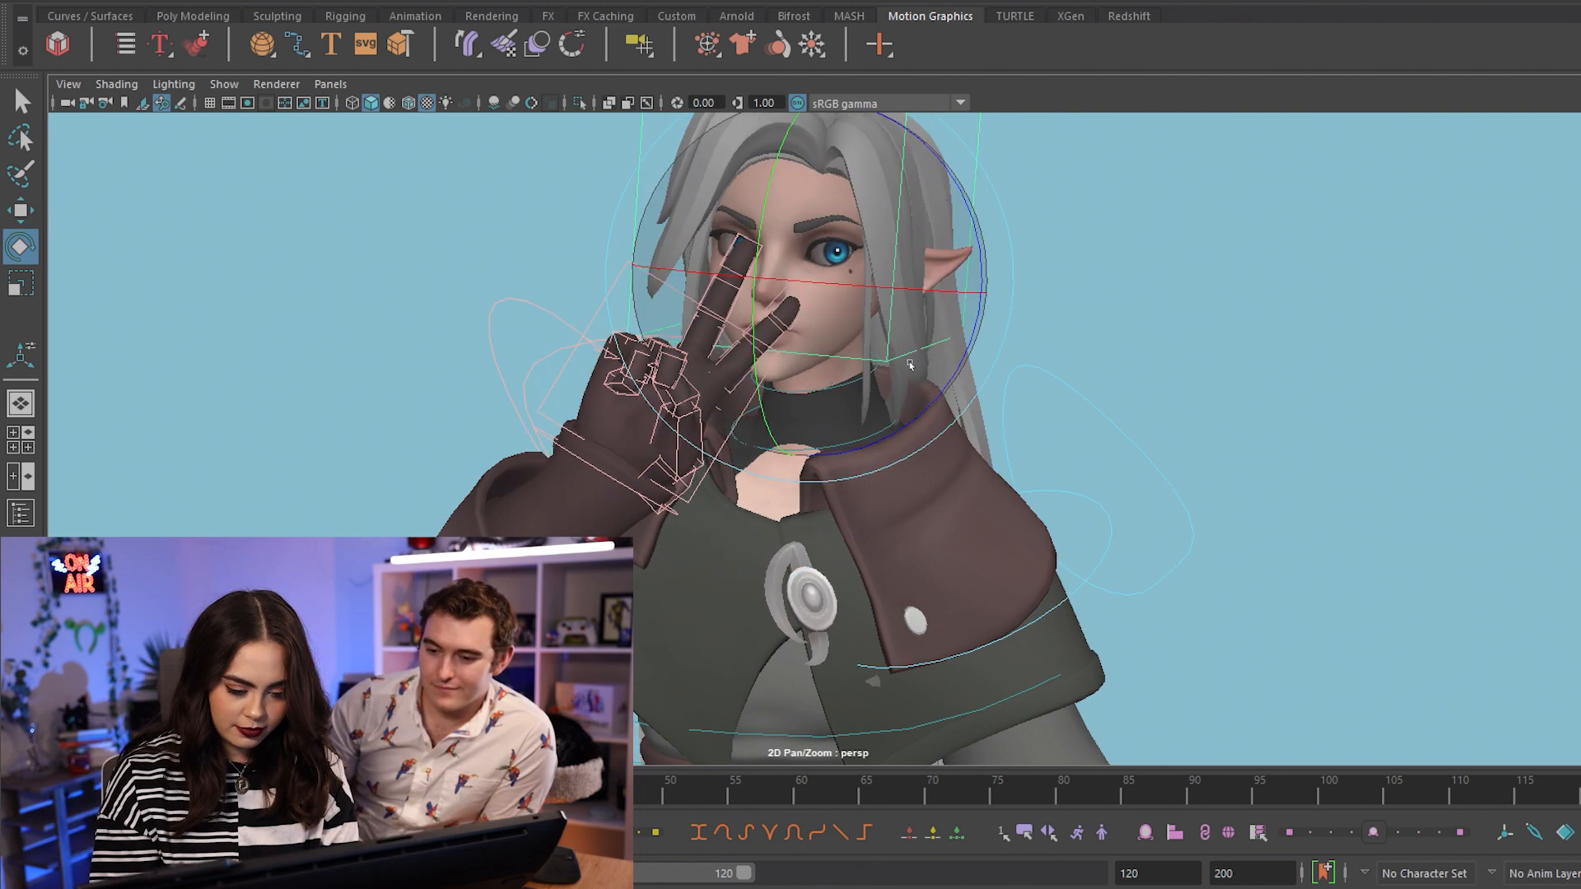
# Step: Try turning and tilting the head with its control, and undo the rotation
pyautogui.moveTo(910, 365); pyautogui.dragTo(936, 245)
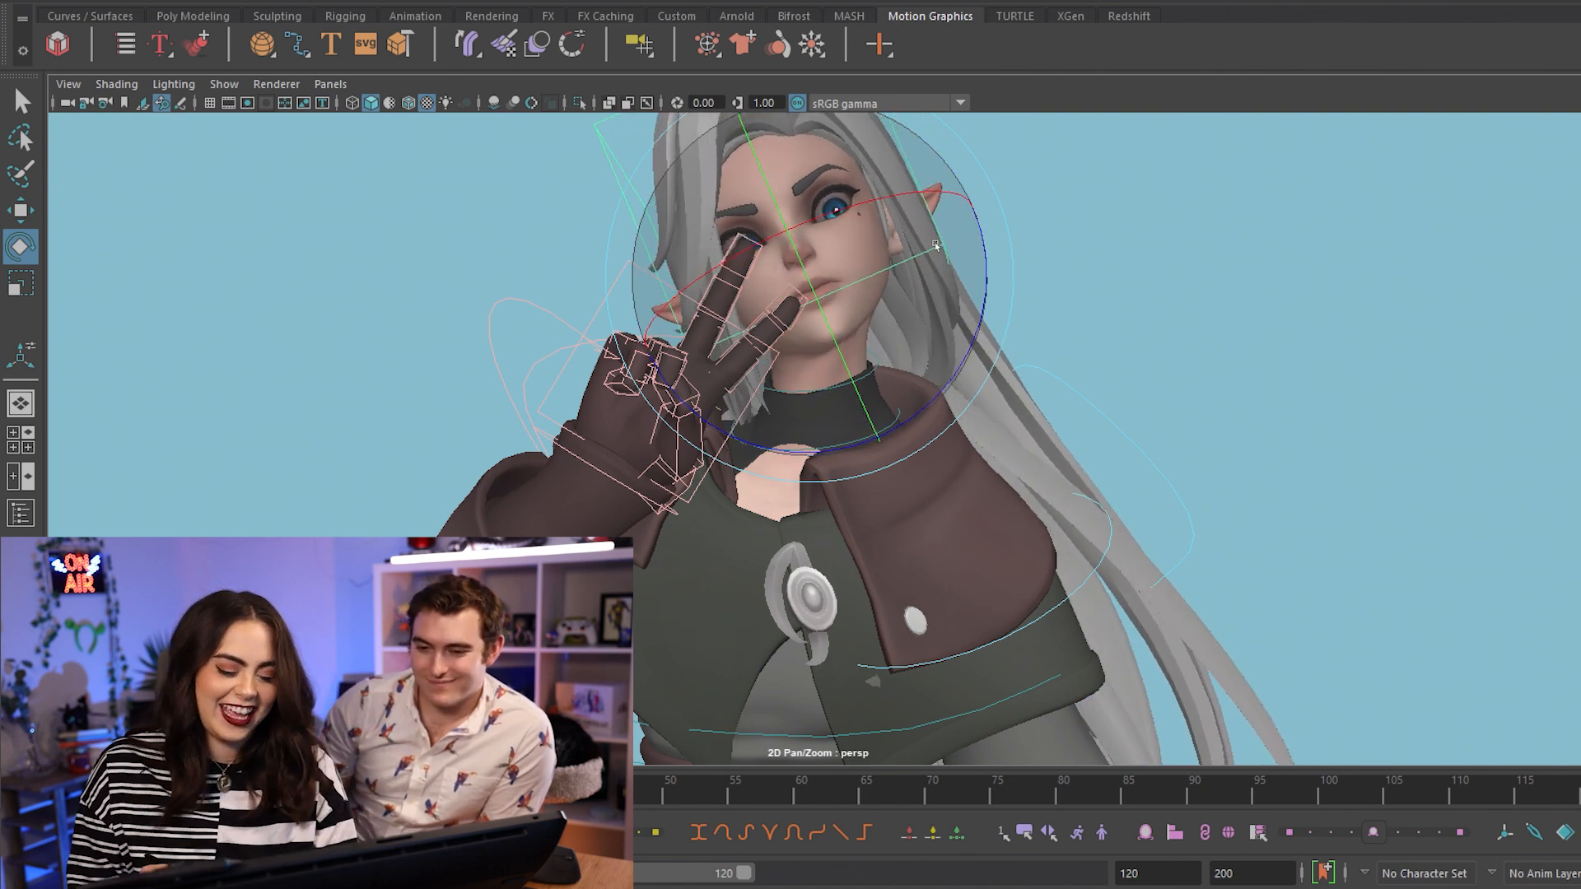
pyautogui.hotkey('ctrl', 'z')
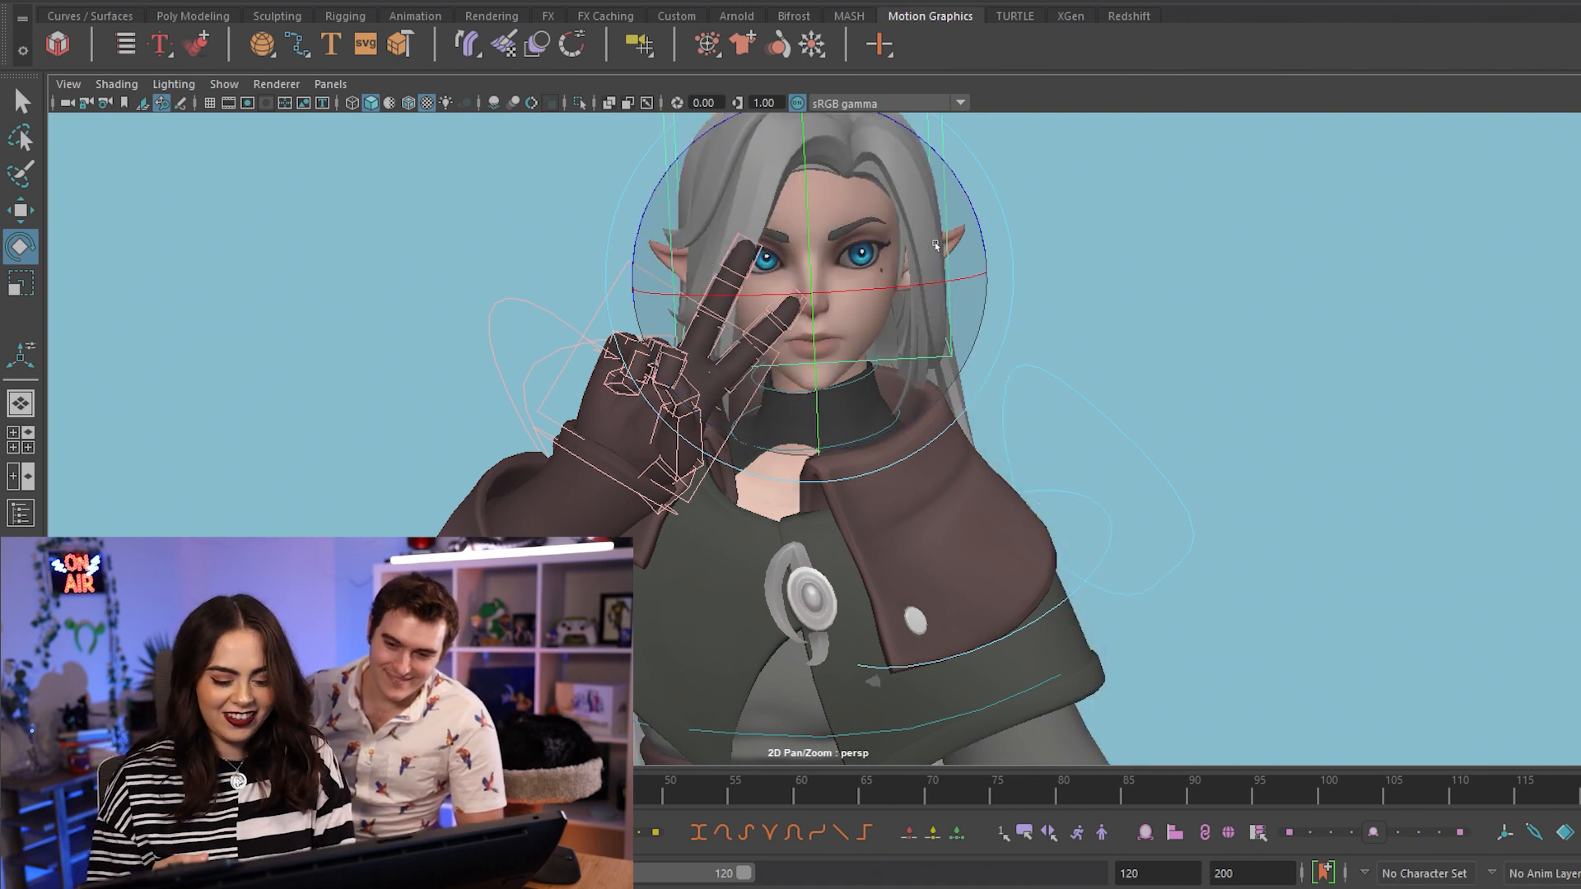
pyautogui.keyDown('alt'); pyautogui.moveTo(1285, 379); pyautogui.dragTo(1406, 428); pyautogui.keyUp('alt')
pyautogui.keyDown('alt'); pyautogui.moveTo(1226, 630); pyautogui.dragTo(1485, 565); pyautogui.keyUp('alt')
pyautogui.keyDown('alt'); pyautogui.moveTo(700, 486); pyautogui.dragTo(881, 500); pyautogui.keyUp('alt')
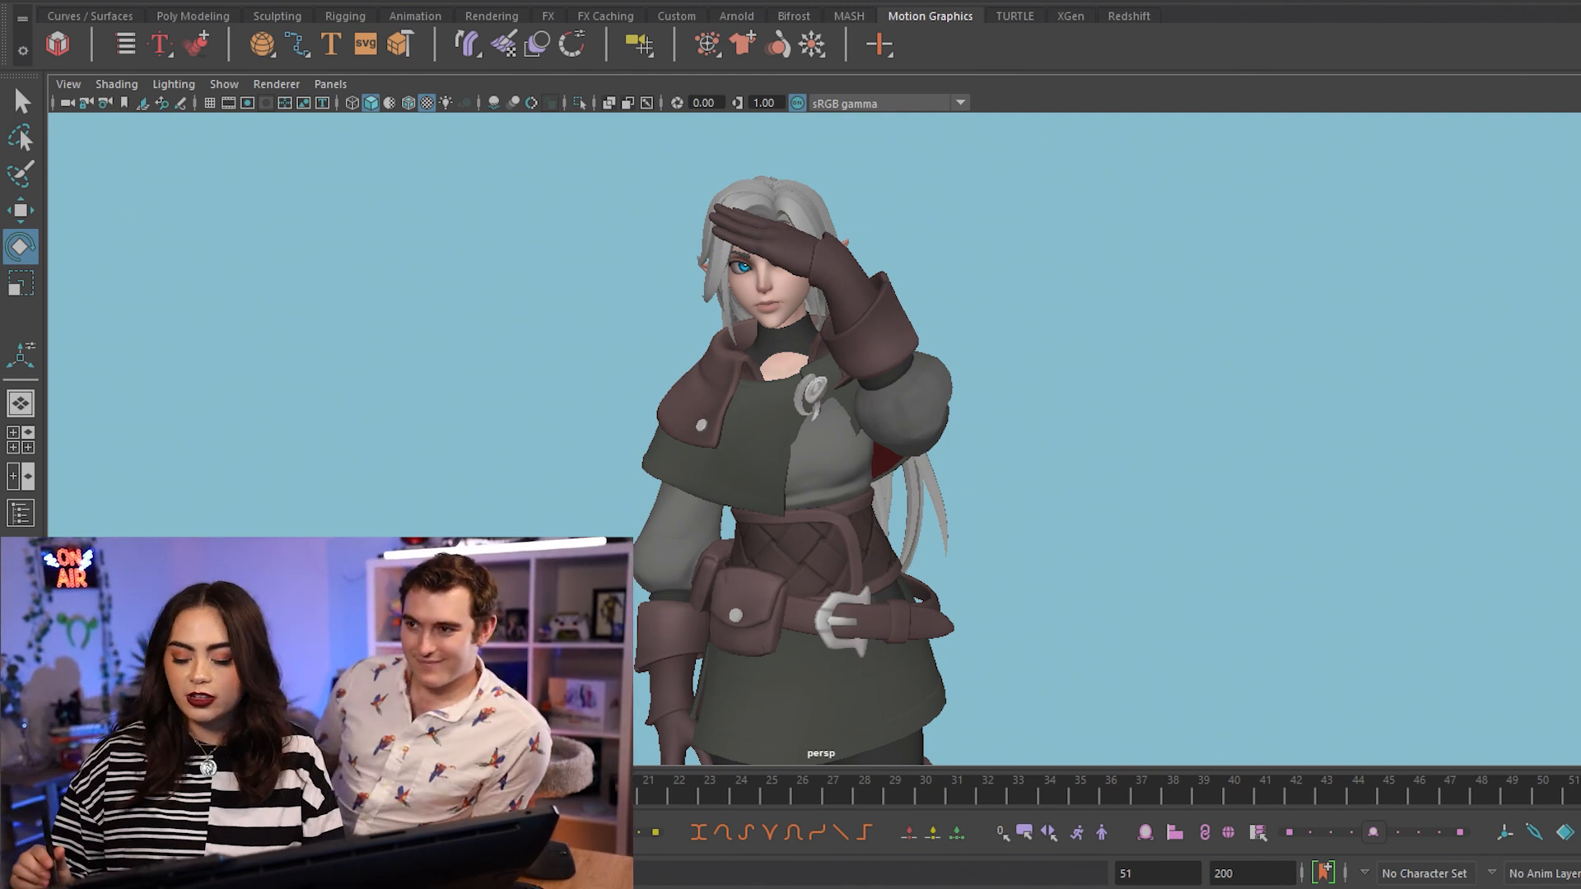
# Step: Rotate the left arm control to swing the lowered arm forward in the in-between pose, and play back the animation
pyautogui.hotkey('alt', 'v')
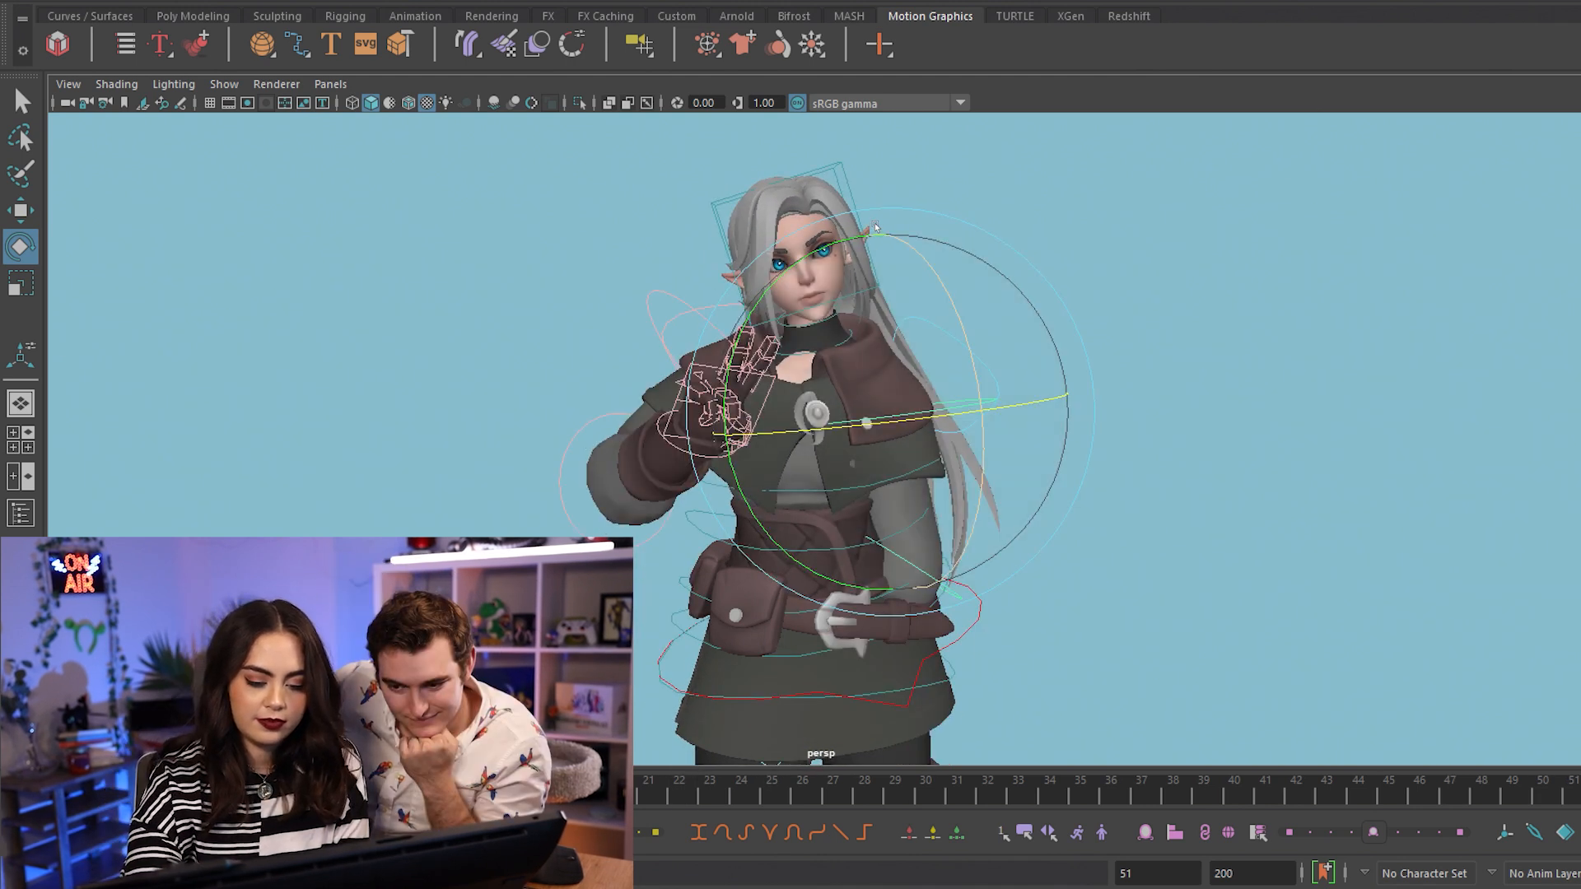
pyautogui.moveTo(876, 236); pyautogui.dragTo(707, 292)
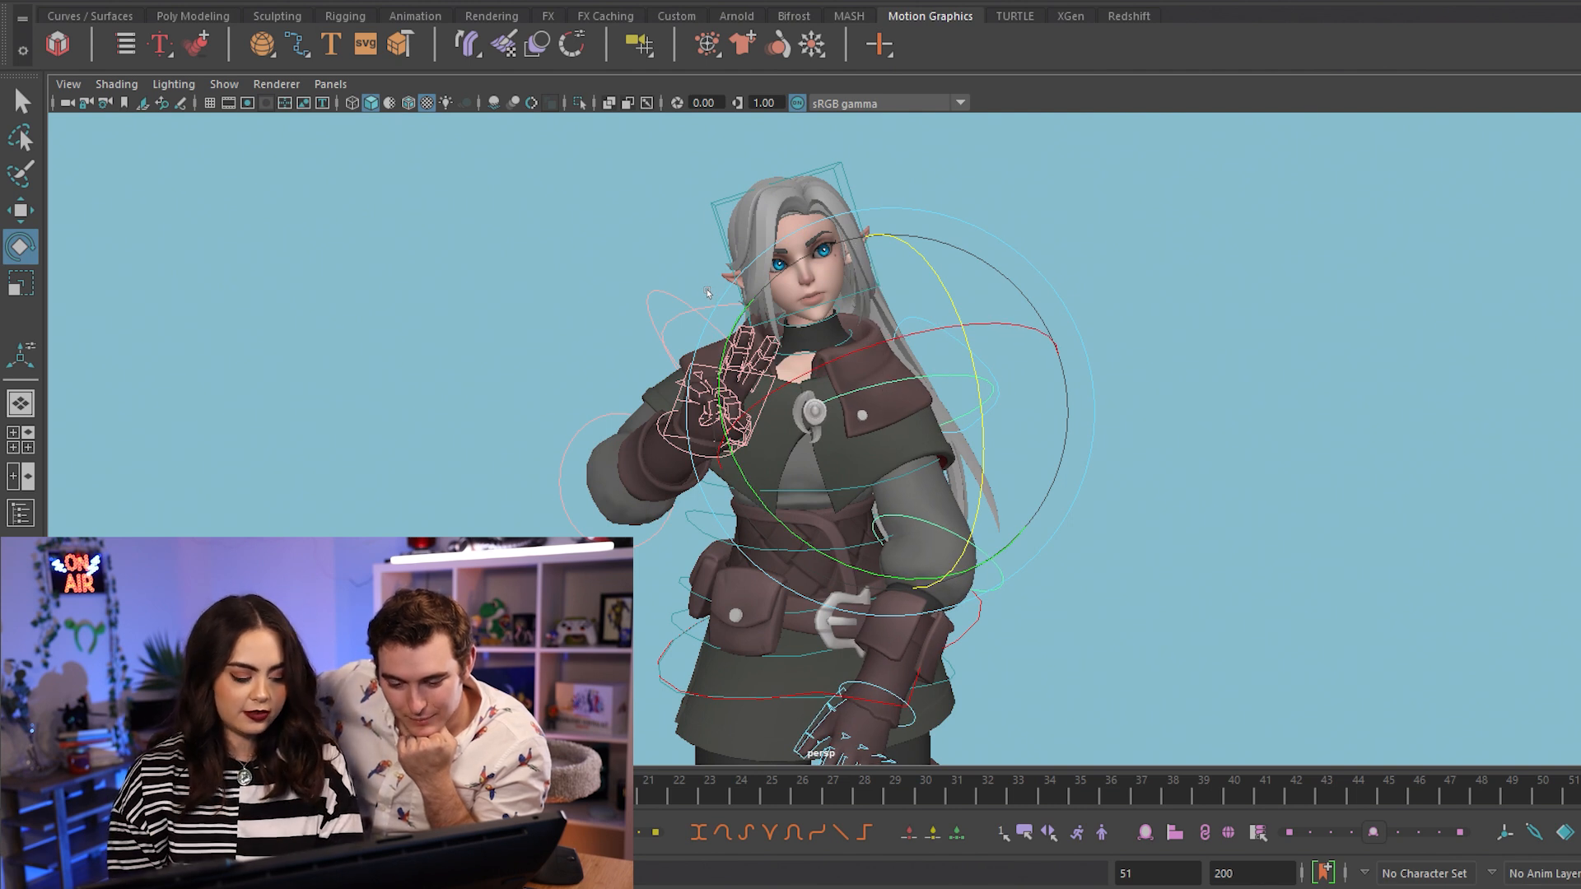
pyautogui.hotkey('alt', 'v')
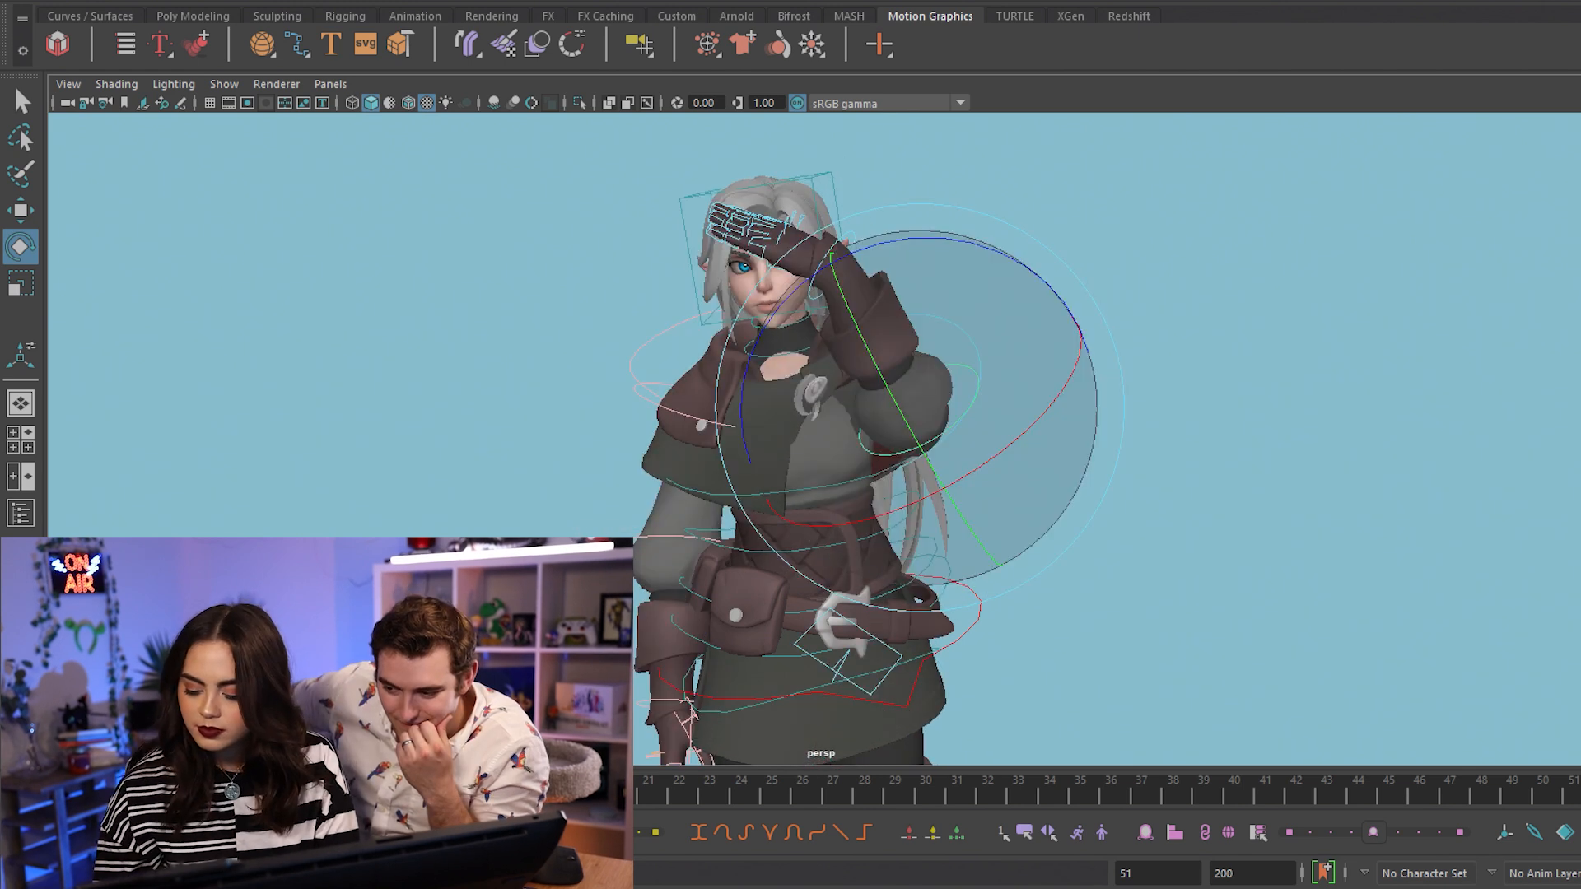
# Step: Move the rig key at frame 27 to frame 34 and check the timing in playback
pyautogui.hotkey('alt', 'v')
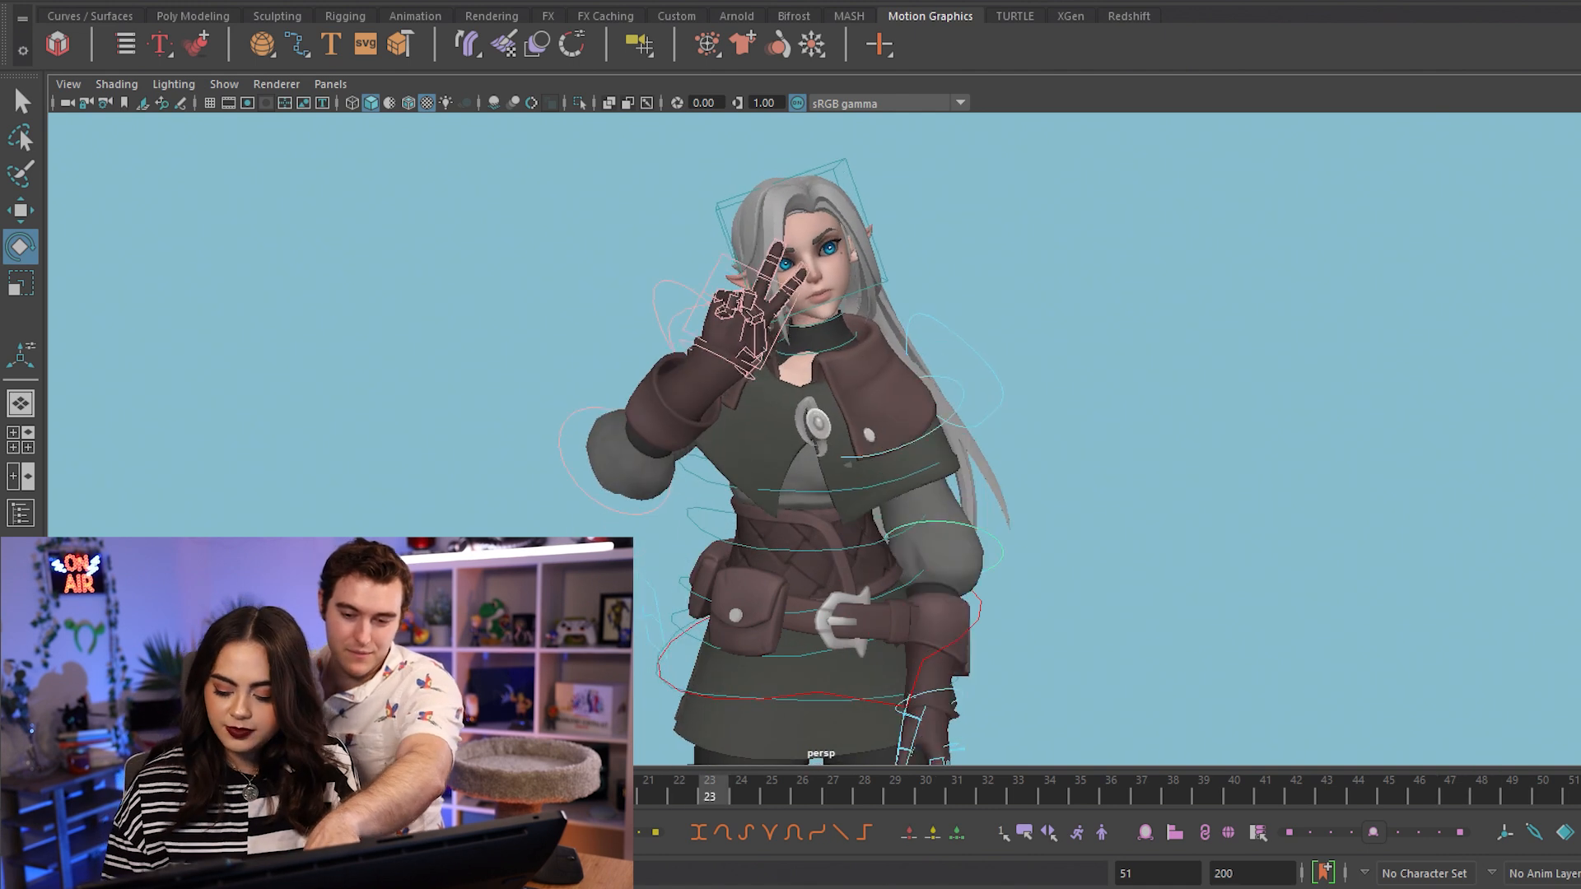
pyautogui.hotkey('alt', 'v')
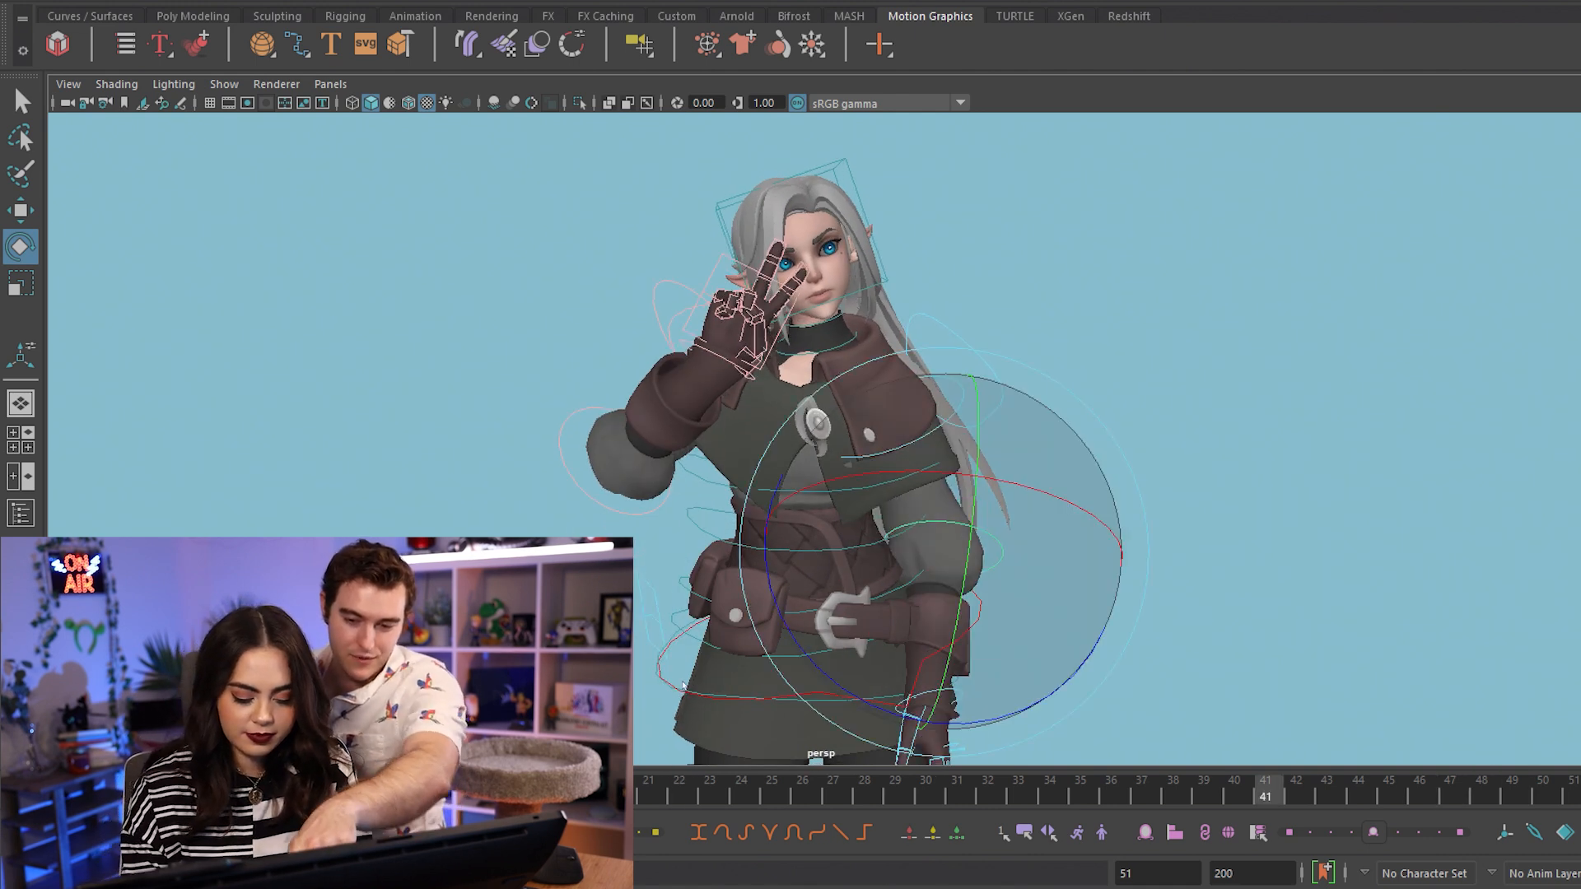
pyautogui.hotkey('alt', 'v')
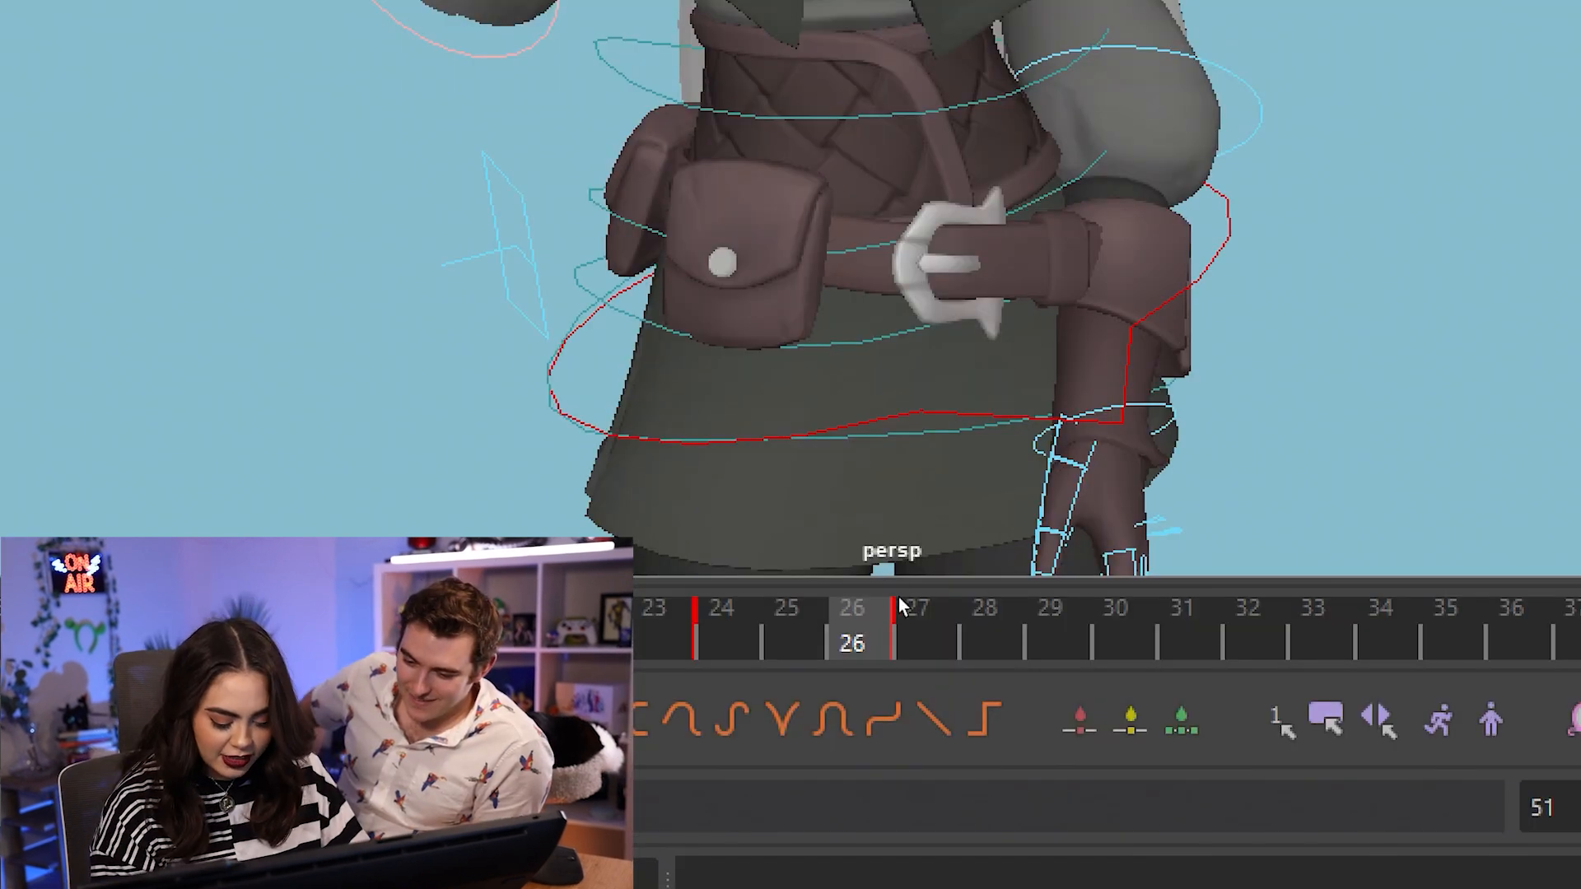
pyautogui.keyDown('shift'); pyautogui.click(900, 606); pyautogui.keyUp('shift')
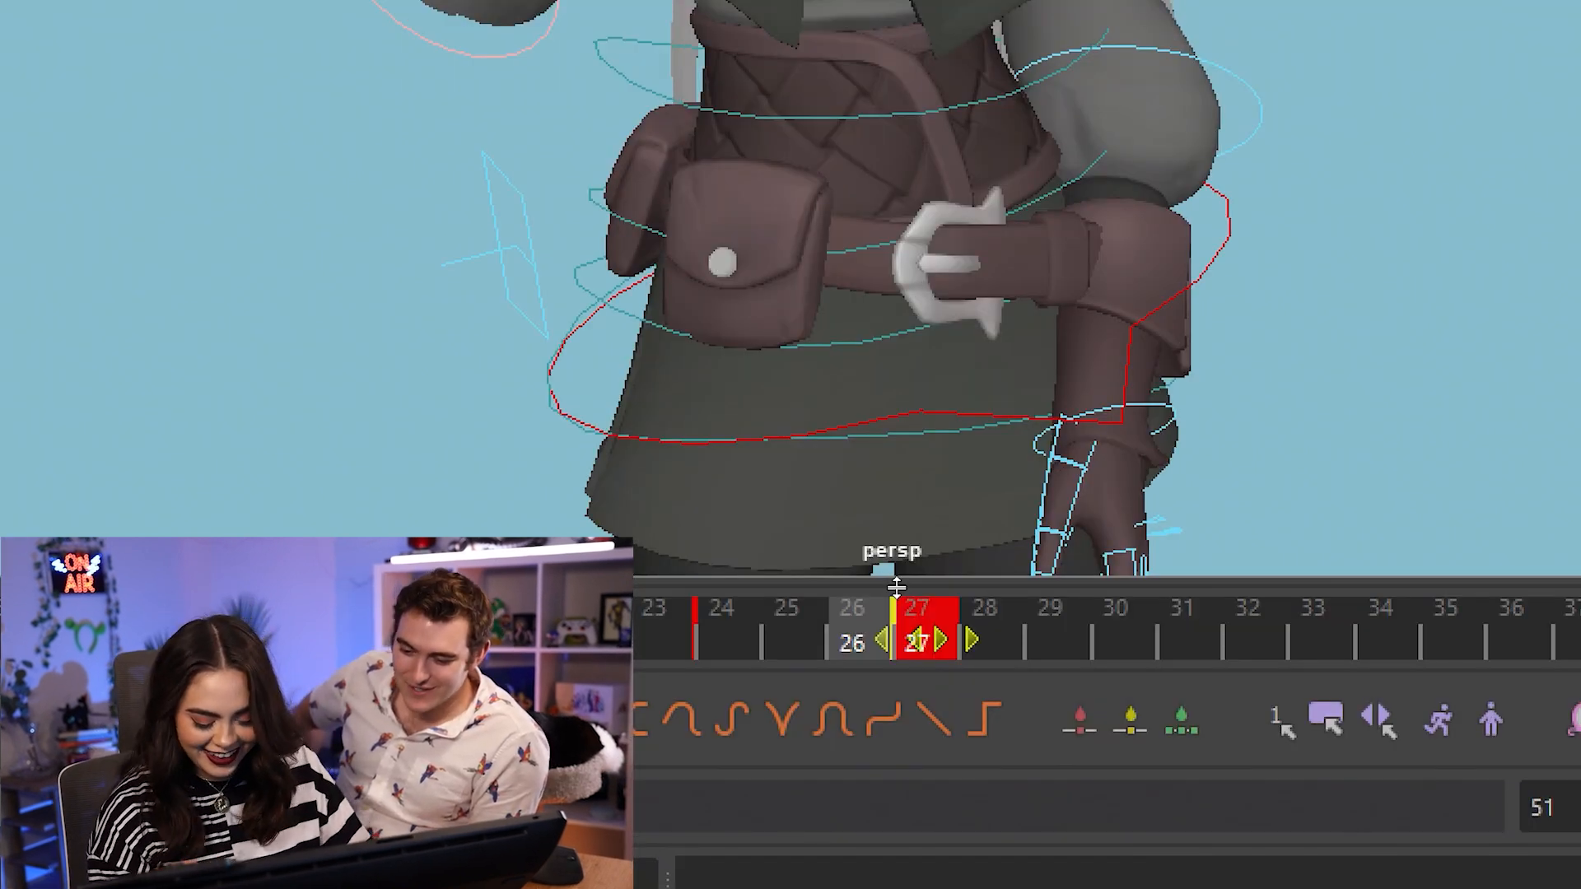
pyautogui.moveTo(921, 632); pyautogui.dragTo(1401, 638)
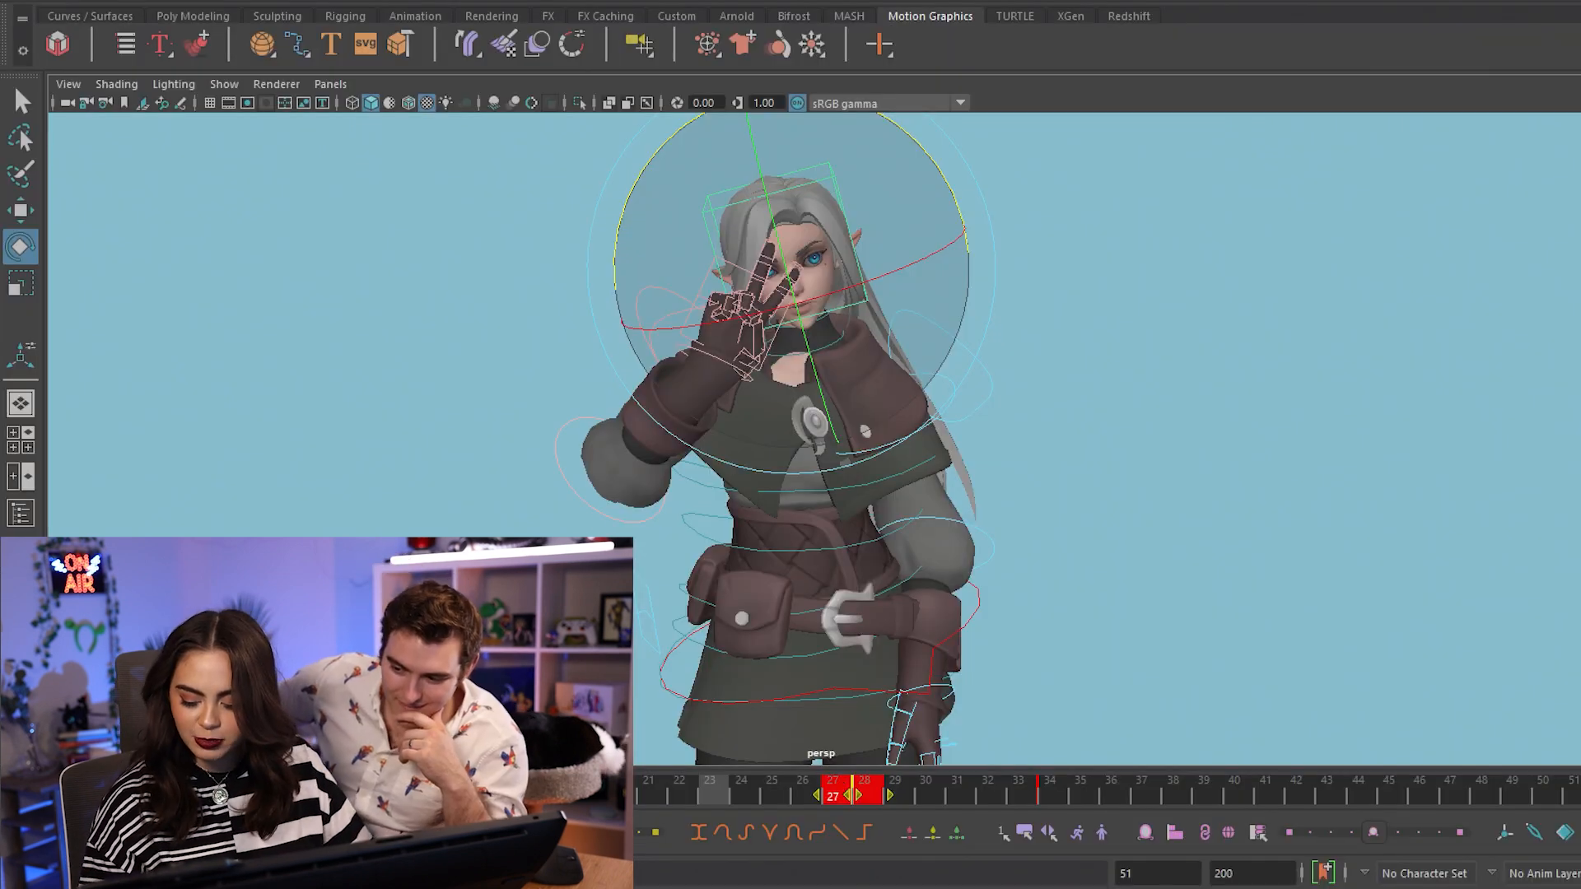
pyautogui.hotkey('alt', 'v')
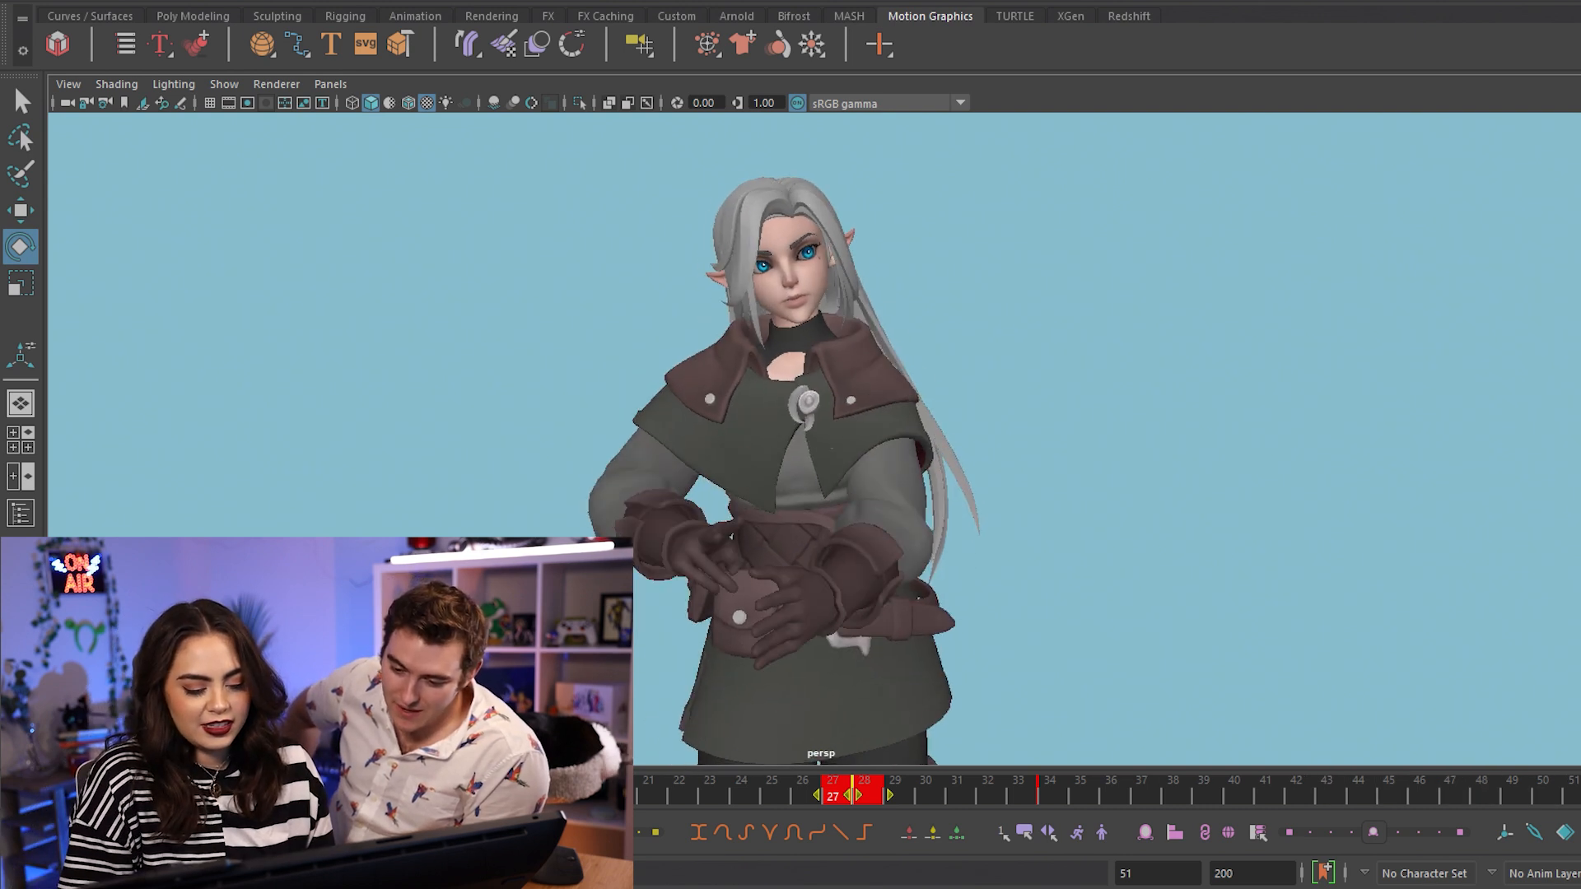
# Step: Go to frame 24 and move the eye aim controls to redirect the character's gaze
pyautogui.click(740, 788)
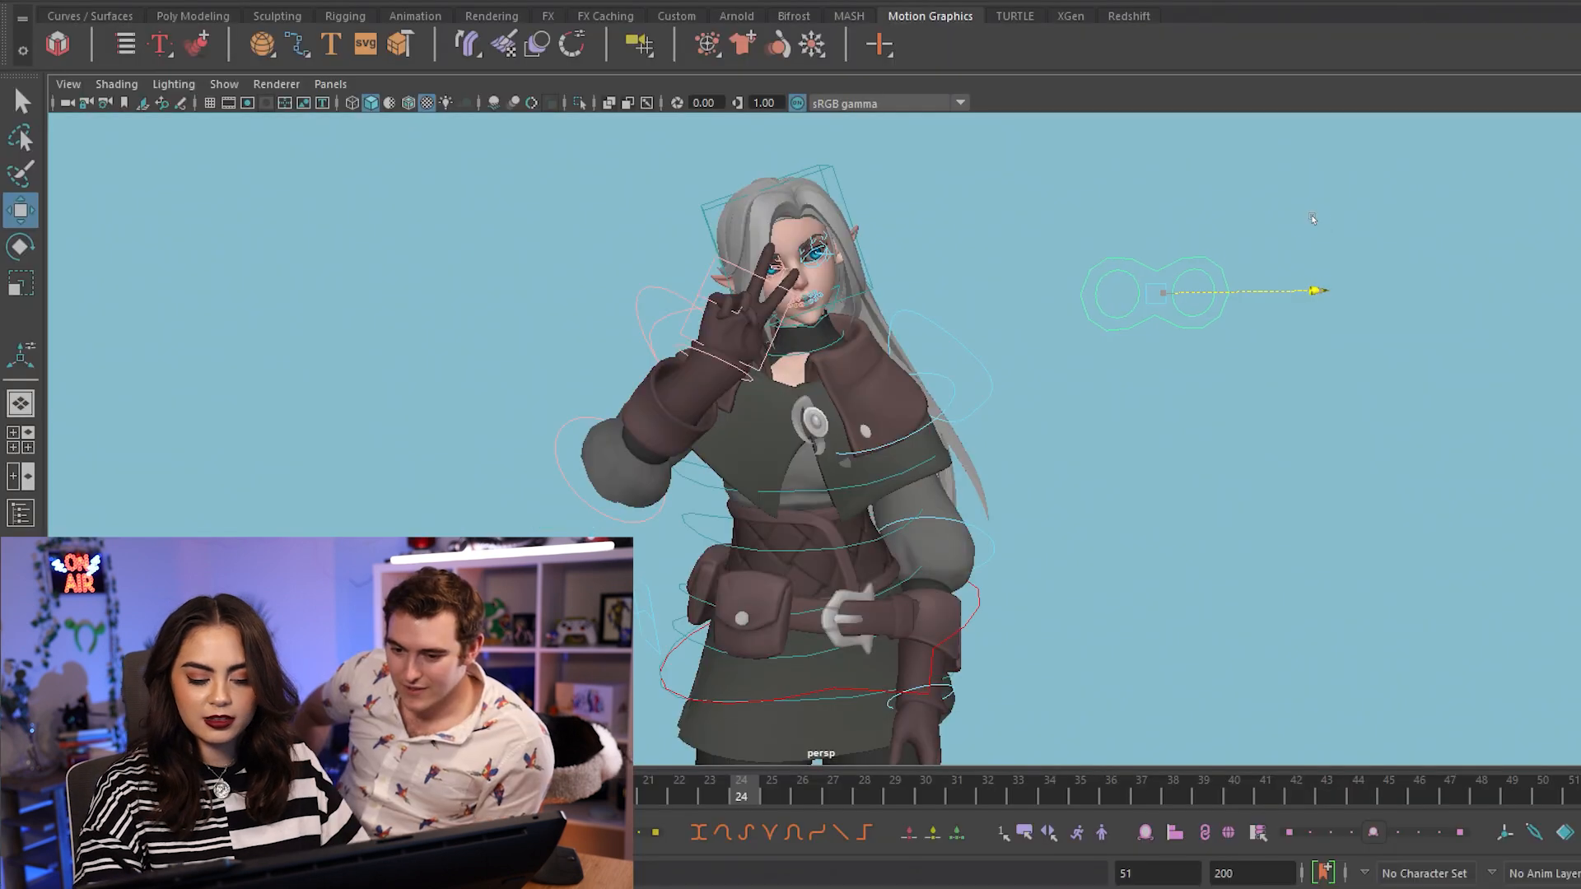
pyautogui.moveTo(1044, 330); pyautogui.dragTo(1397, 425, button='middle')
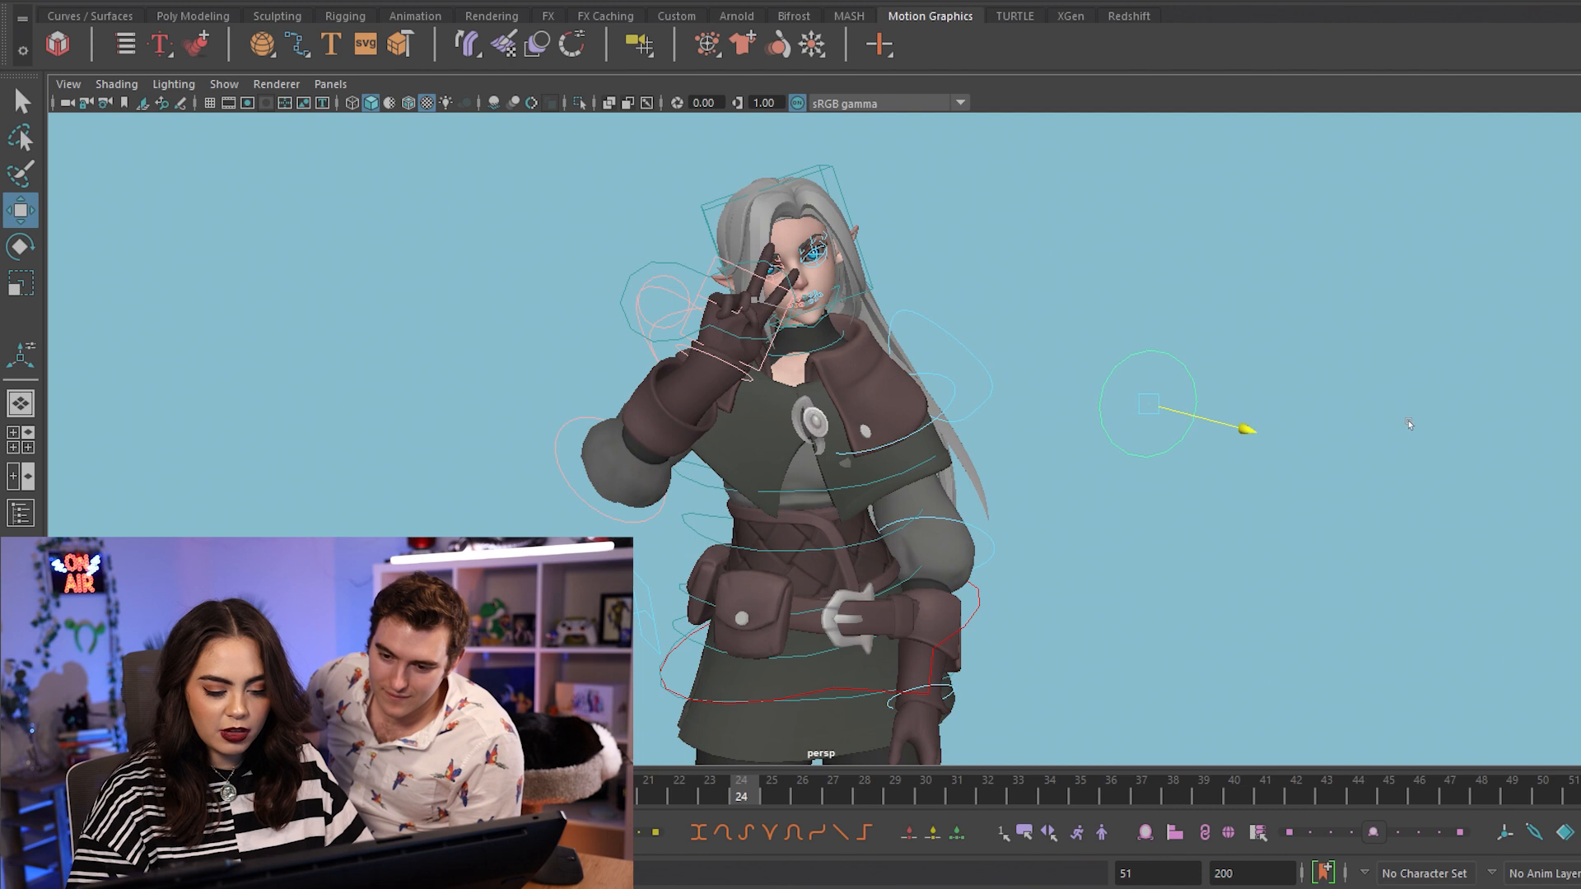
pyautogui.moveTo(1354, 482); pyautogui.dragTo(916, 409, button='middle')
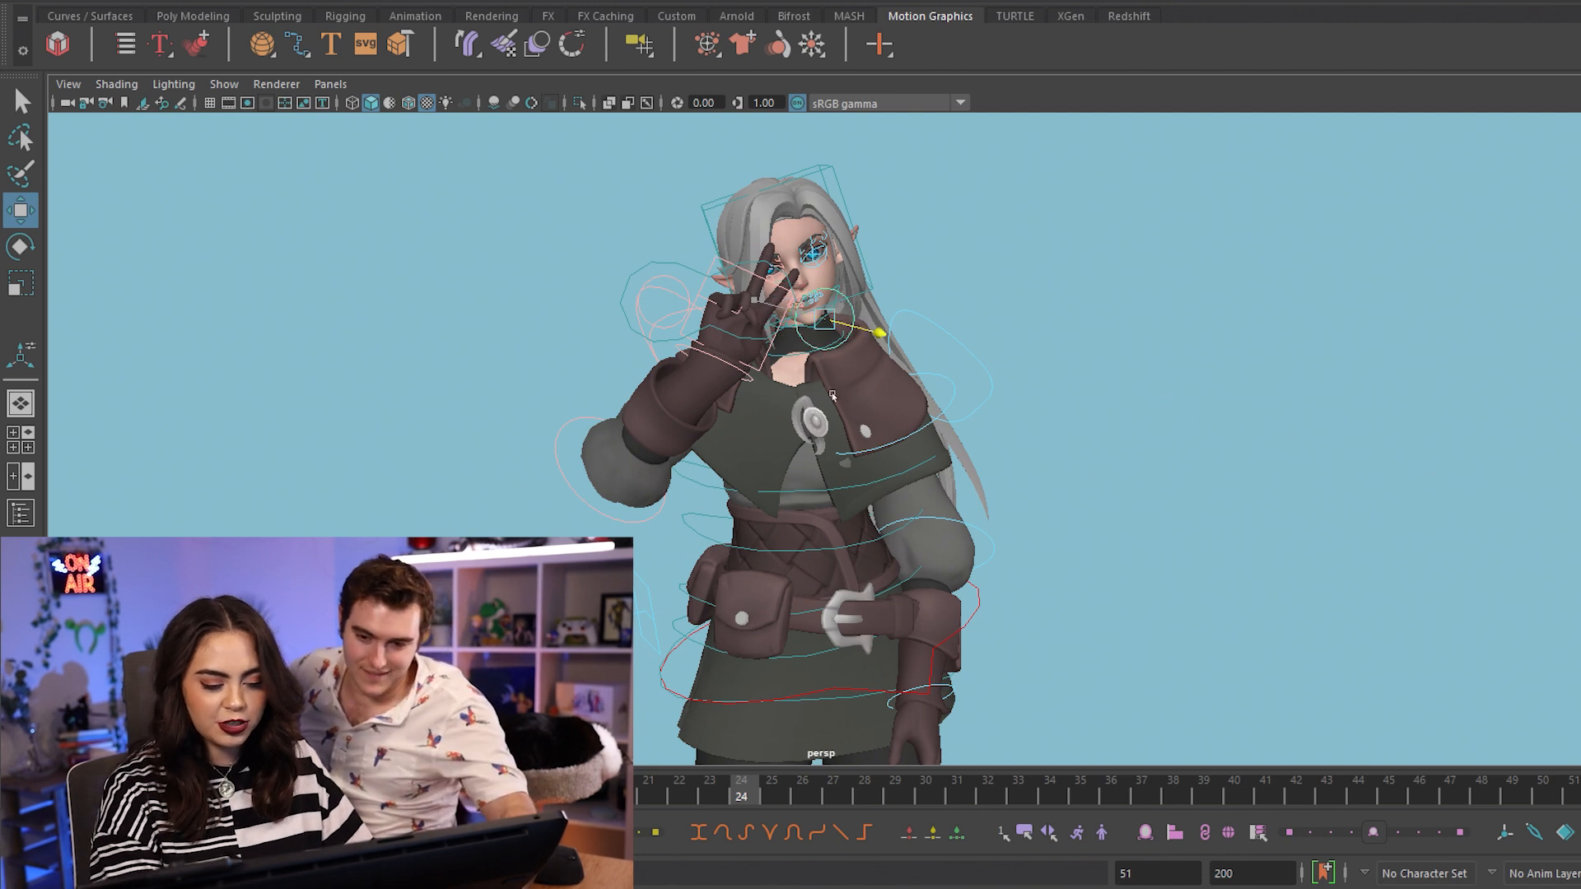
pyautogui.moveTo(756, 401); pyautogui.dragTo(1193, 512, button='middle')
# Step: Raise the left mouth corner control to pull the character's lips into a slight smirk
pyautogui.press('\\')
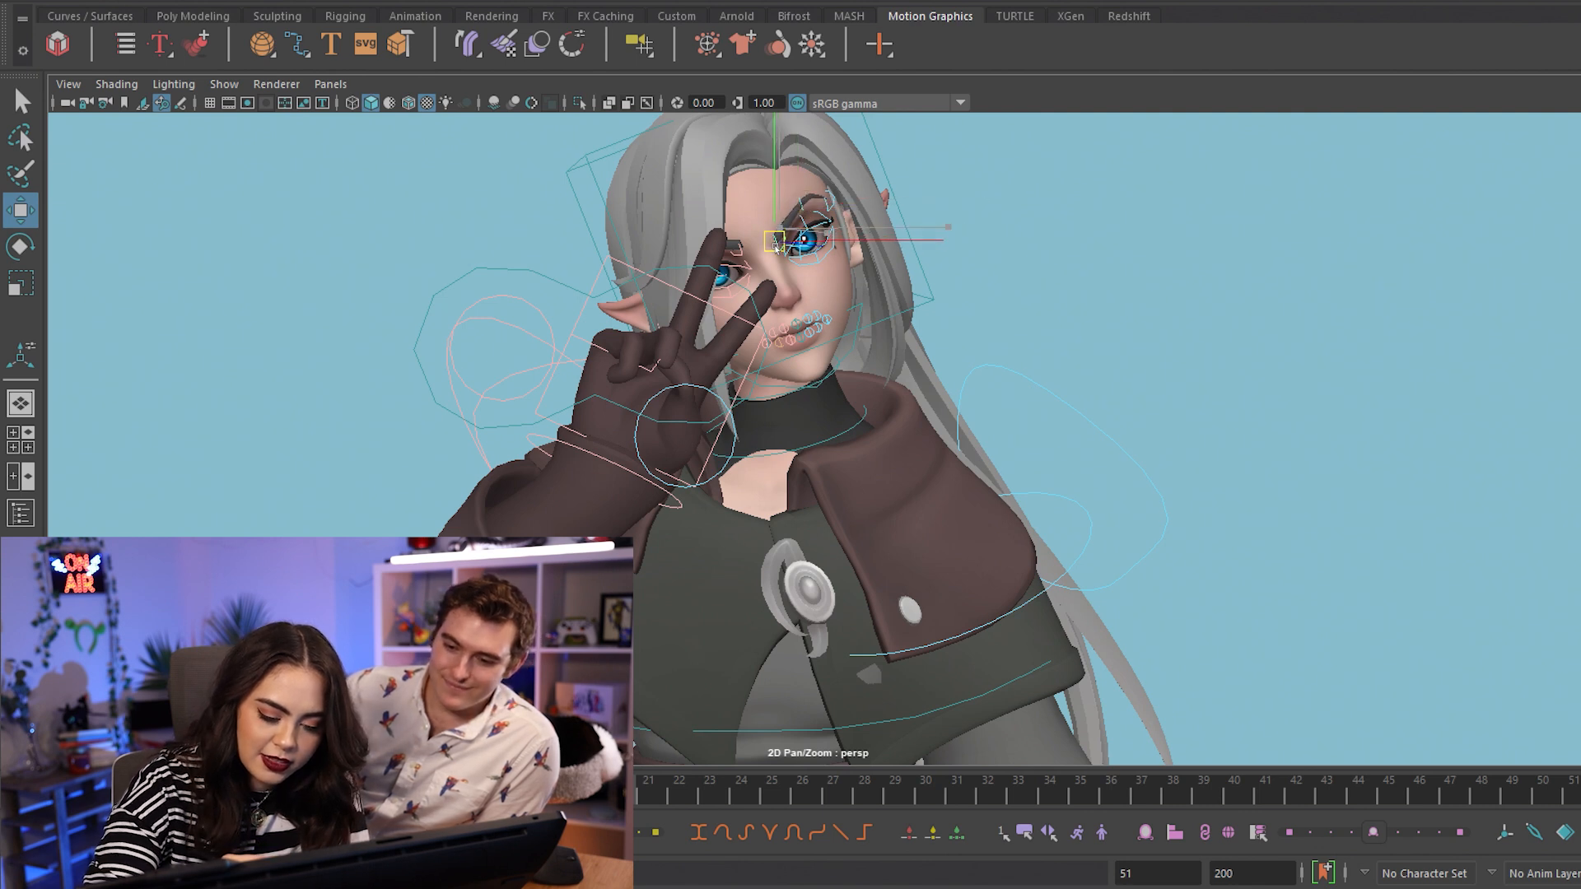
pyautogui.click(808, 319)
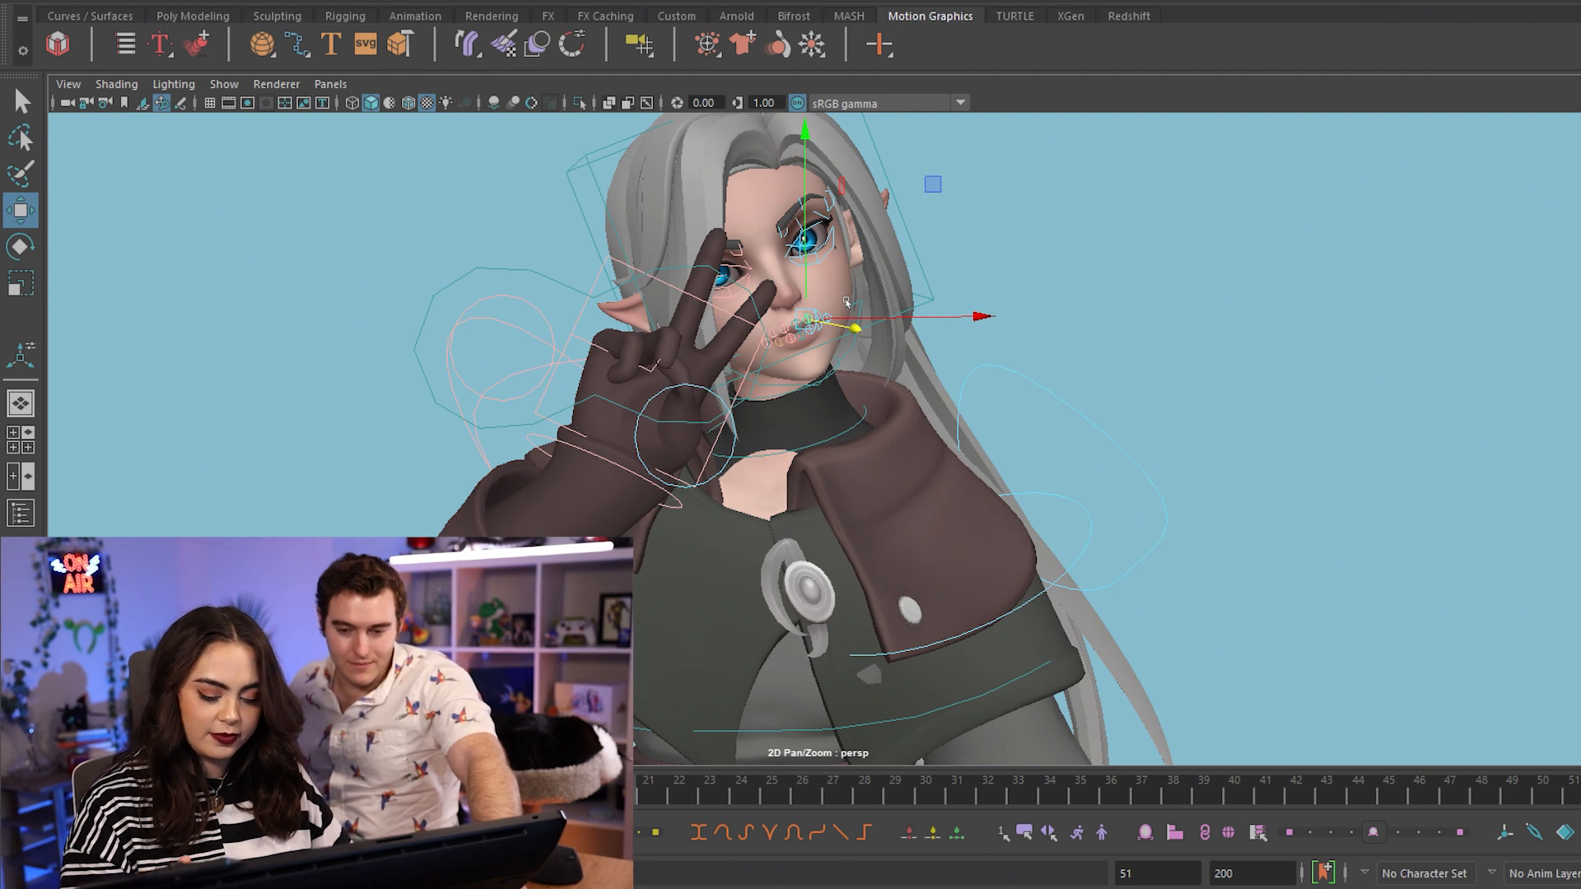
pyautogui.moveTo(1025, 255); pyautogui.dragTo(1103, 737, button='right')
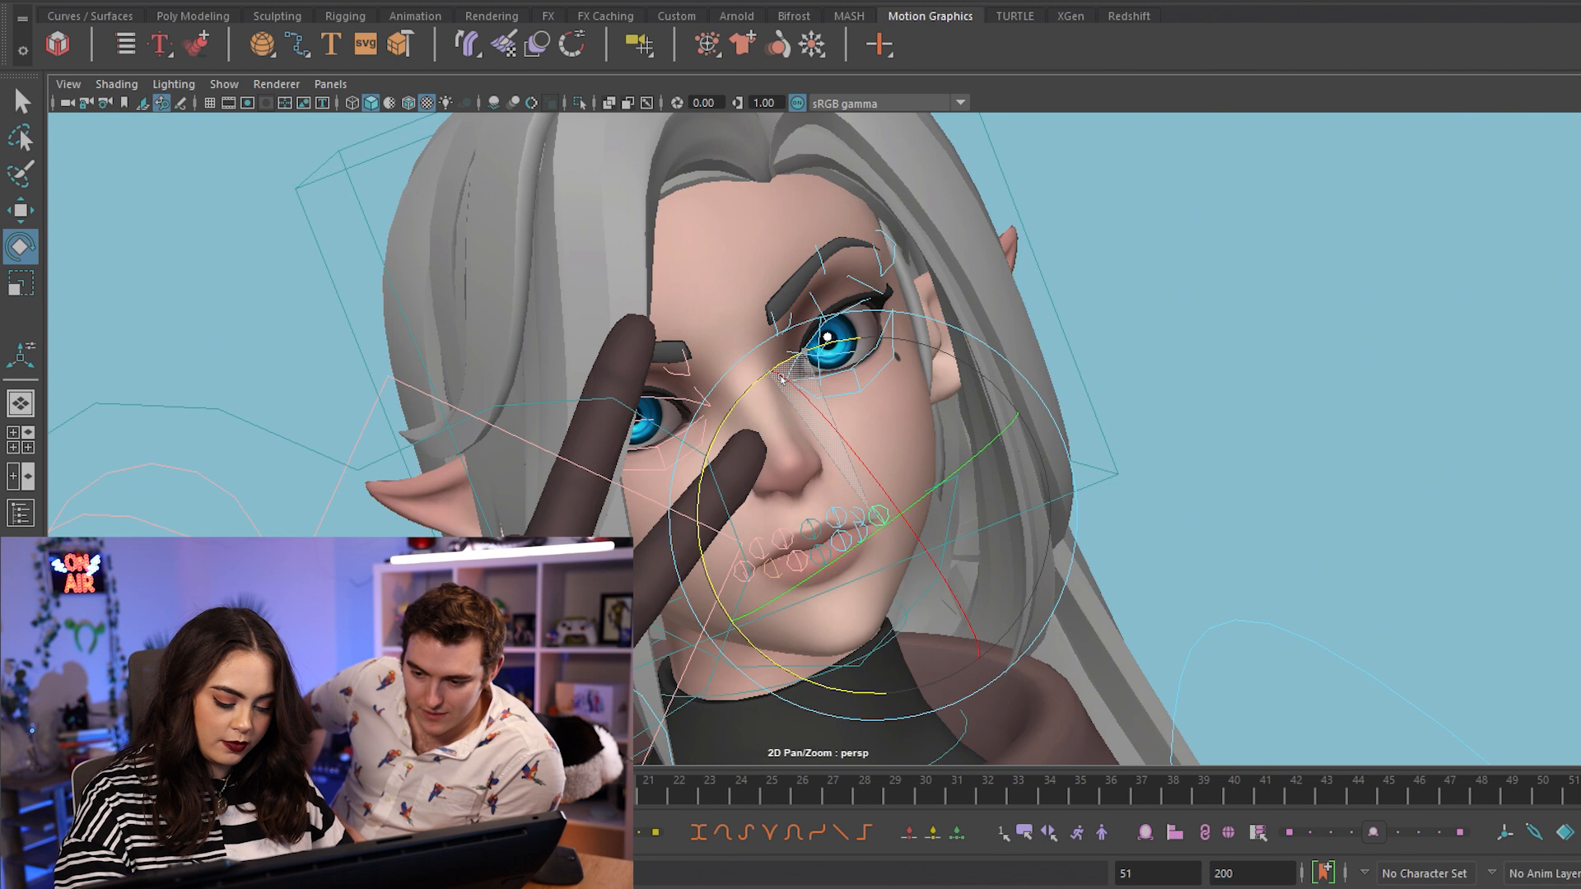
pyautogui.moveTo(774, 408); pyautogui.dragTo(778, 404)
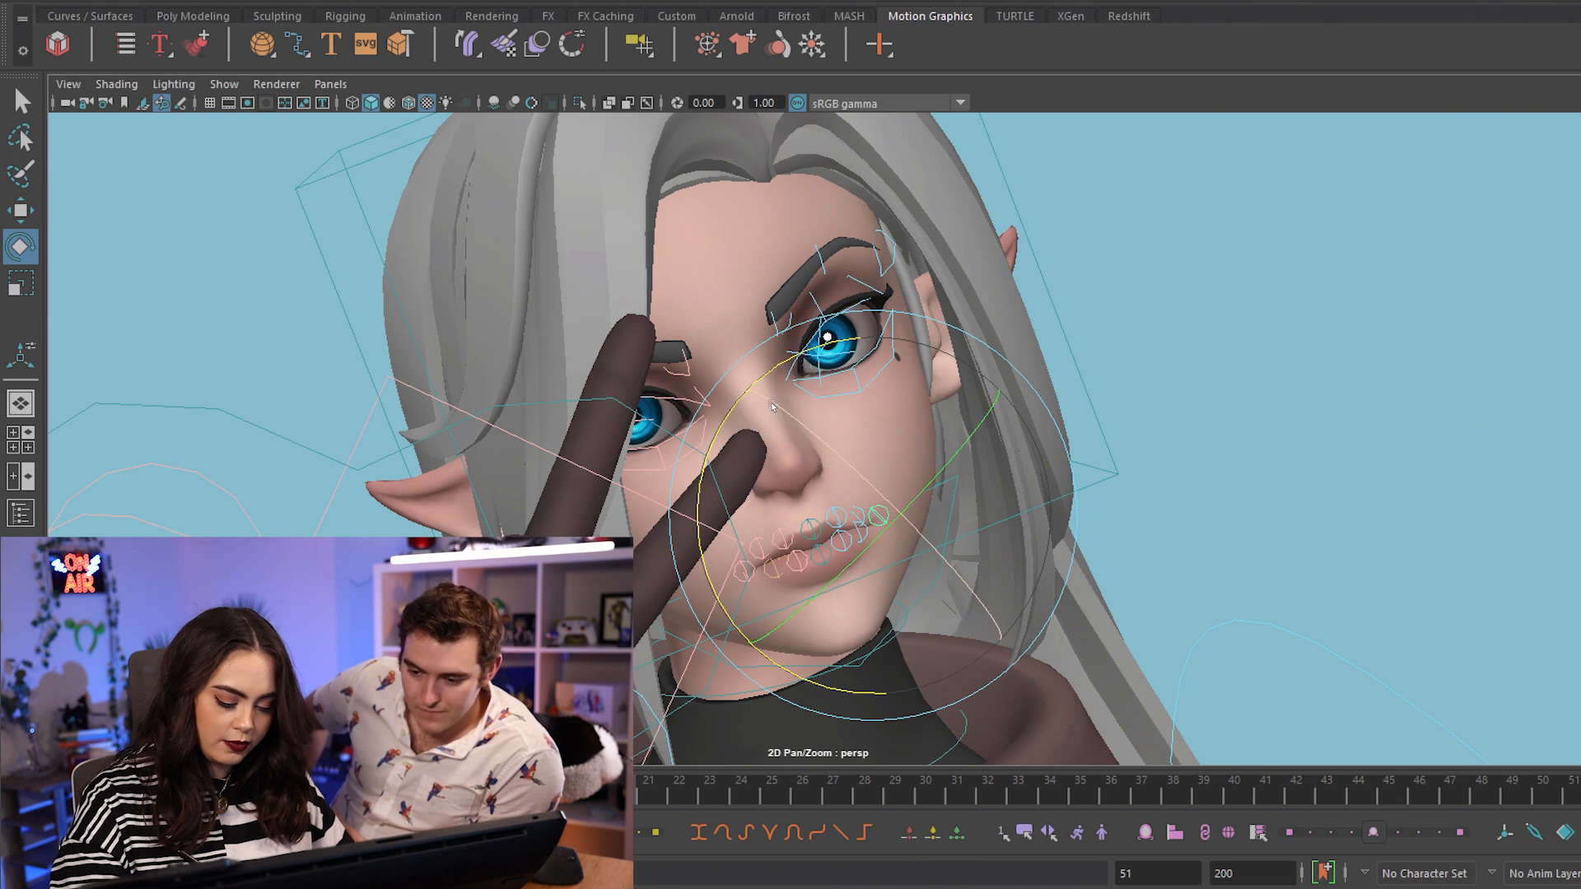
pyautogui.press('w')
pyautogui.click(856, 516)
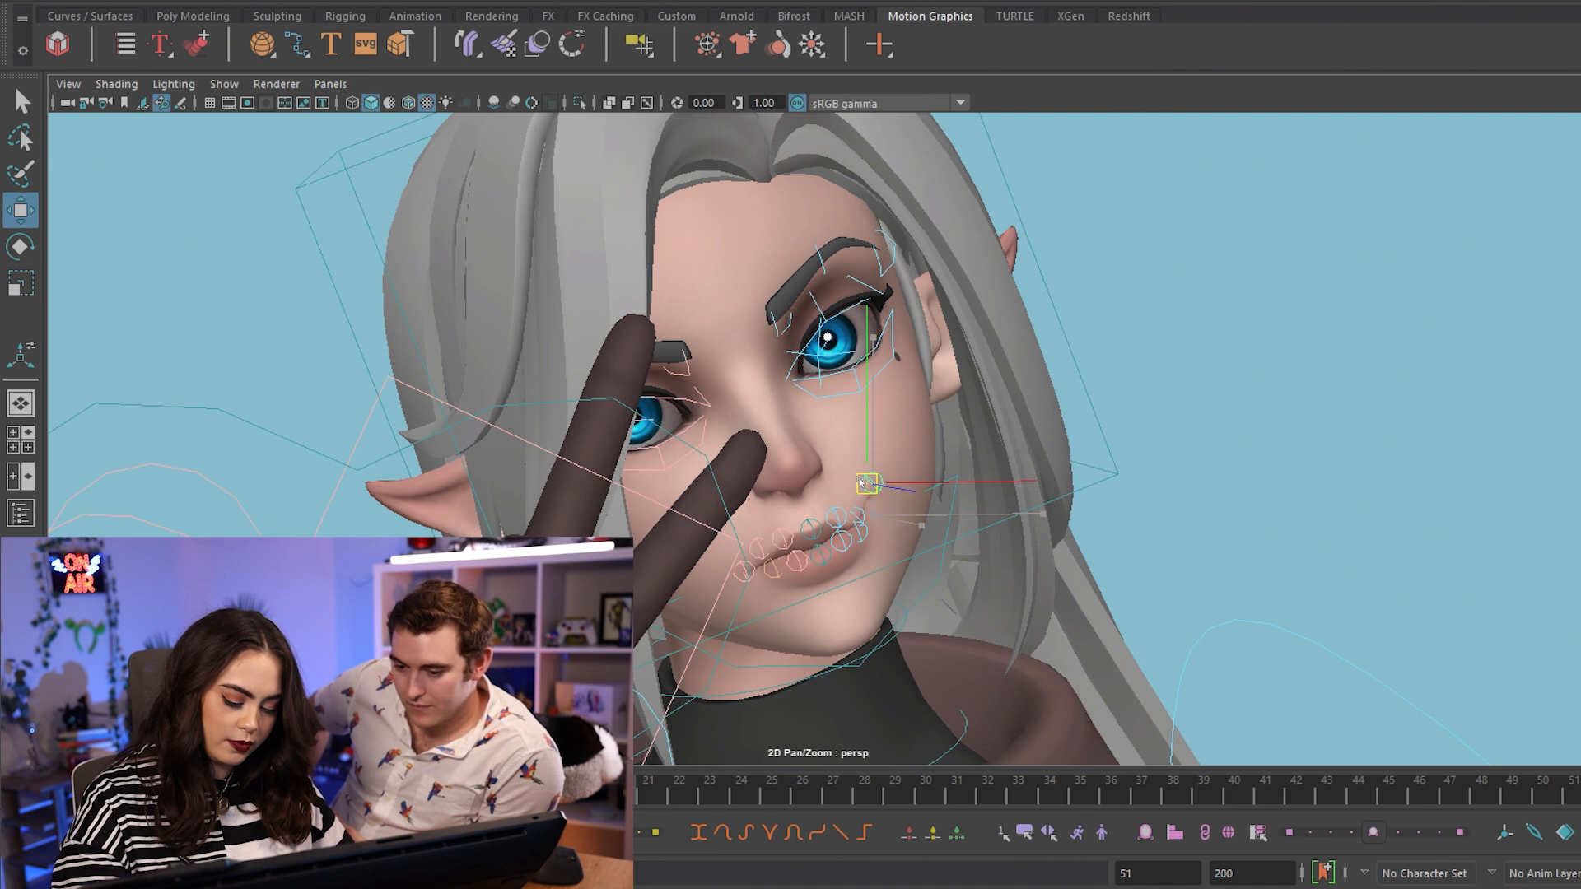
pyautogui.moveTo(850, 424); pyautogui.dragTo(852, 386)
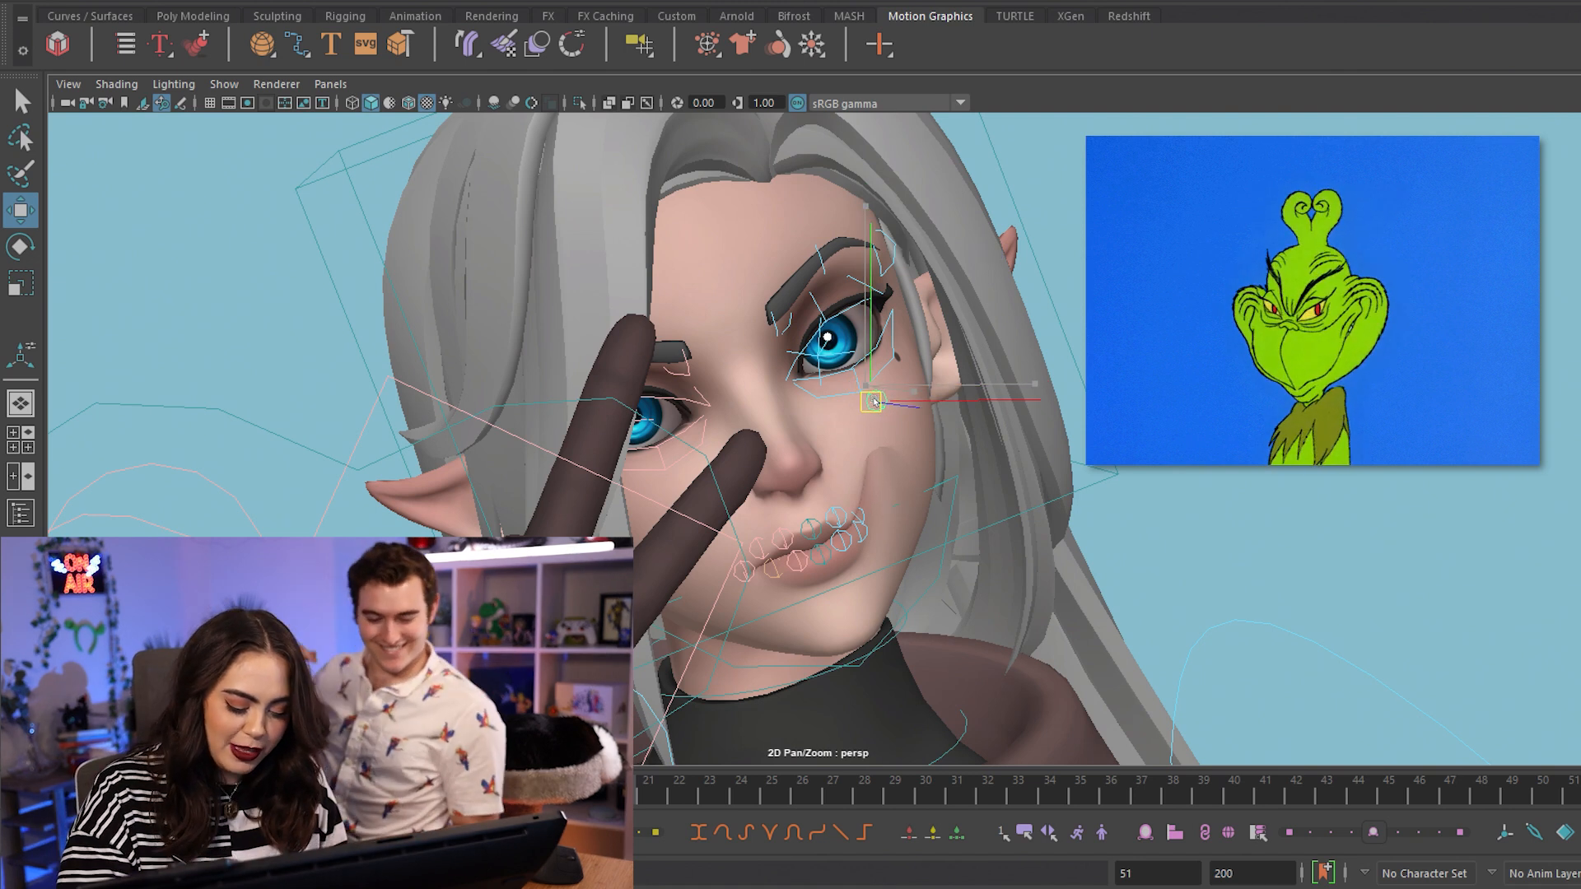
pyautogui.moveTo(853, 387); pyautogui.dragTo(878, 504)
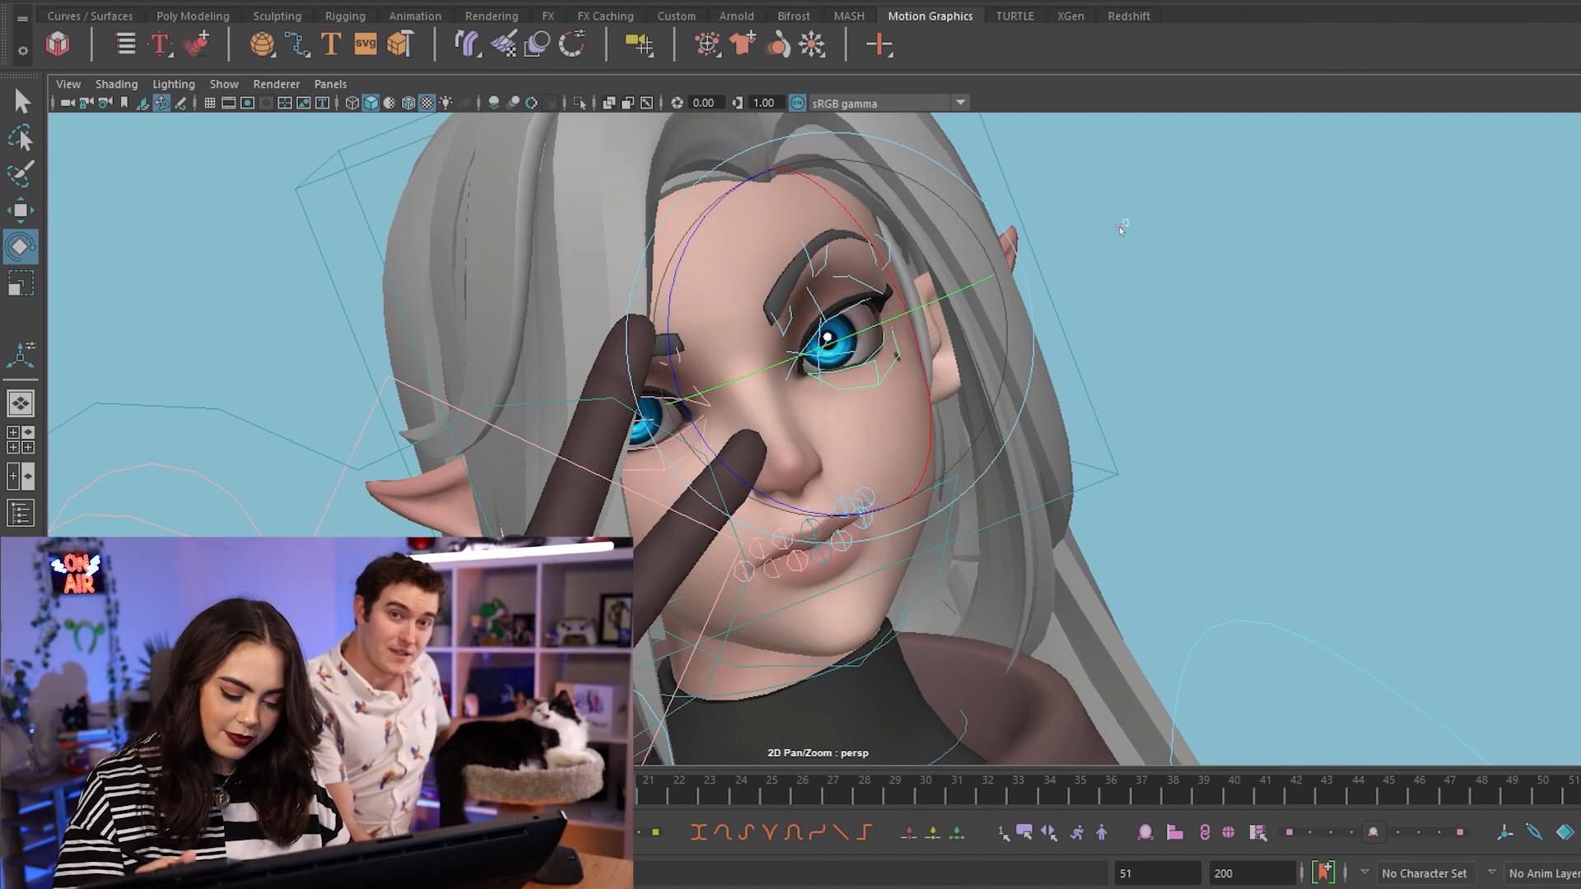
# Step: Rotate the lower eyelid control of the character's left eye to reshape the lid, and deselect the facial controls
pyautogui.click(1102, 230)
pyautogui.click(792, 352)
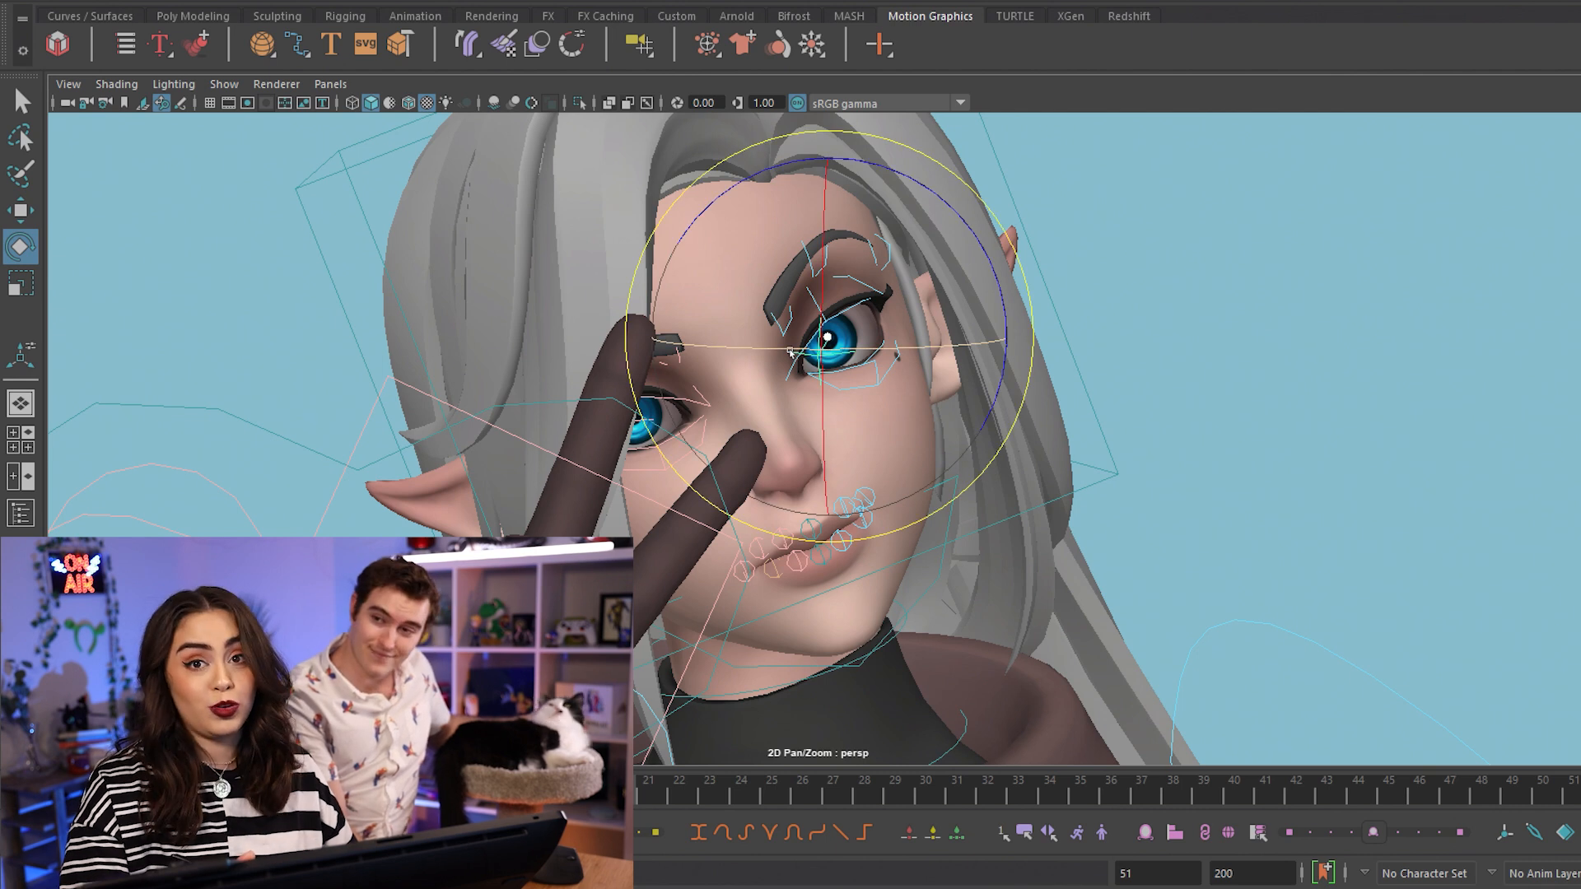
pyautogui.moveTo(792, 353); pyautogui.dragTo(815, 384)
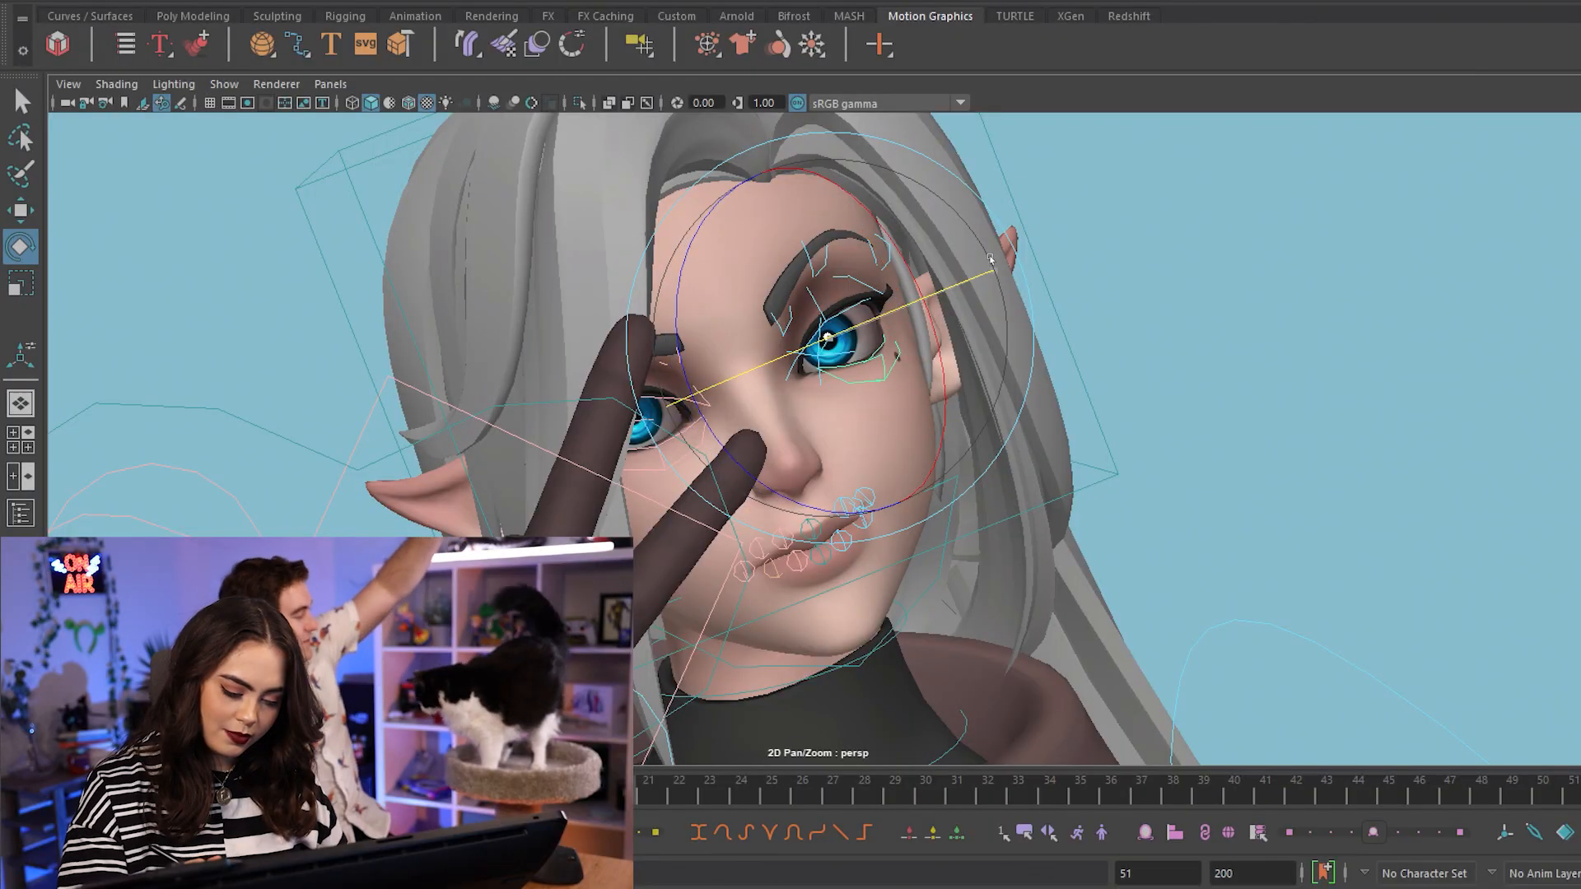
pyautogui.moveTo(991, 259); pyautogui.dragTo(972, 272)
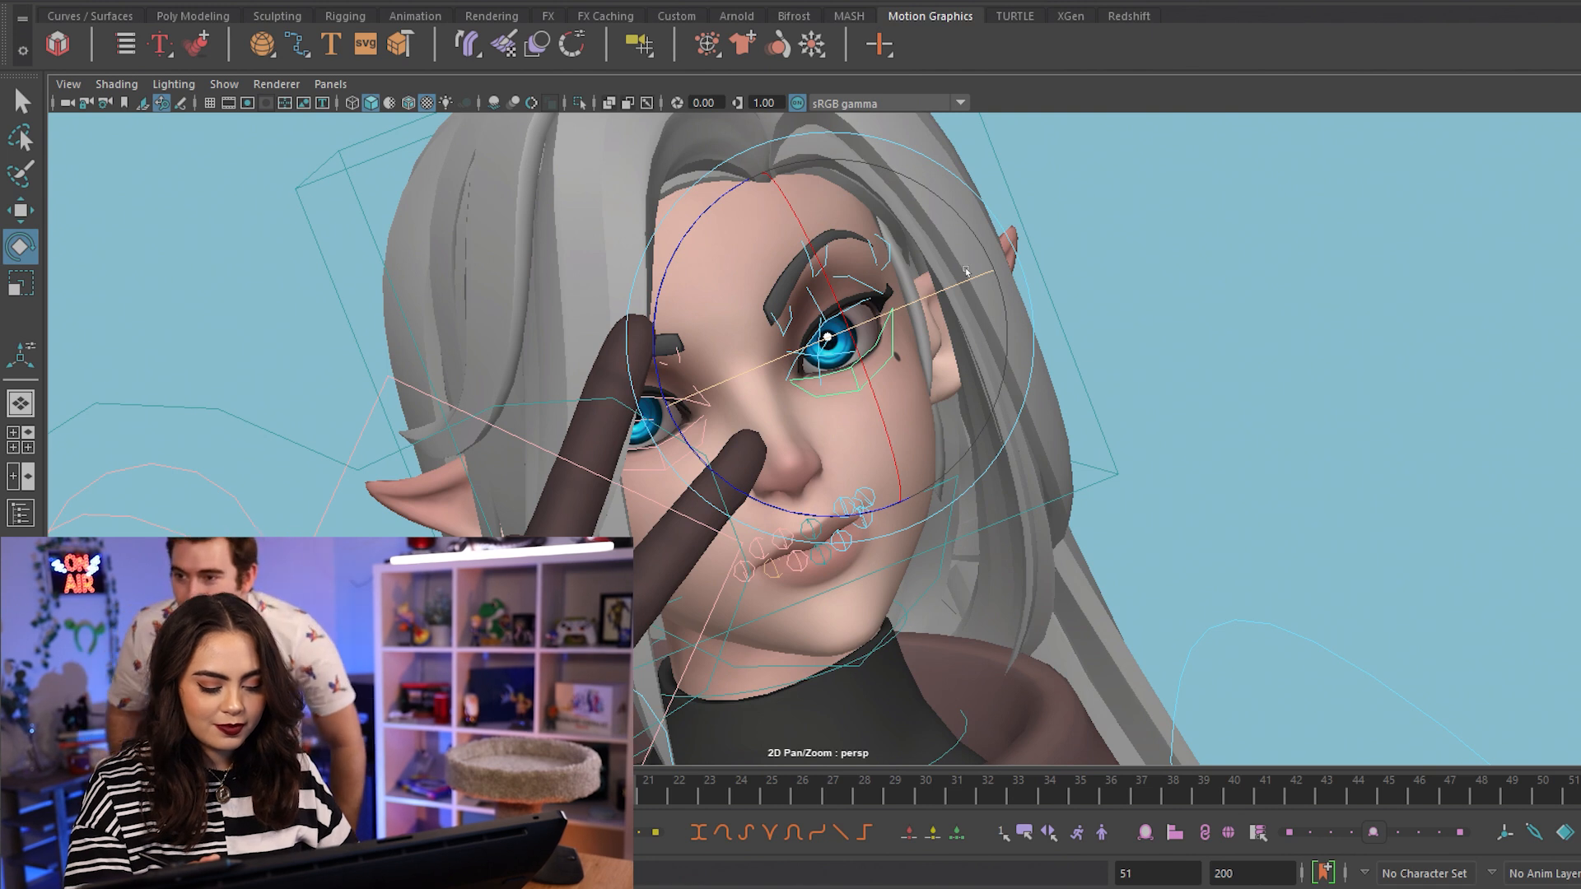
pyautogui.press('r')
pyautogui.moveTo(975, 239); pyautogui.dragTo(972, 239)
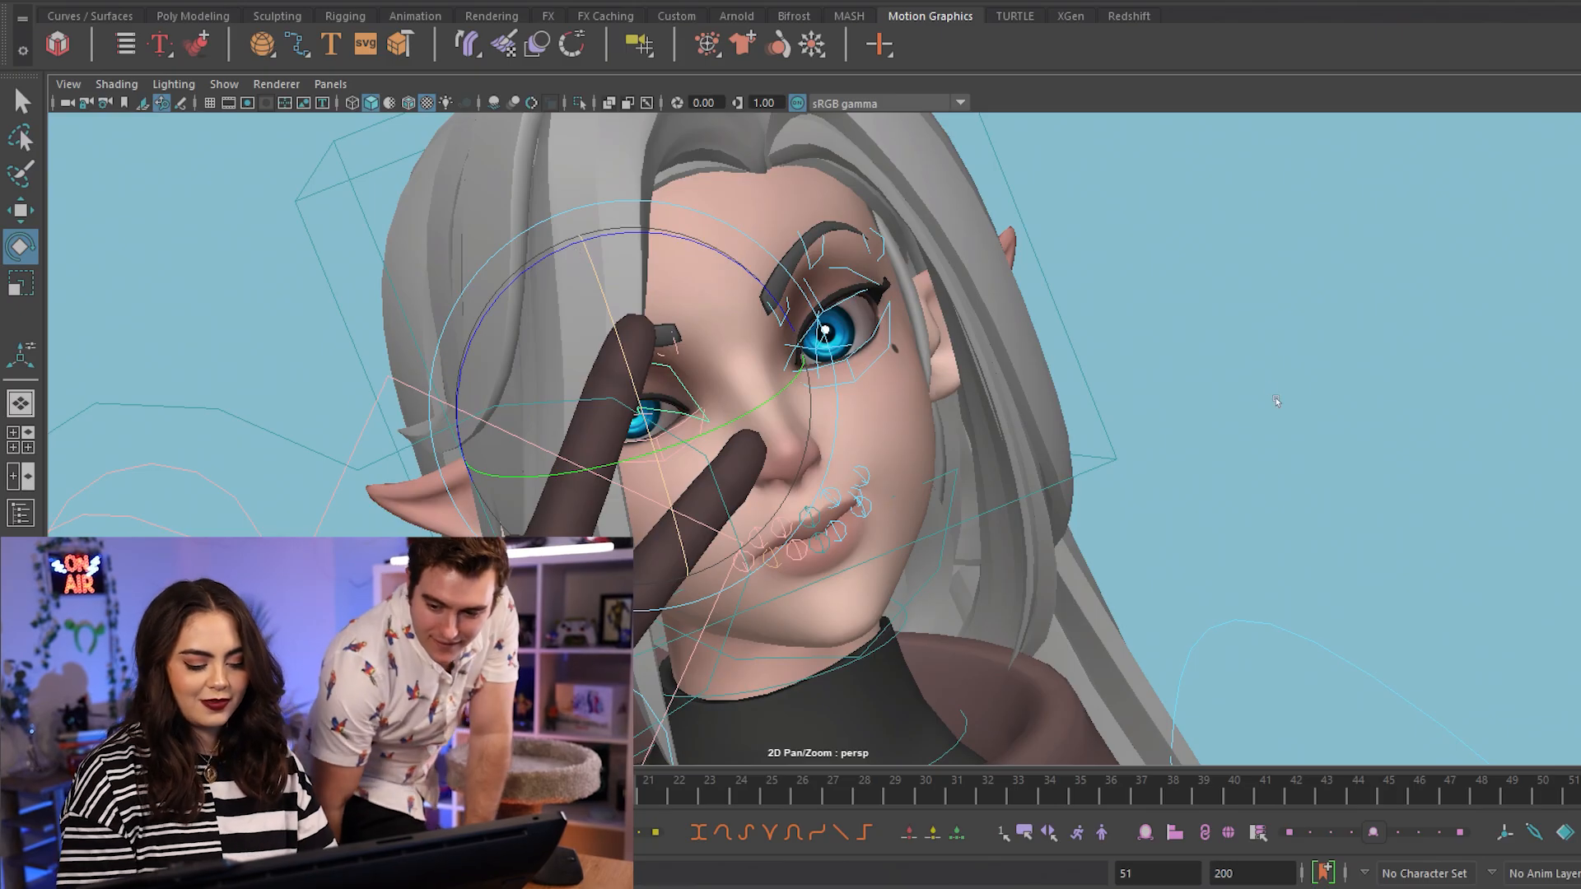
pyautogui.click(1268, 385)
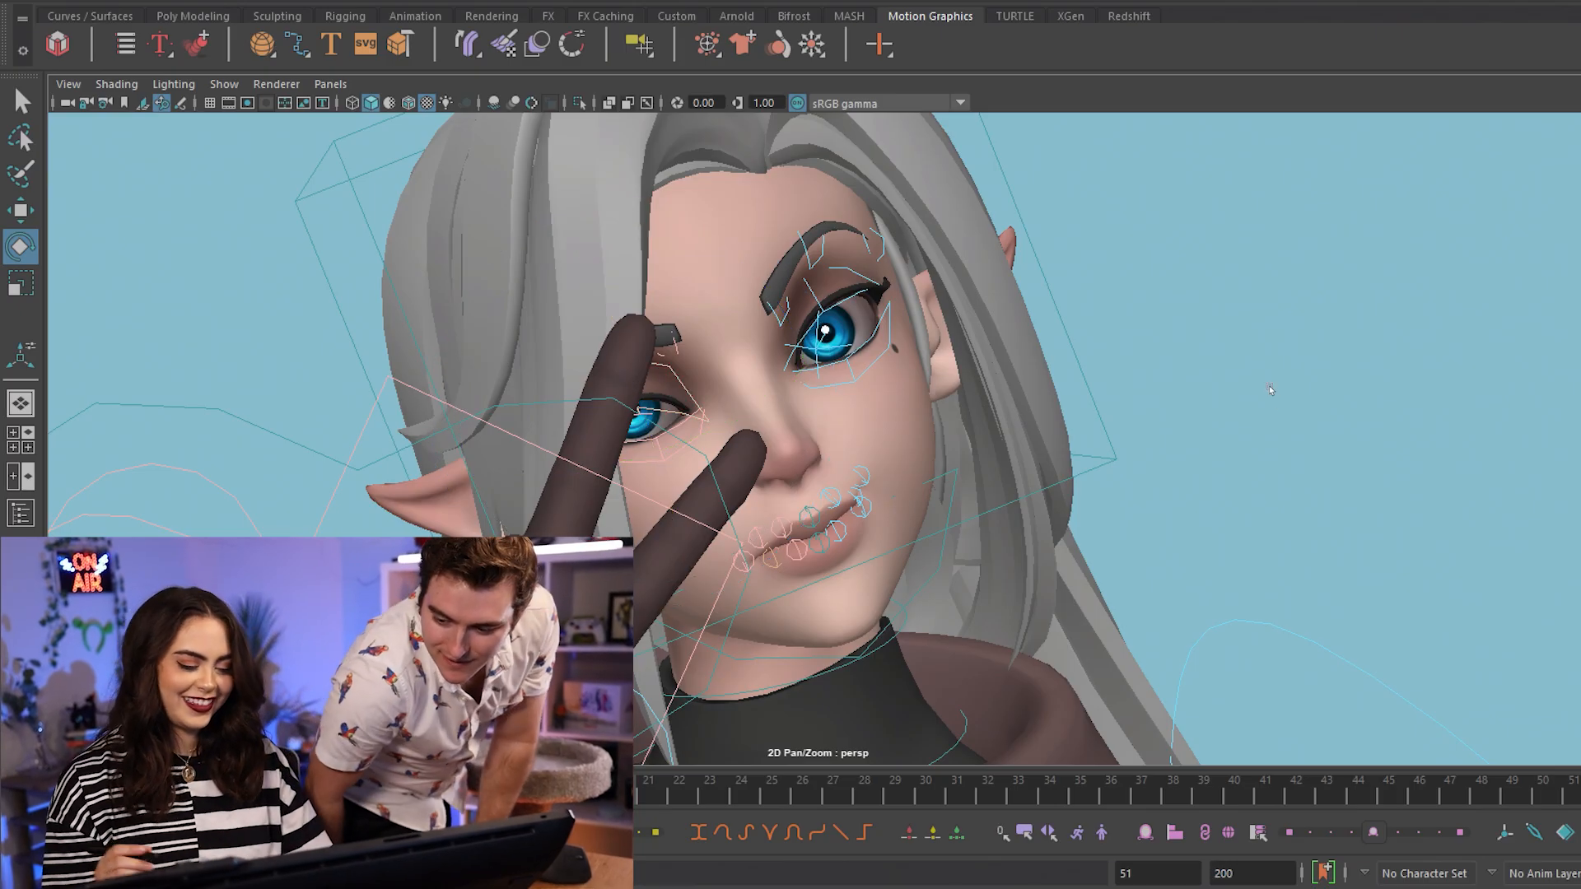
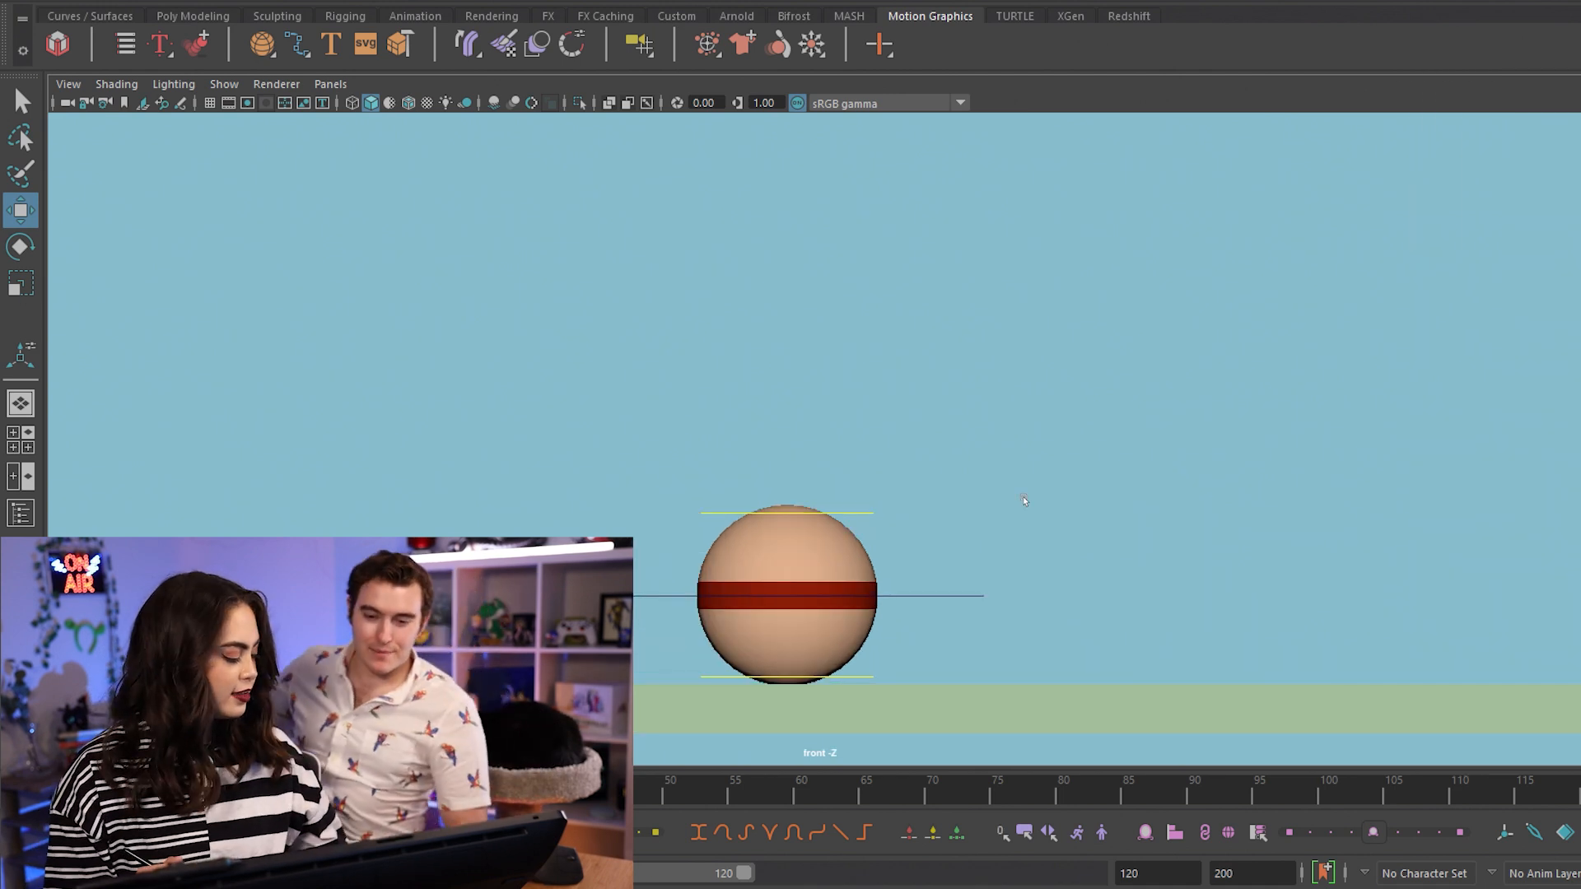
# Step: Try stretching the ball rig vertically with its top control, and place the ball high above the ground at the start of its path
pyautogui.moveTo(799, 516); pyautogui.dragTo(801, 462)
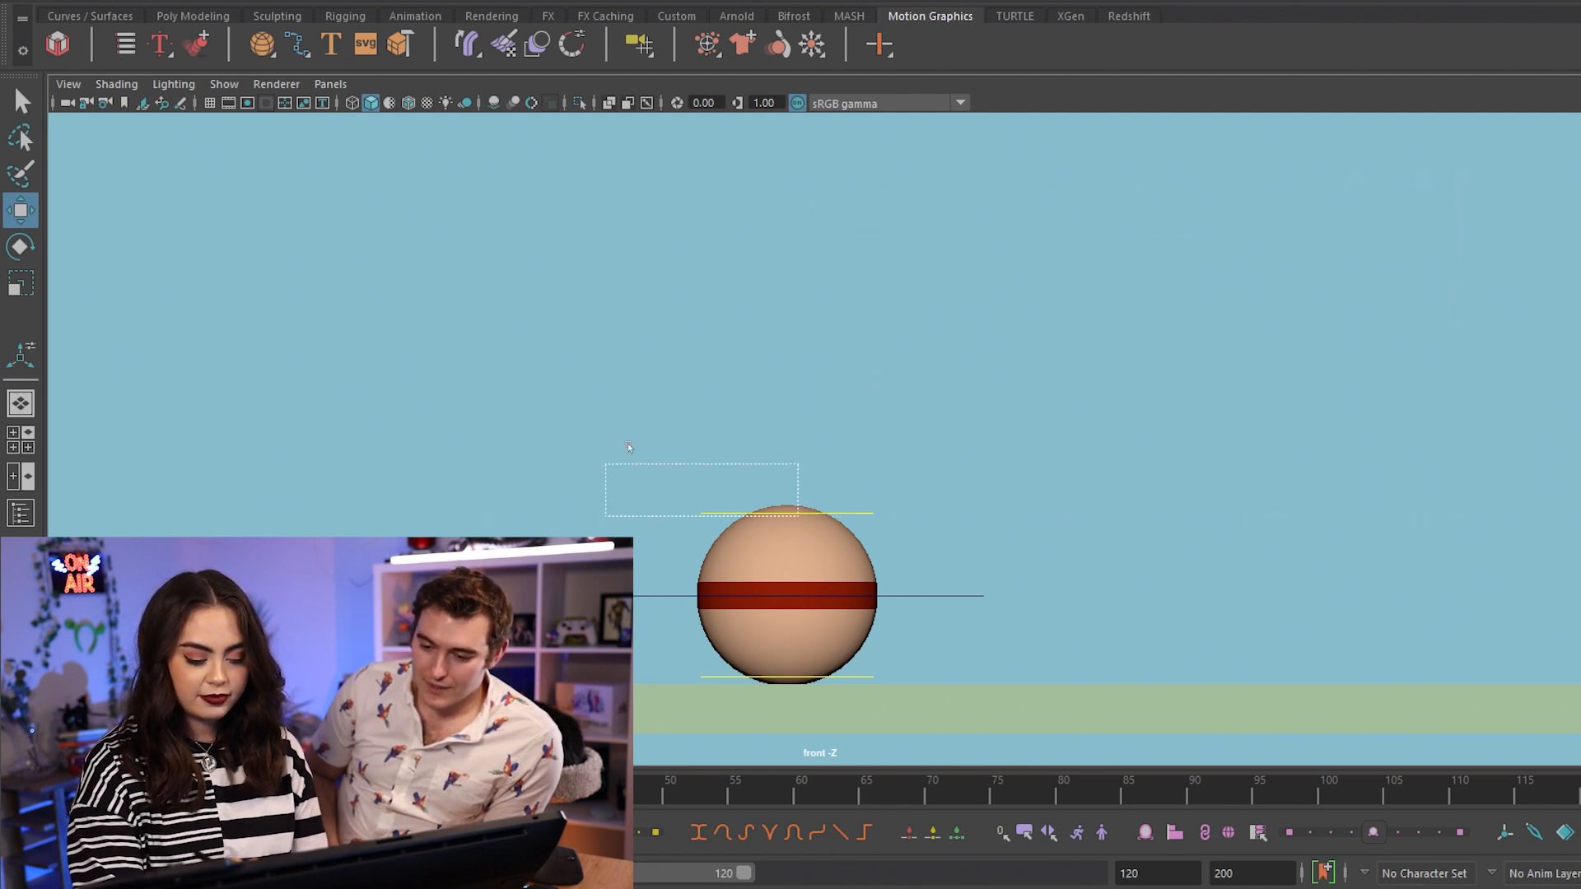
pyautogui.moveTo(1013, 202); pyautogui.dragTo(1026, 193)
pyautogui.click(1205, 405)
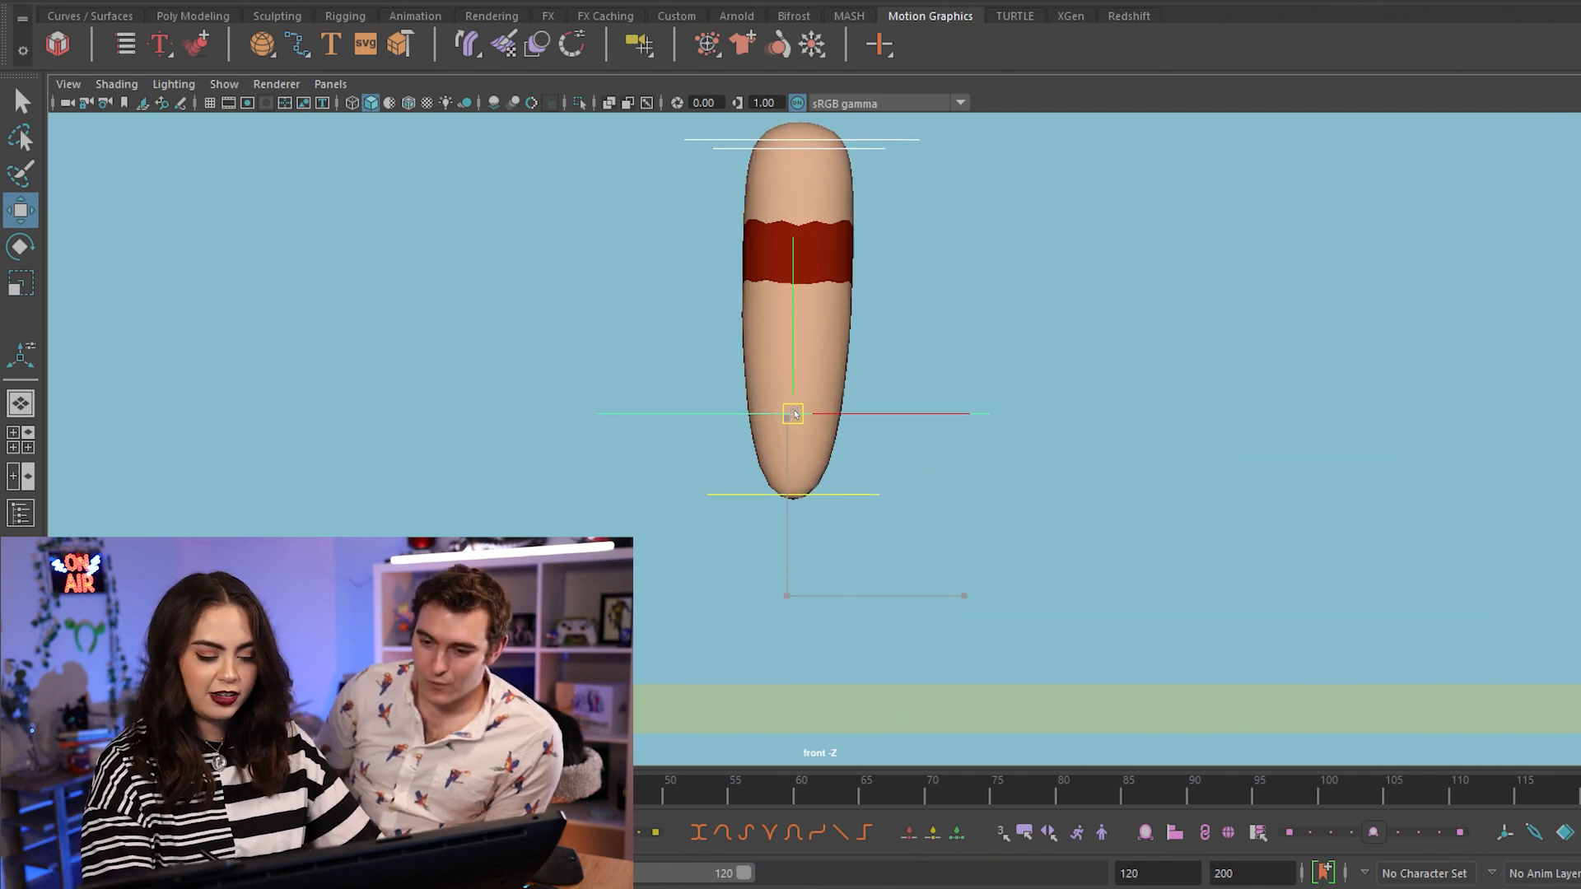
pyautogui.moveTo(795, 418); pyautogui.dragTo(344, 287)
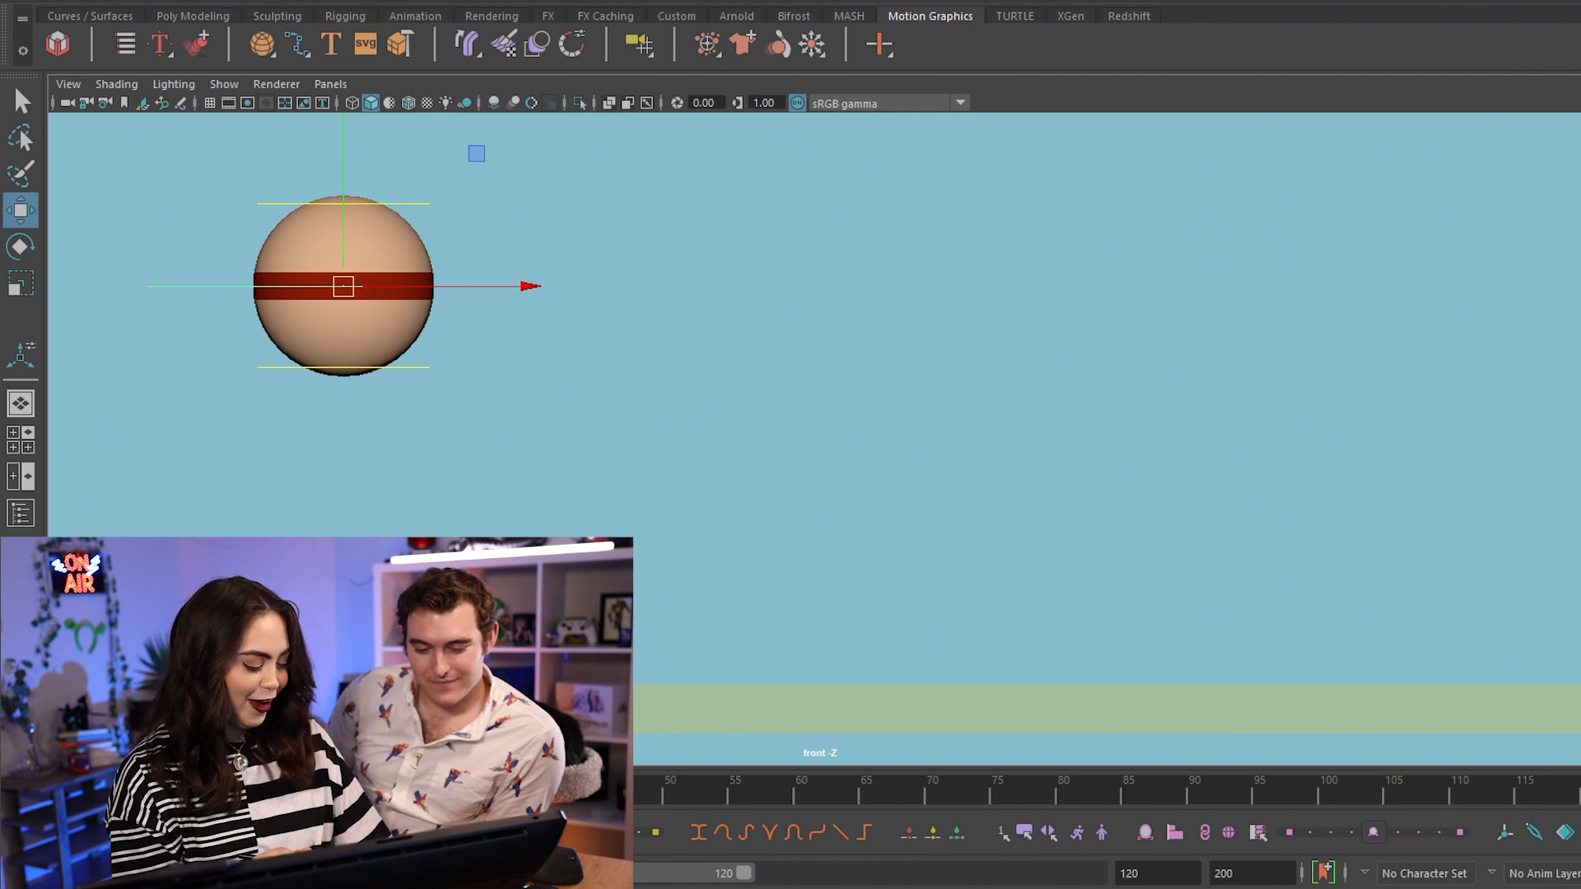
# Step: Pose the ball at several points along its path, squashing and stretching it with the main and bottom controls
pyautogui.moveTo(331, 279)
pyautogui.mouseDown()
pyautogui.moveTo(351, 278)
pyautogui.moveTo(418, 333)
pyautogui.moveTo(438, 384)
pyautogui.mouseUp()
pyautogui.moveTo(444, 299); pyautogui.dragTo(444, 253)
pyautogui.click(475, 298)
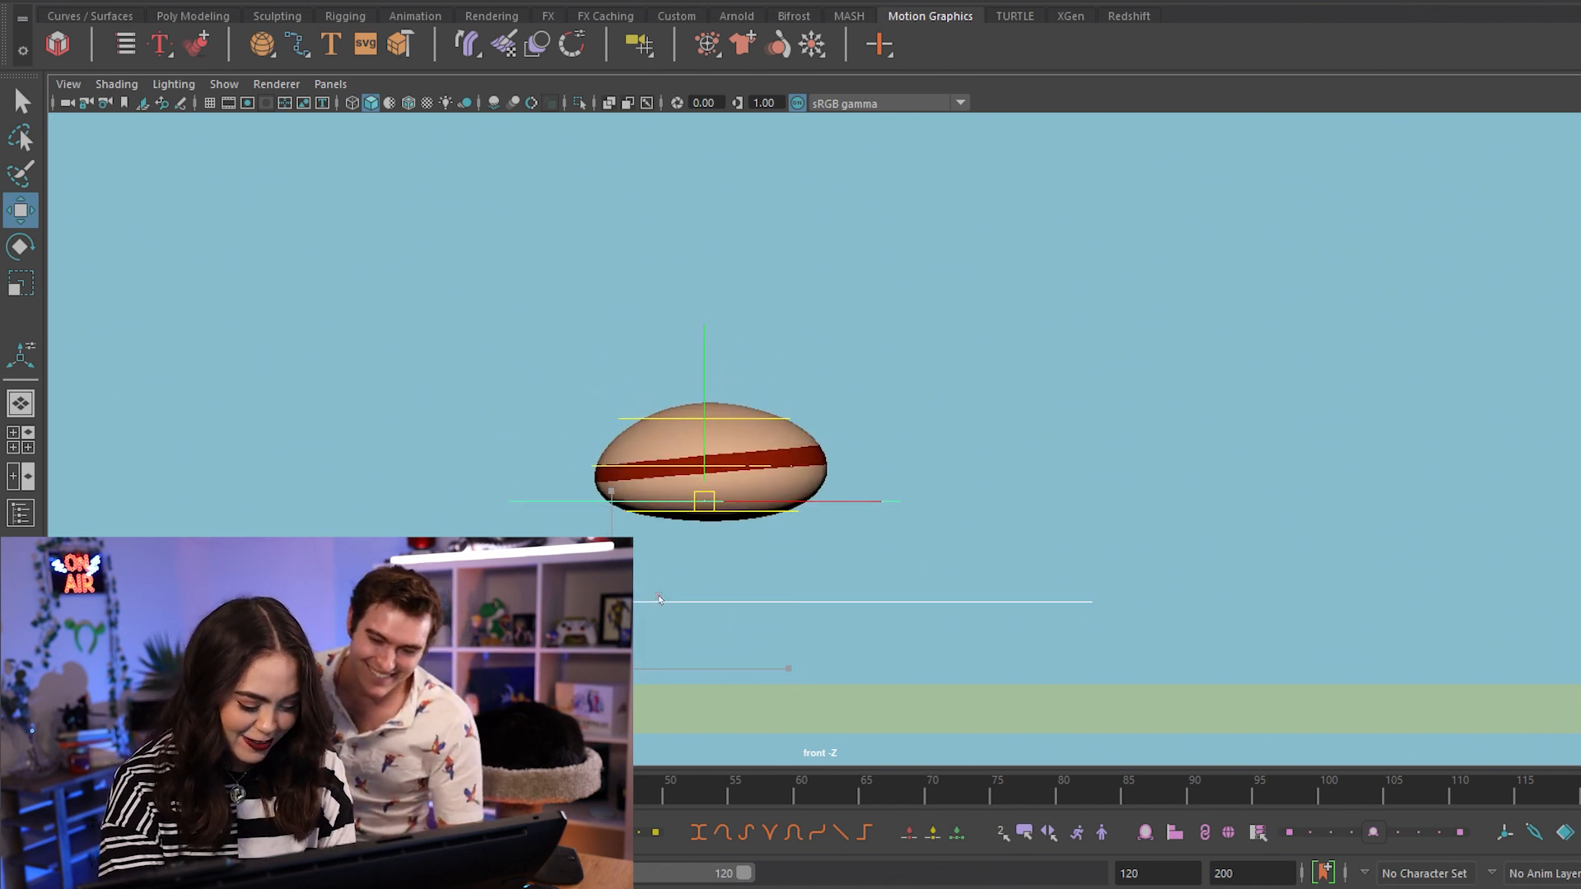
pyautogui.click(727, 476)
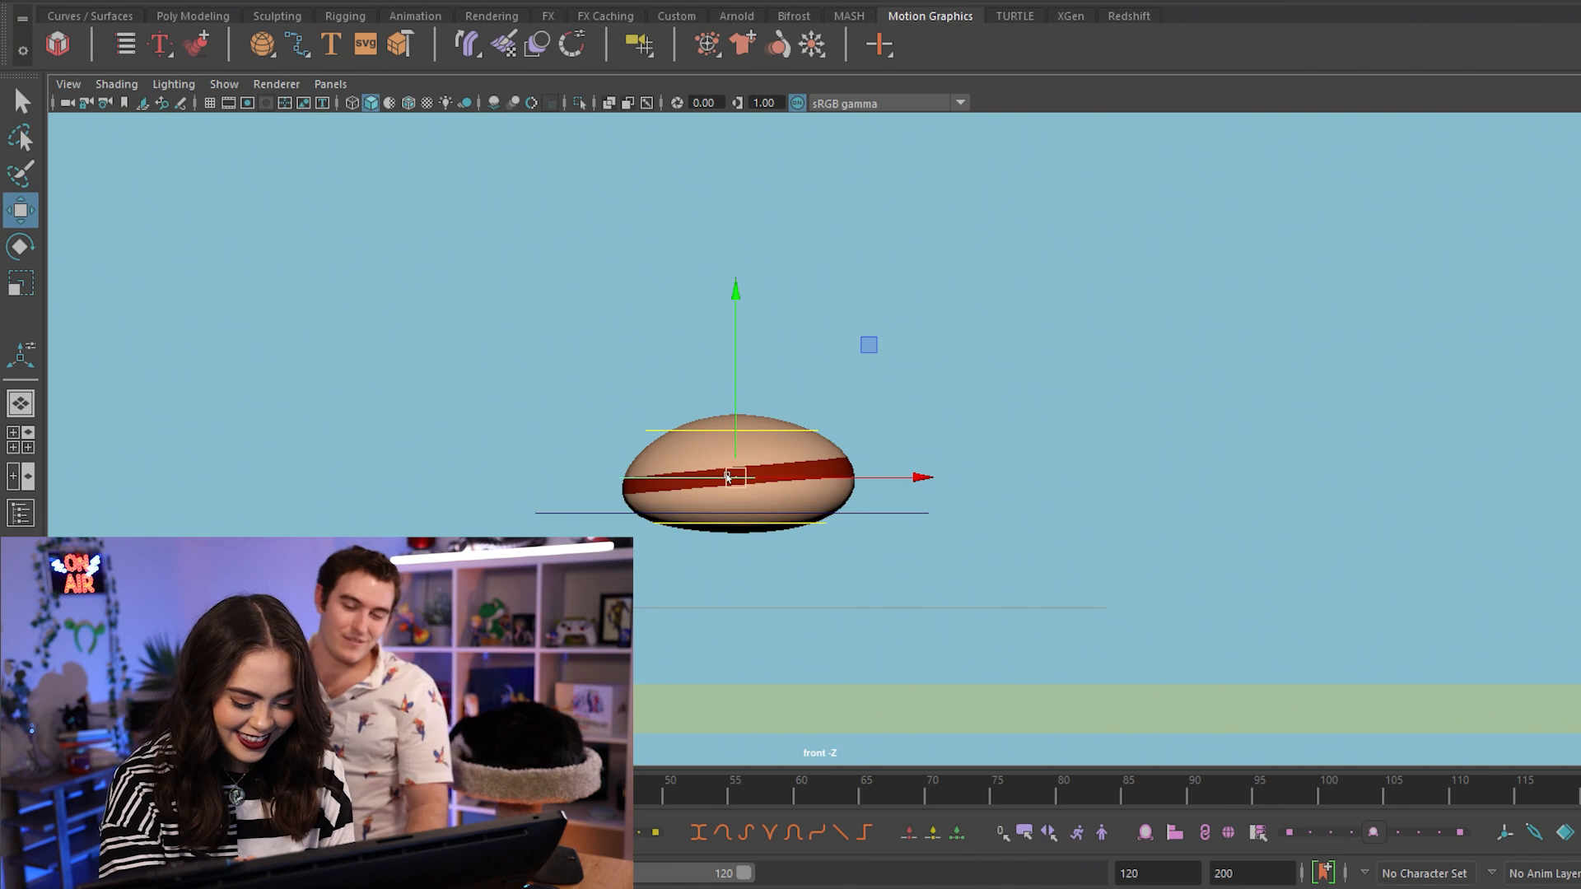
pyautogui.moveTo(740, 475); pyautogui.dragTo(741, 361)
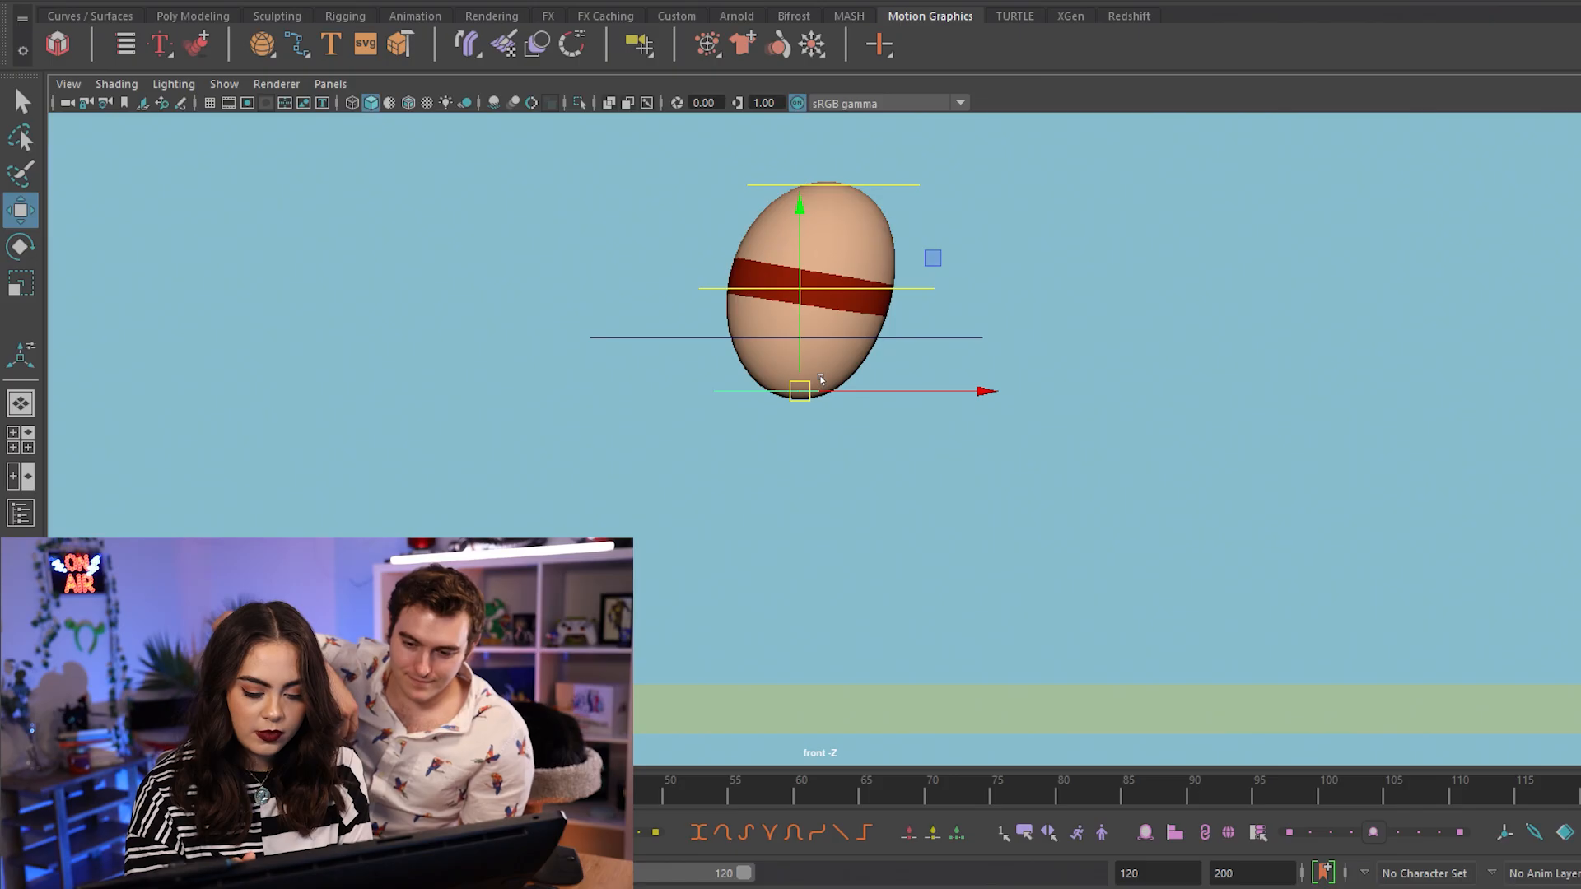
pyautogui.moveTo(803, 390); pyautogui.dragTo(820, 336)
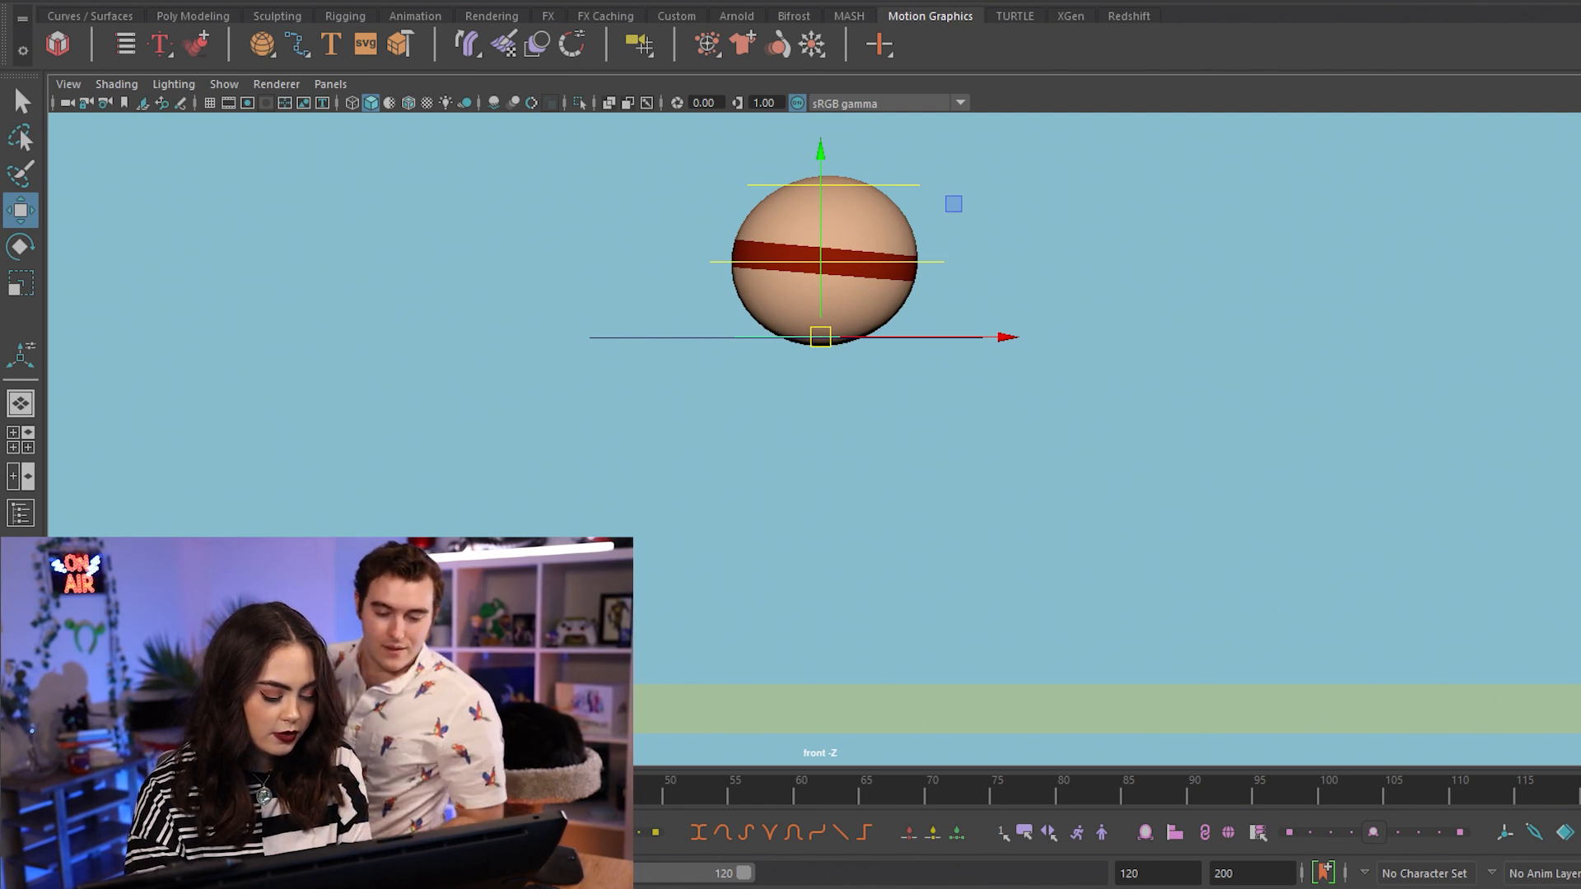
# Step: Scrub through the ball's movement, return to the first frame and play the animation
pyautogui.doubleClick(330, 792)
pyautogui.click(330, 793)
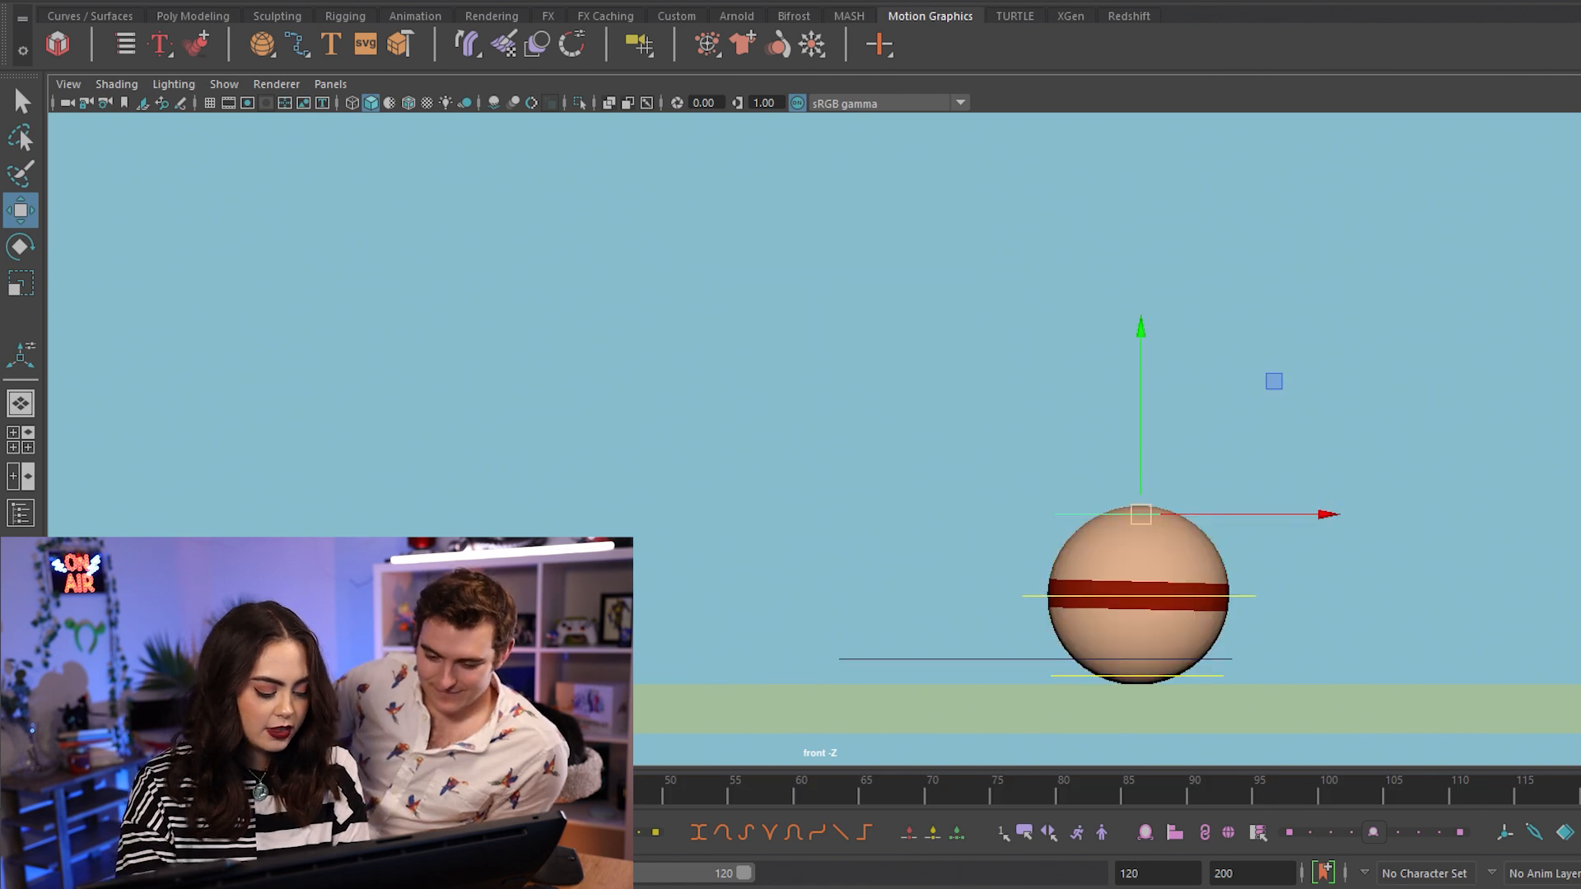
pyautogui.moveTo(494, 792); pyautogui.dragTo(20, 792)
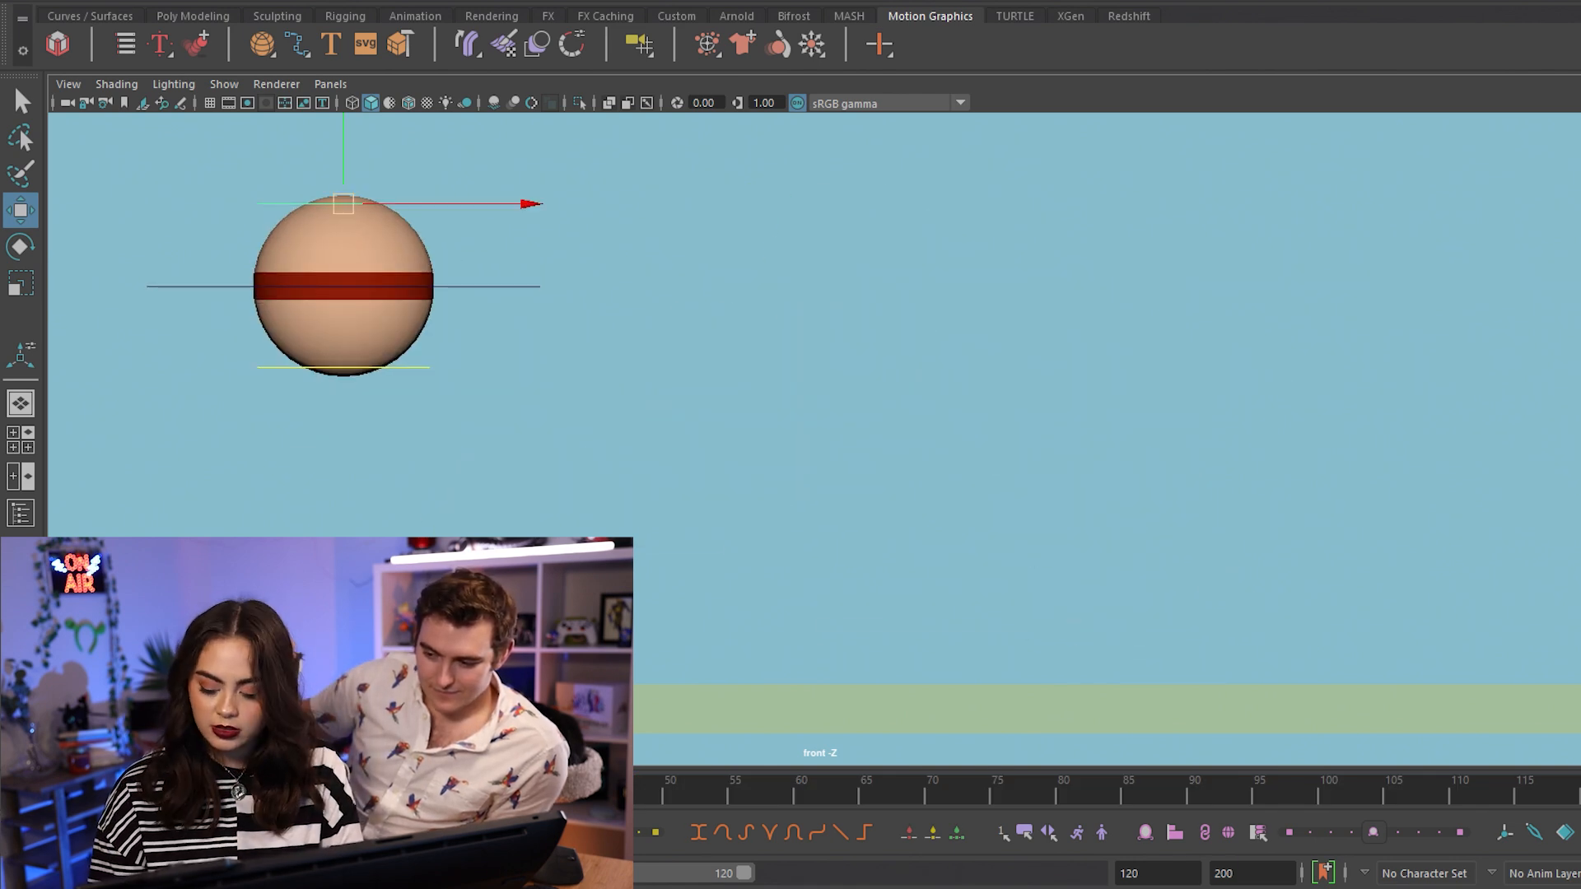
pyautogui.hotkey('alt', 'v')
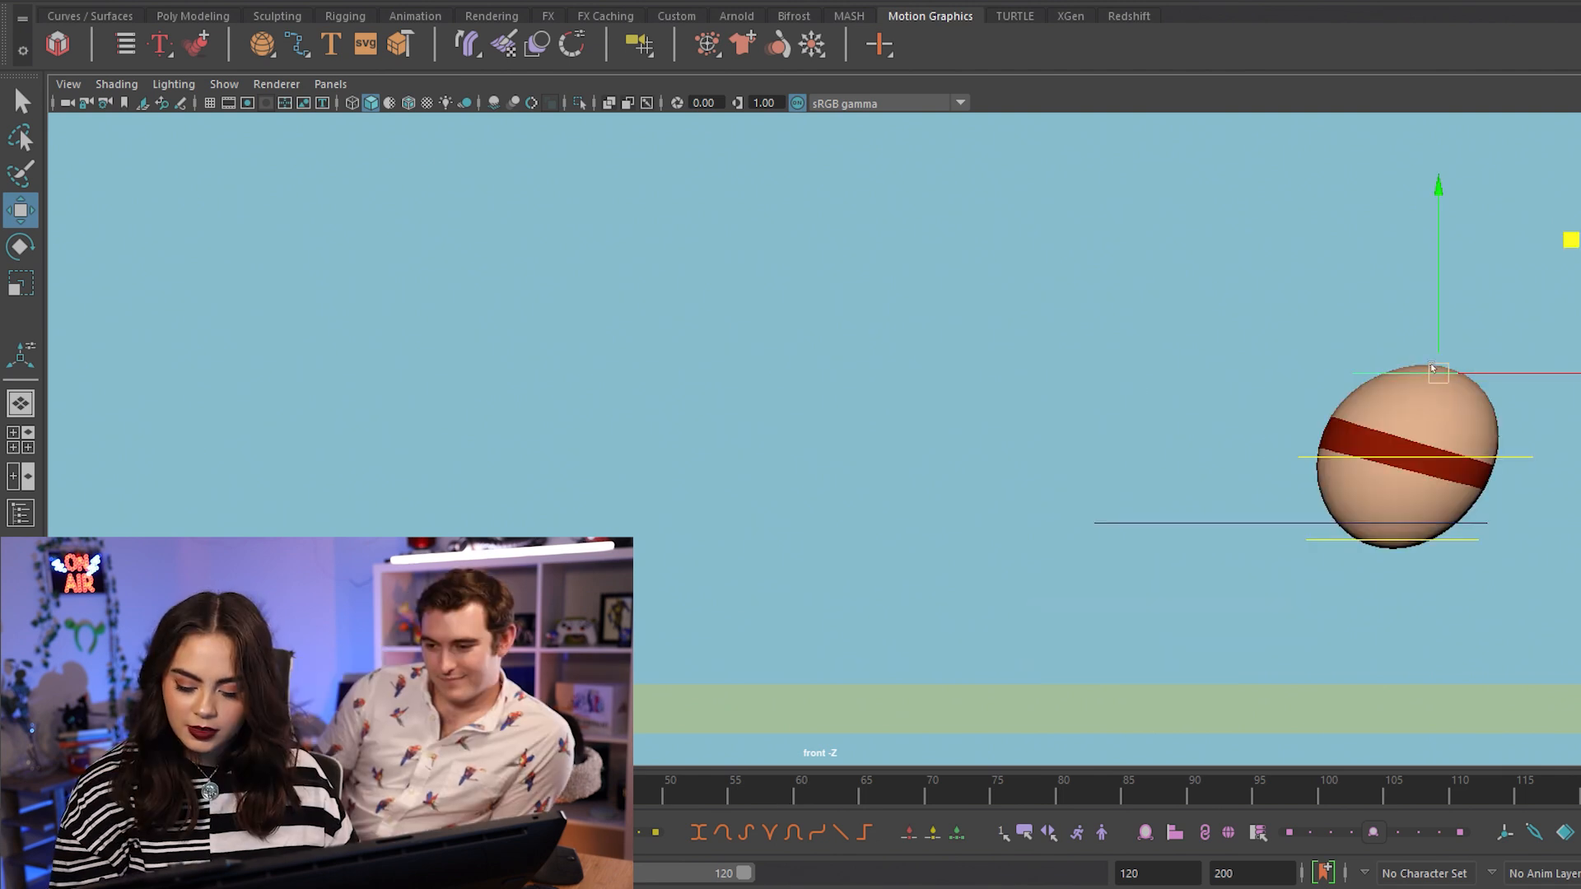
# Step: Adjust the ball's top and bottom controls near the end of its path, and check the motion in playback
pyautogui.moveTo(1433, 368); pyautogui.dragTo(1420, 383)
pyautogui.moveTo(1324, 554); pyautogui.dragTo(1414, 663)
pyautogui.moveTo(1284, 498); pyautogui.dragTo(1270, 611)
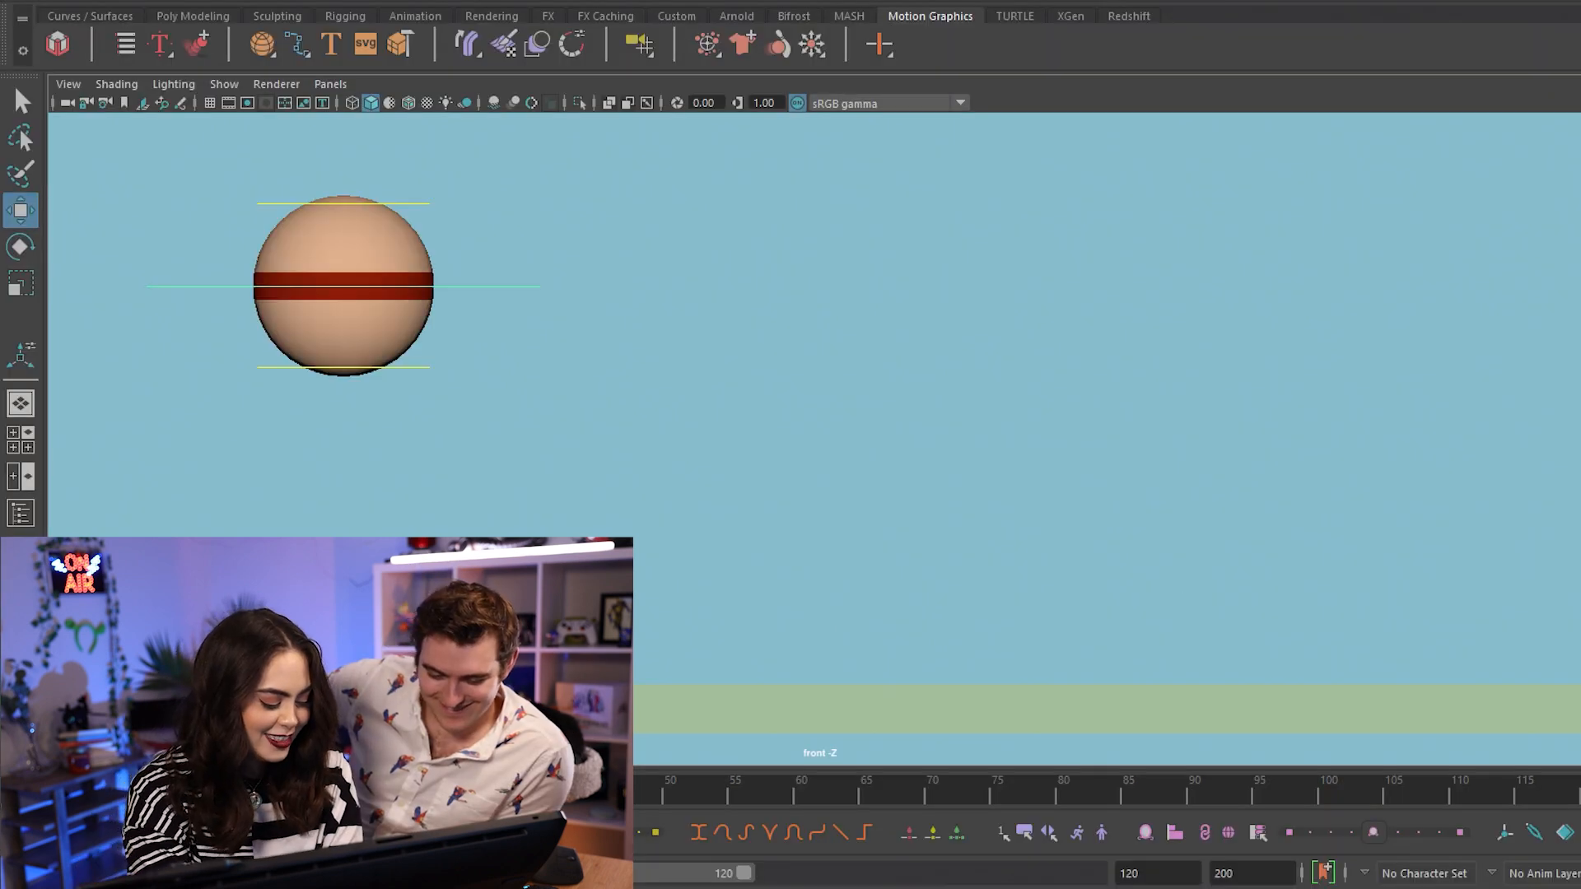
pyautogui.hotkey('alt', '.')
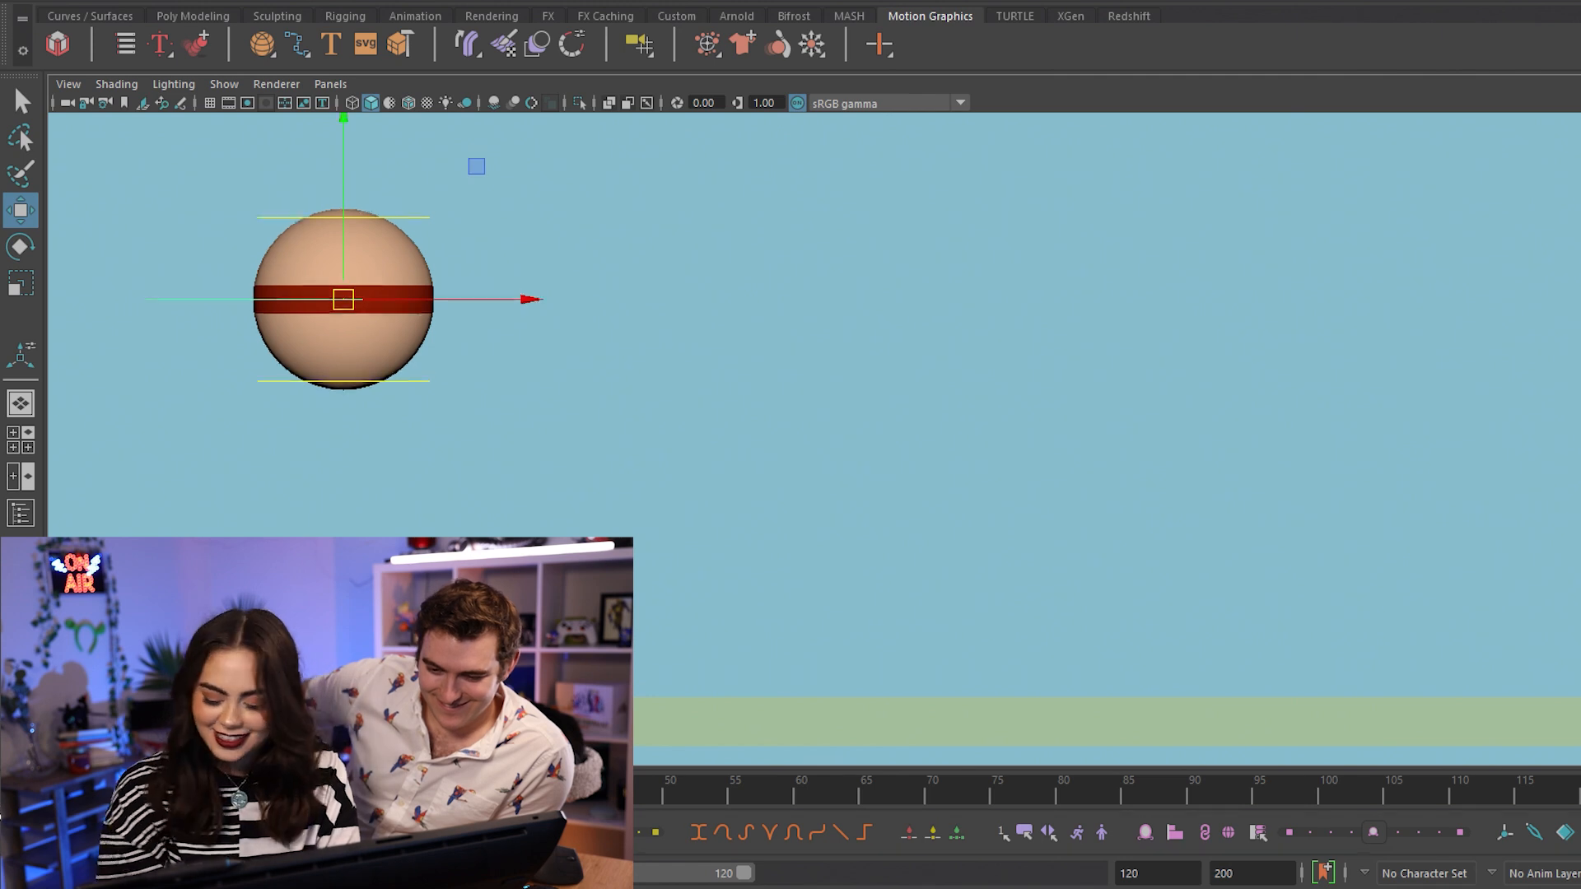
pyautogui.hotkey('alt', ',')
pyautogui.hotkey('alt', 'v')
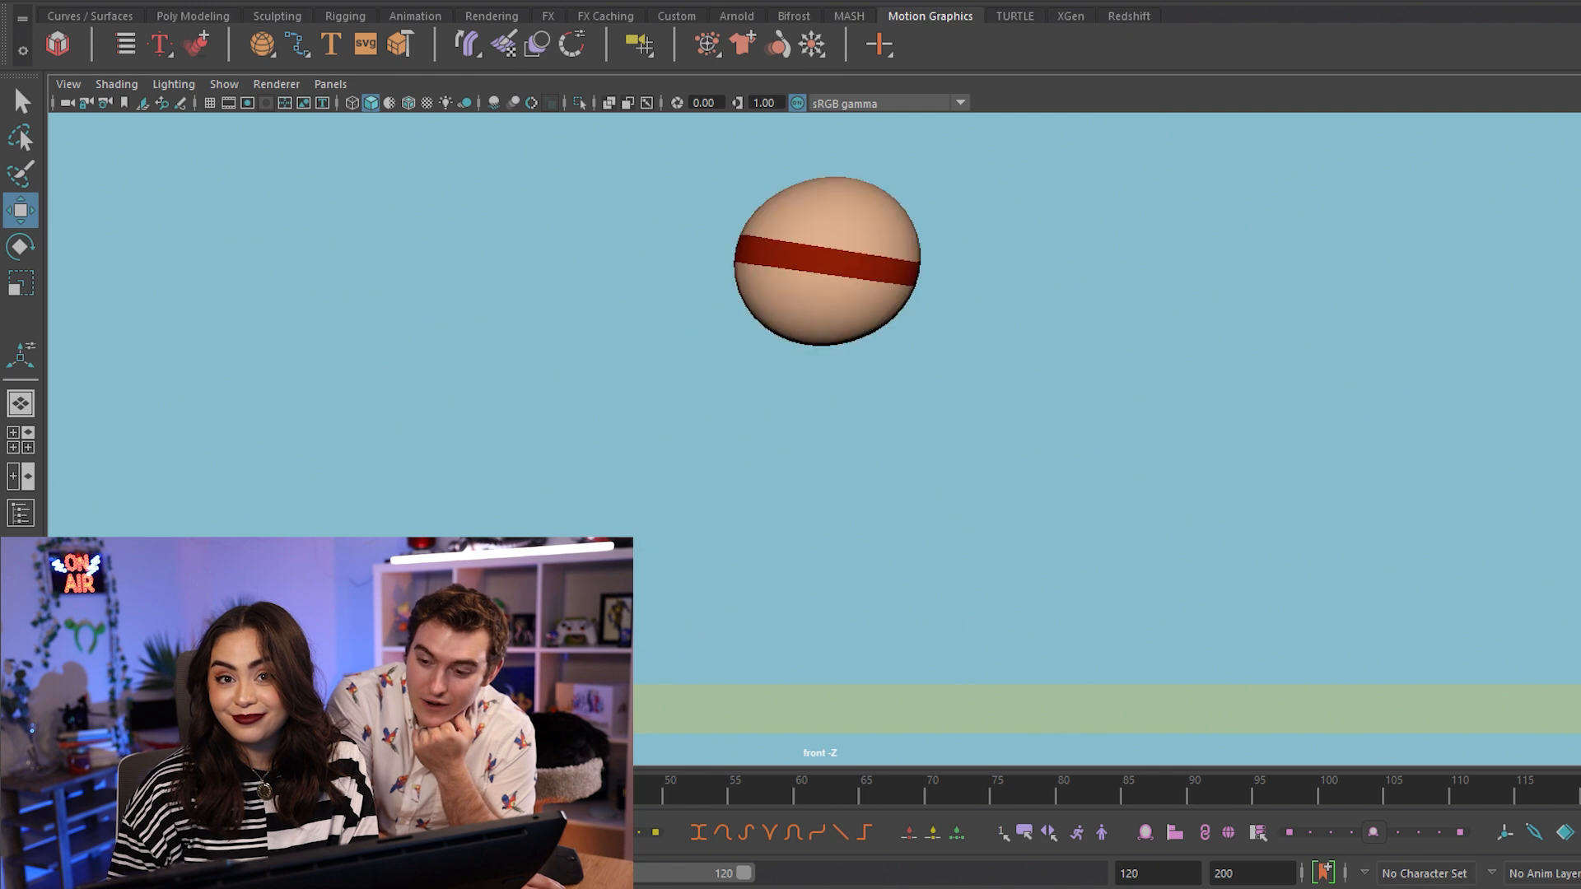
# Step: Show the animation tools, review the ball's movement in playback, and shorten the playback range to end at frame 51
pyautogui.press('Escape')
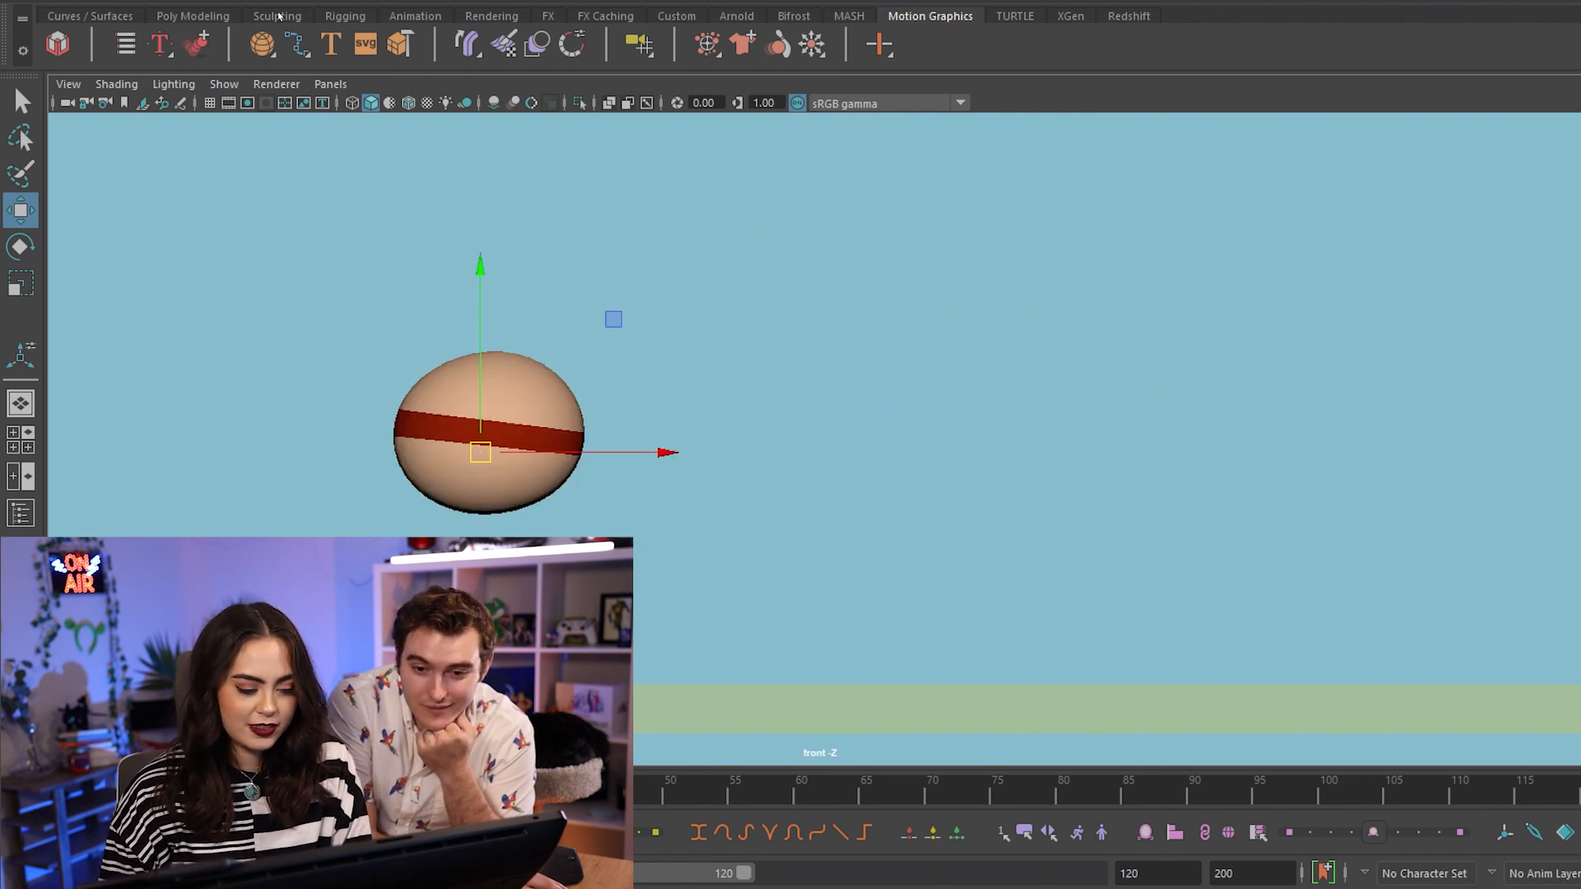
pyautogui.click(416, 17)
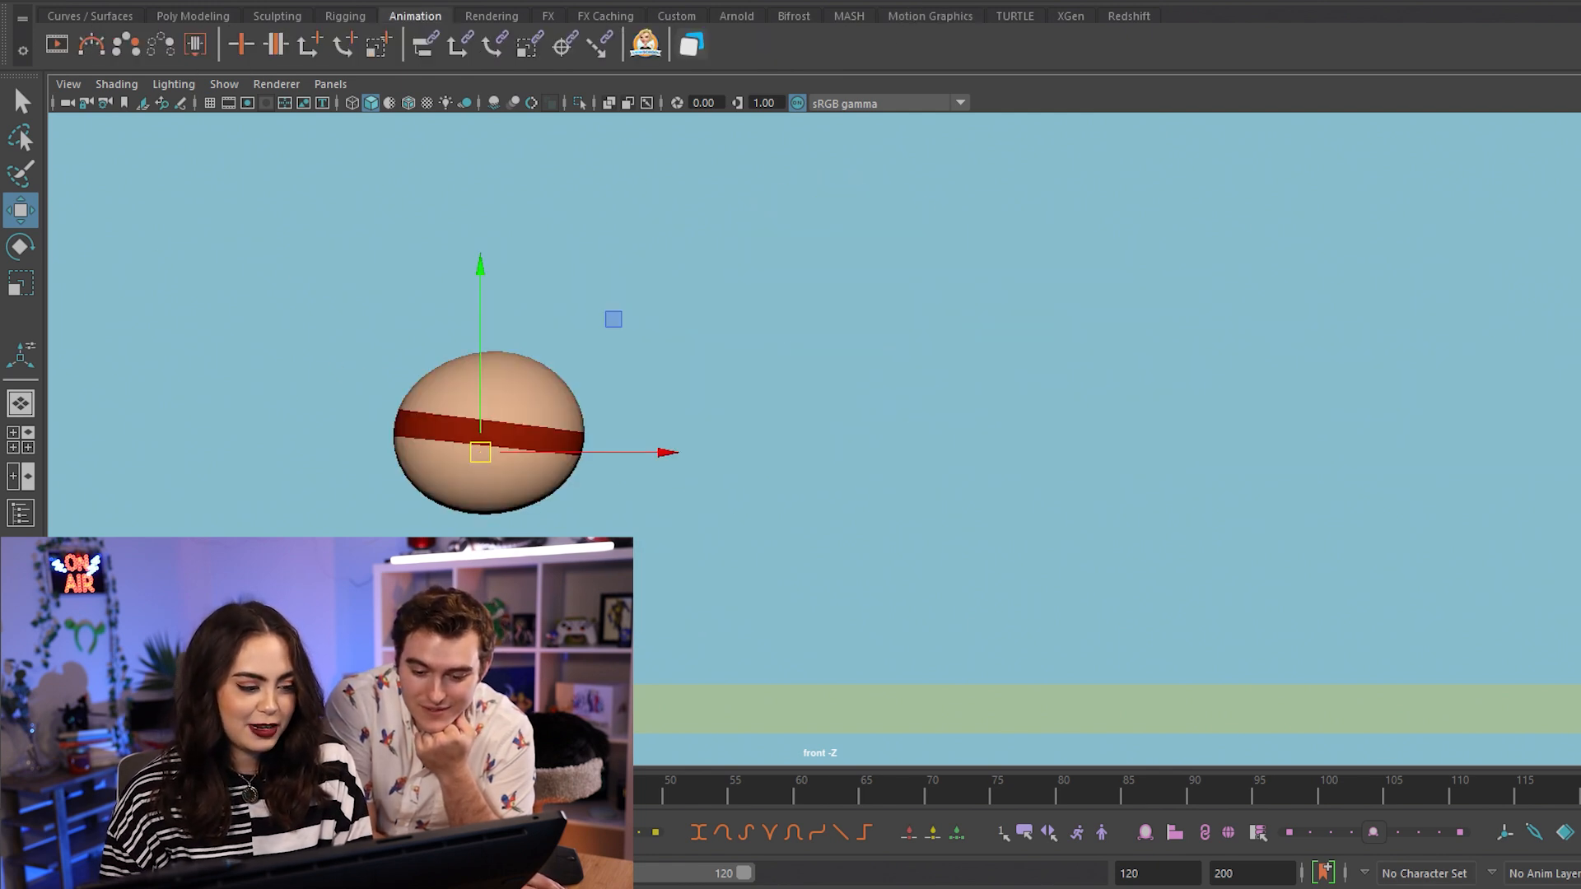
pyautogui.moveTo(96, 792); pyautogui.dragTo(525, 815)
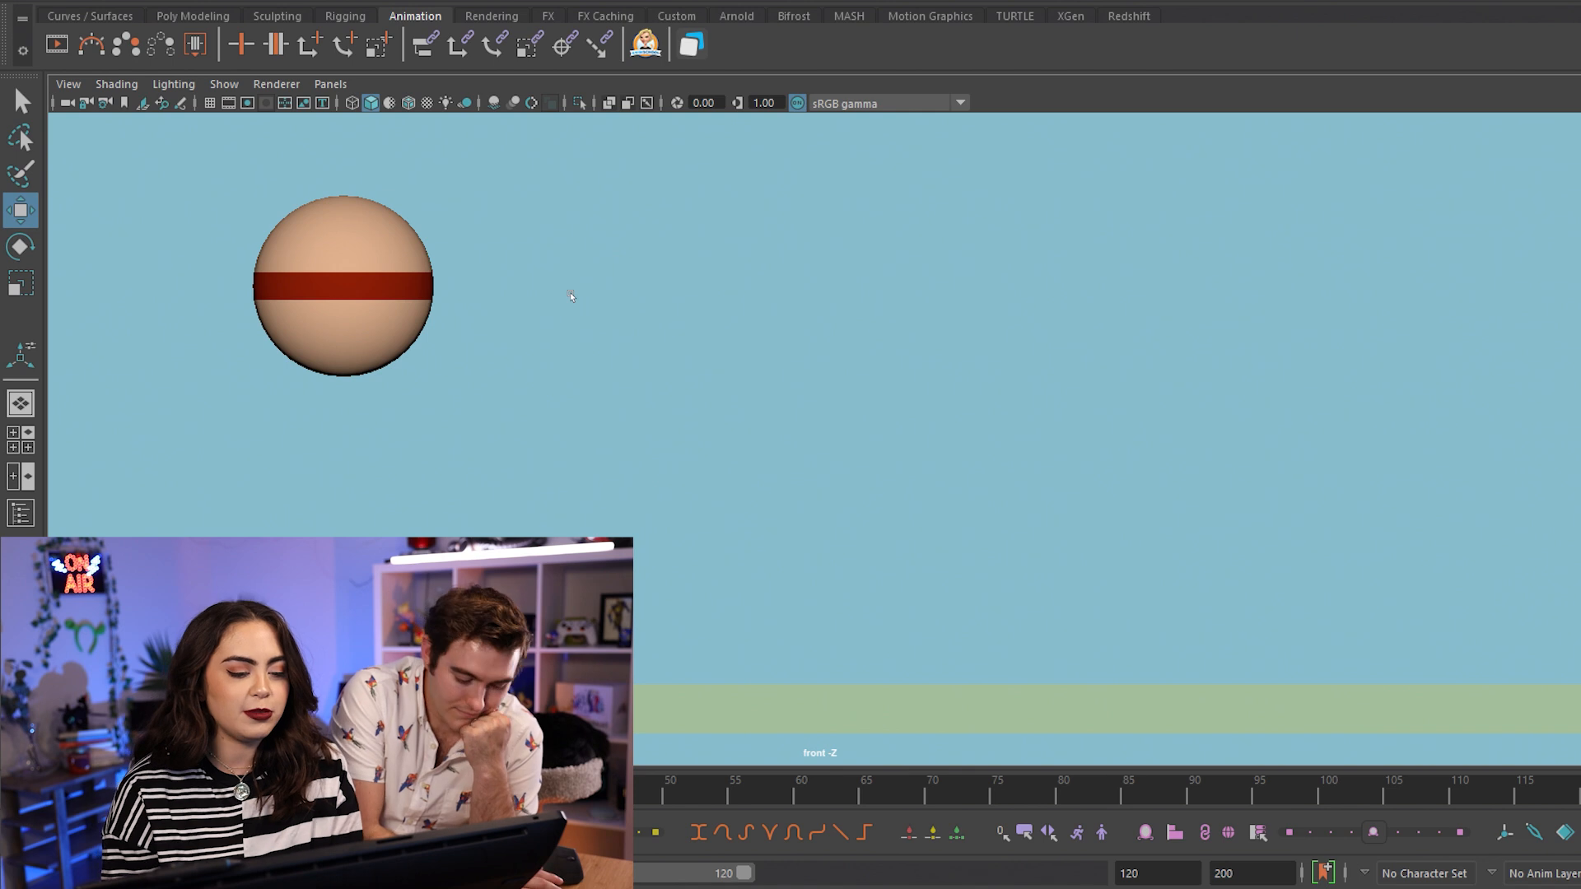
pyautogui.hotkey('alt', 'v')
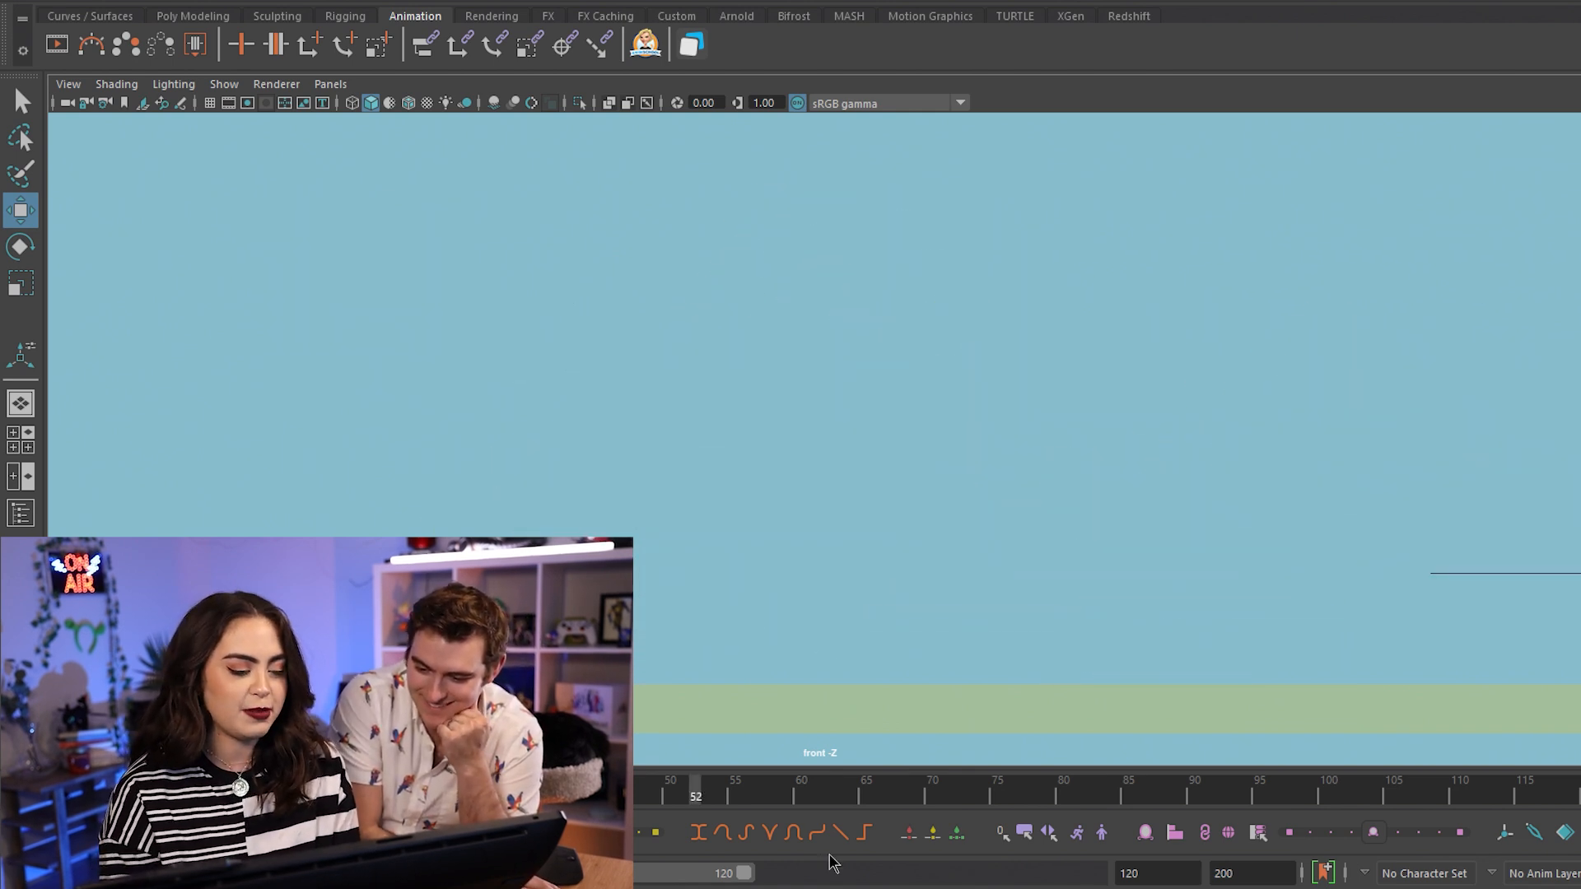
pyautogui.moveTo(743, 875); pyautogui.dragTo(430, 874)
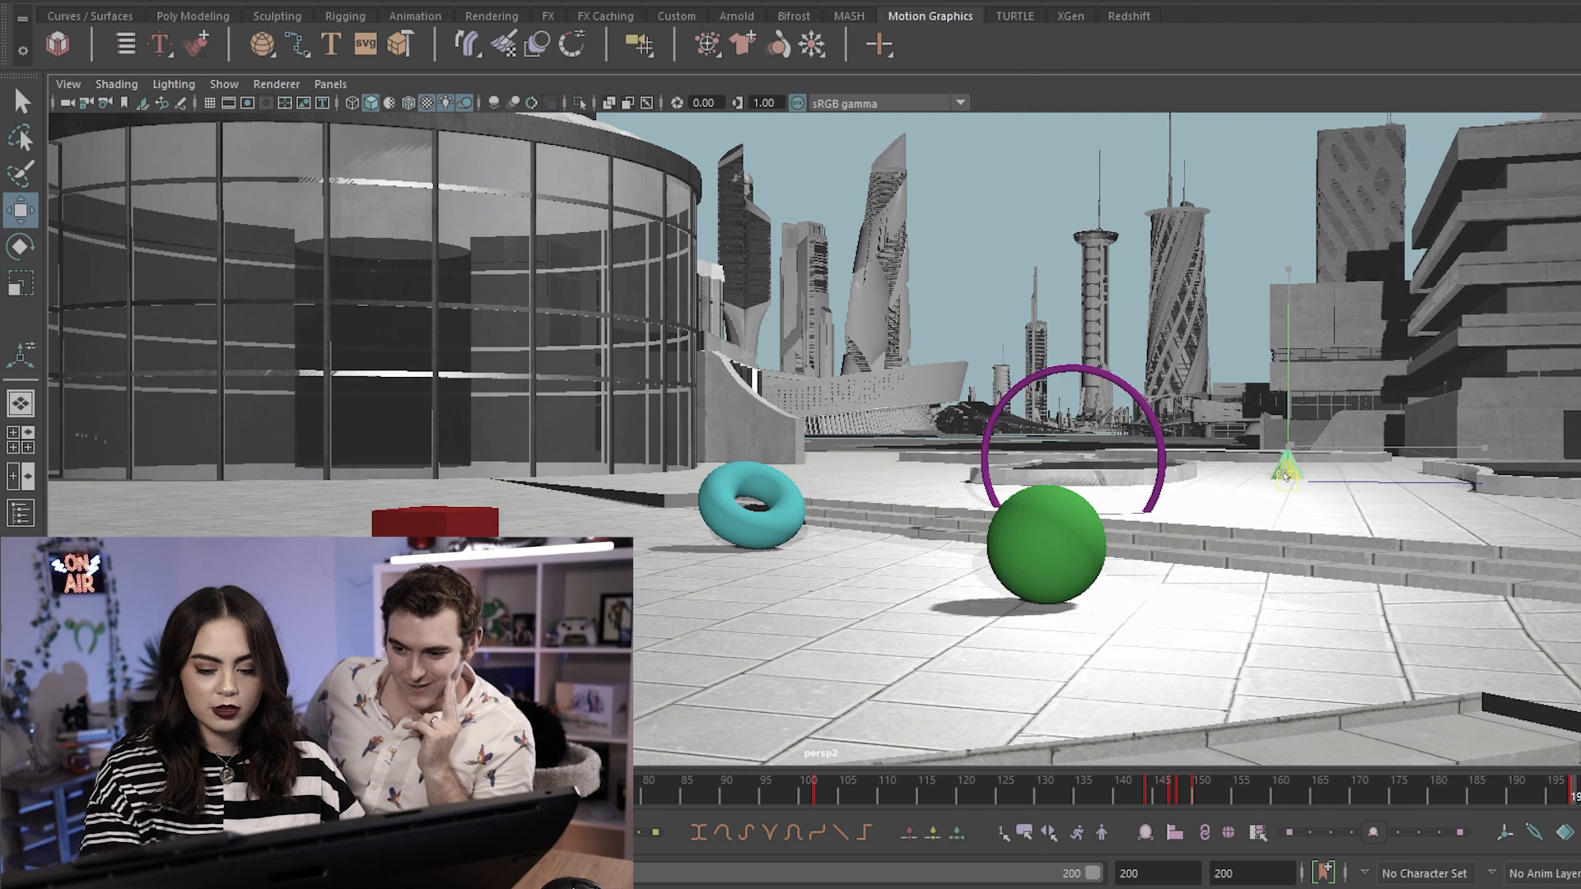
# Step: Move the small cone in the city scene, and enlarge the teal torus far beyond the size of the green sphere
pyautogui.moveTo(1276, 465); pyautogui.dragTo(588, 453)
pyautogui.click(751, 504)
pyautogui.press('e')
pyautogui.moveTo(883, 380); pyautogui.dragTo(905, 437)
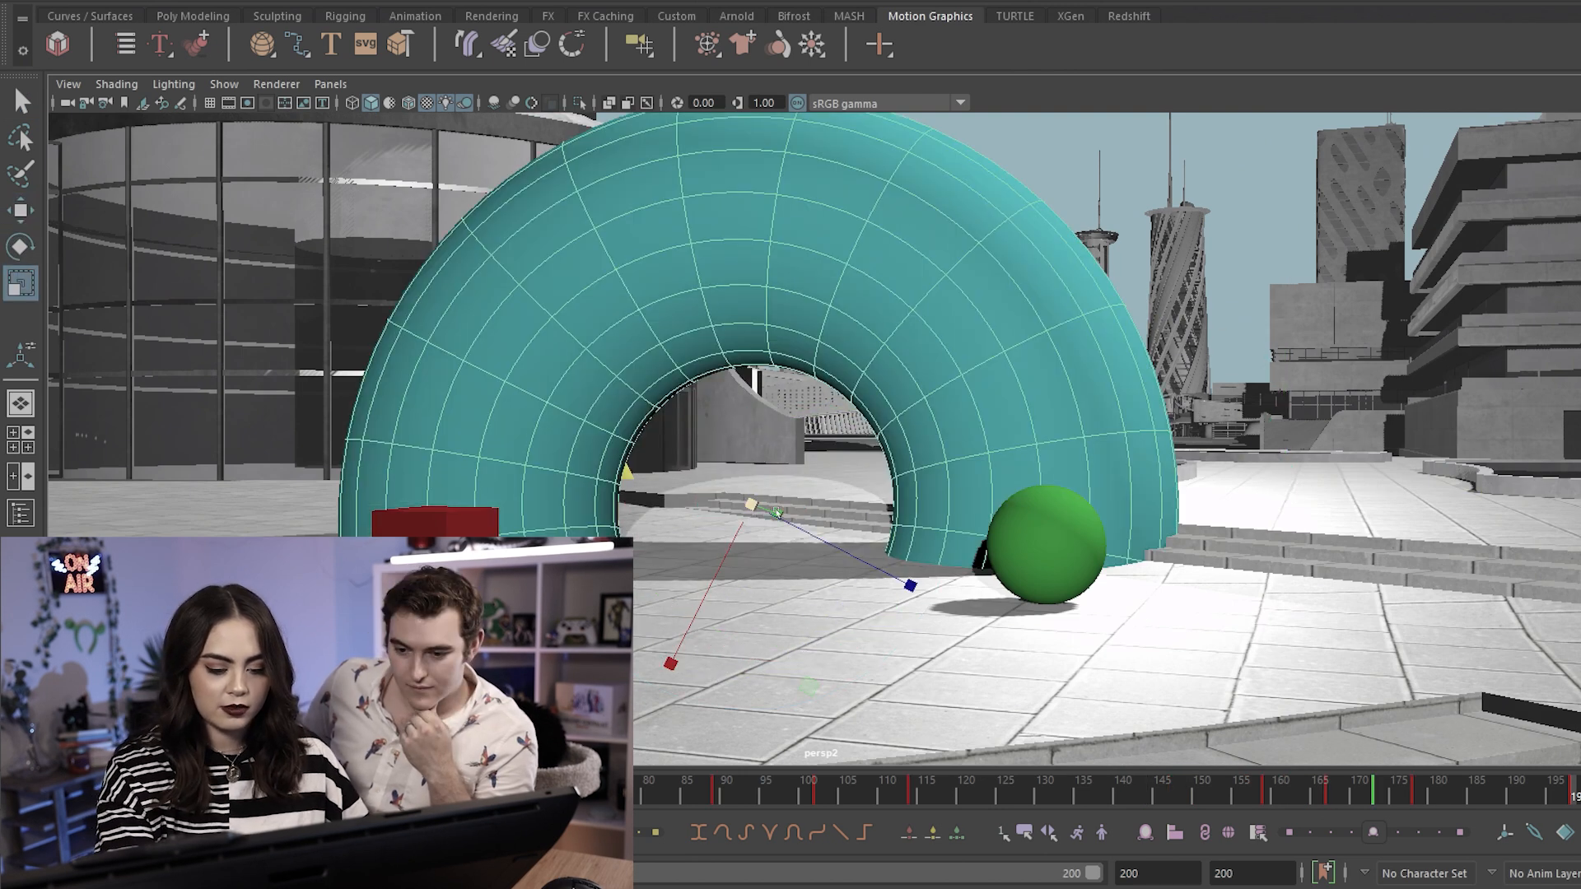
pyautogui.moveTo(779, 514); pyautogui.dragTo(1417, 636)
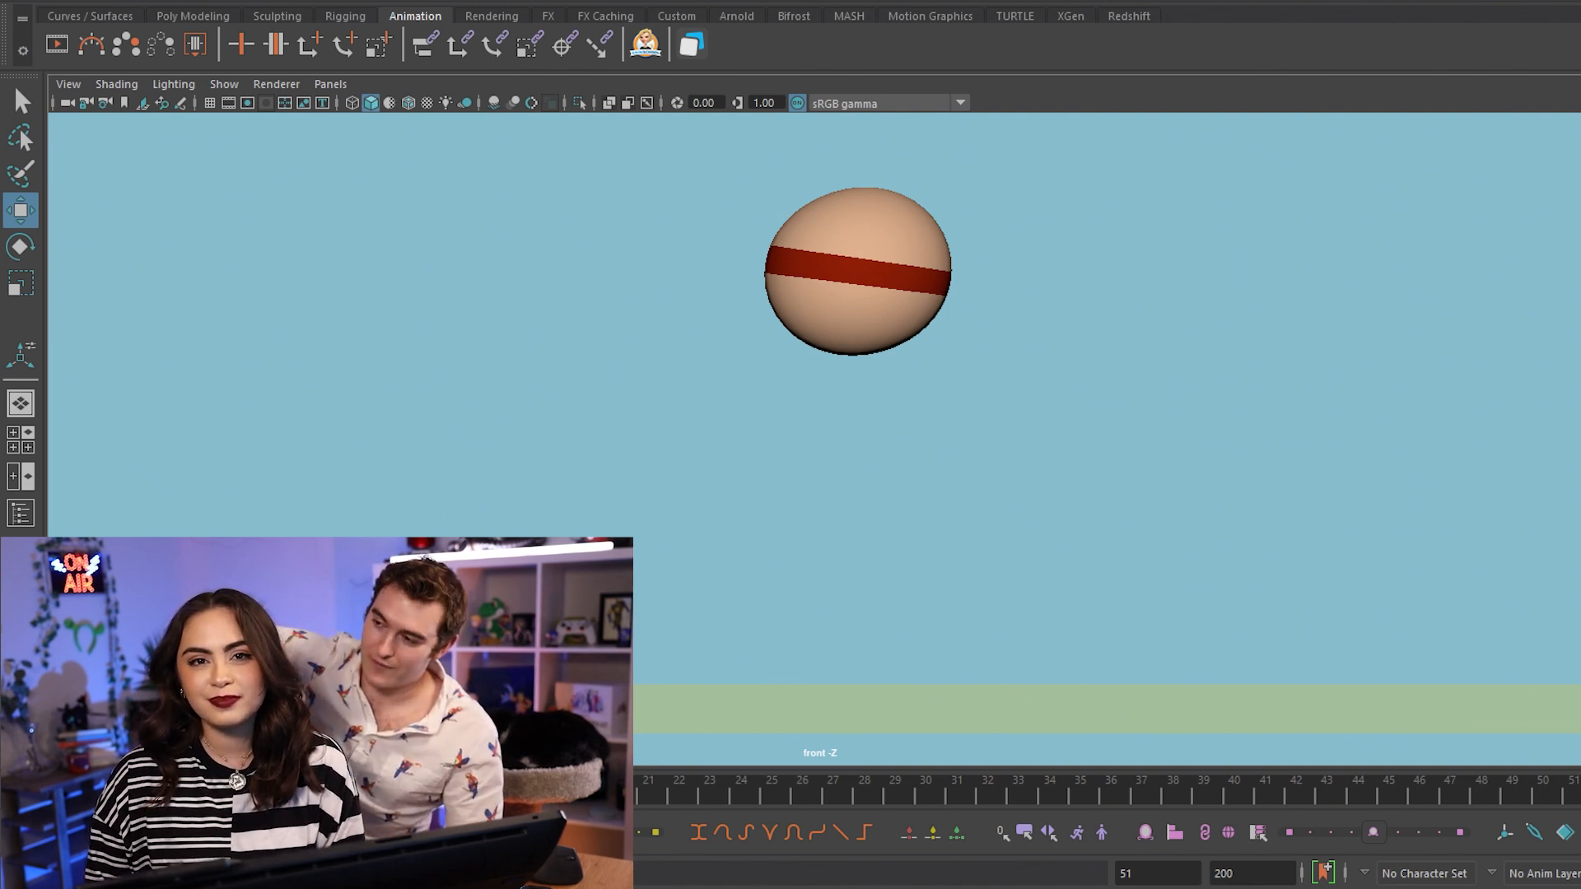
# Step: Rewind the ball animation to its first frame and play it back with the shortened range
pyautogui.moveTo(1269, 790); pyautogui.dragTo(35, 791)
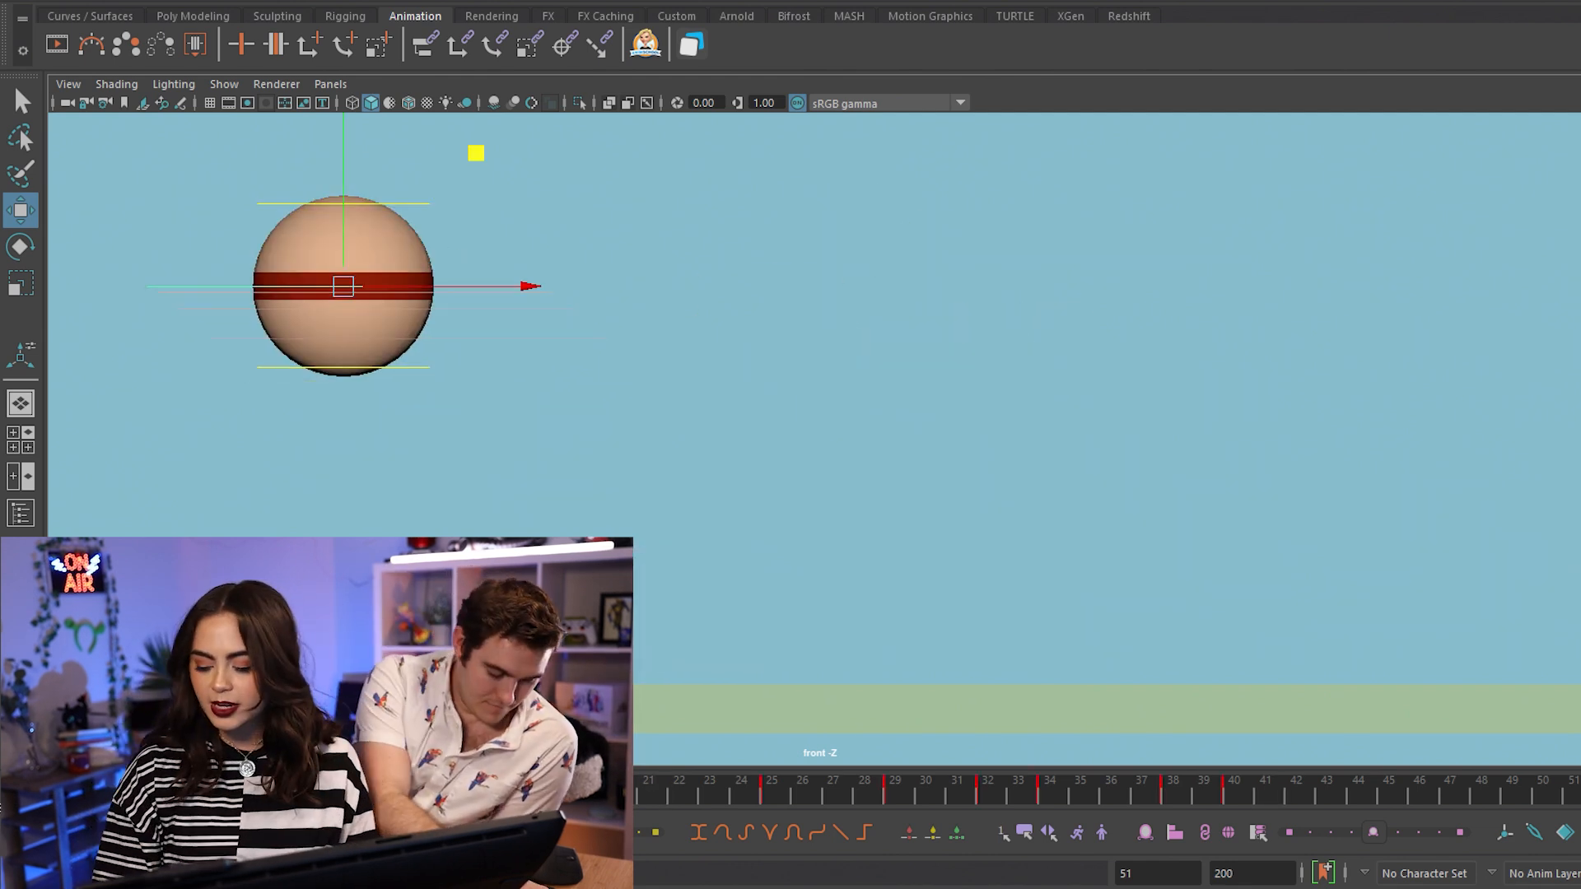
pyautogui.hotkey('alt', 'v')
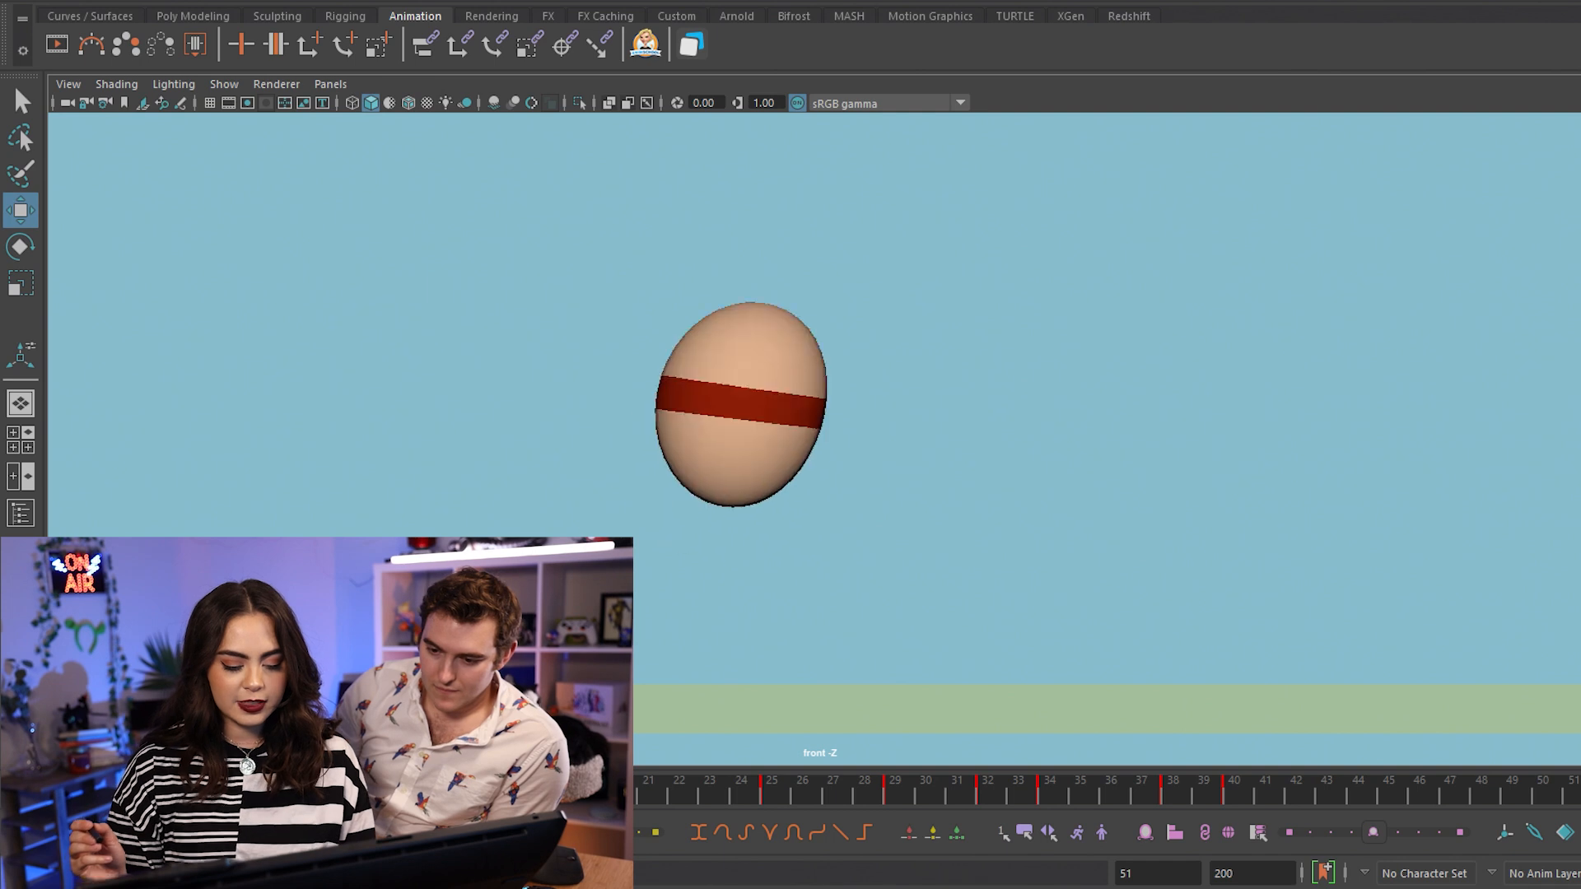